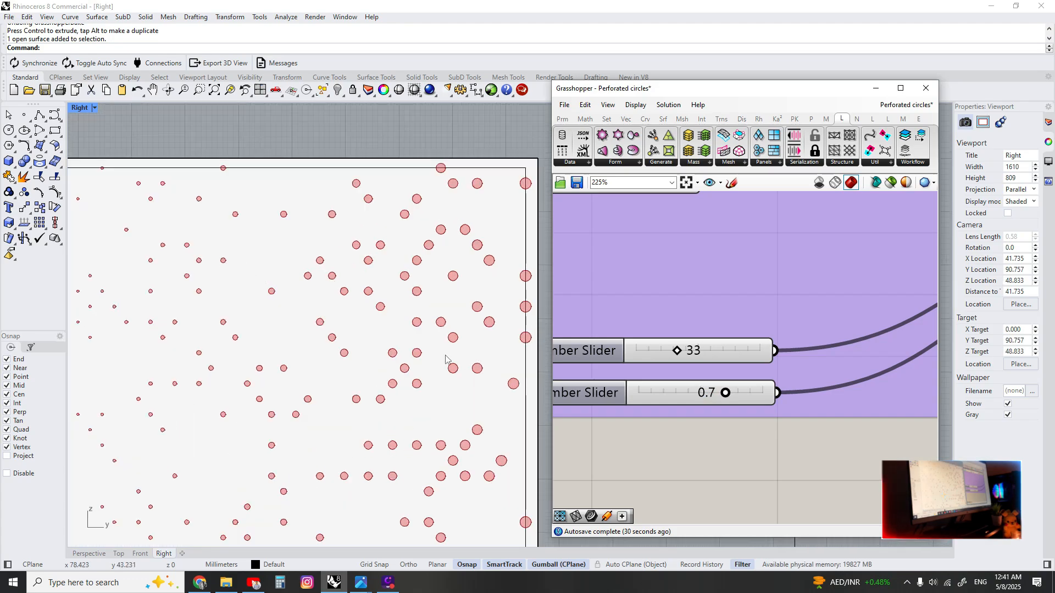
# - Set the random split's seed slider to 46 and its split ratio slider to 0.6
pyautogui.scroll(-3, 448, 362)
pyautogui.moveTo(677, 353)
pyautogui.mouseDown()
pyautogui.moveTo(711, 353)
pyautogui.moveTo(694, 356)
pyautogui.mouseUp()
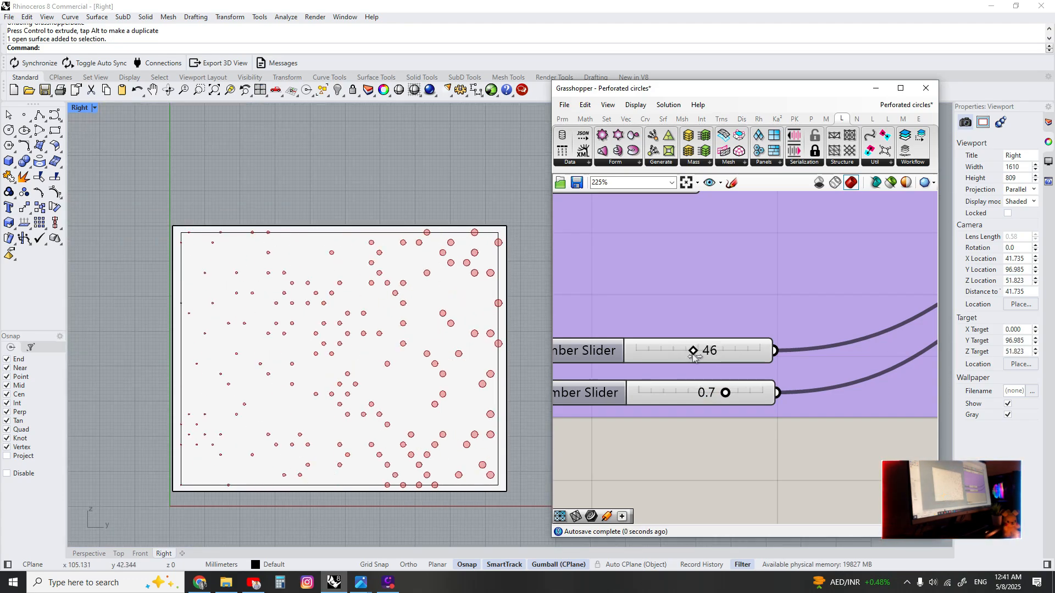
pyautogui.moveTo(726, 393)
pyautogui.mouseDown()
pyautogui.moveTo(708, 394)
pyautogui.moveTo(748, 394)
pyautogui.moveTo(685, 394)
pyautogui.moveTo(712, 395)
pyautogui.mouseUp()
# - Switch to the image viewer and examine the dotted wall in the space-themed living room reference
pyautogui.moveTo(365, 585)
pyautogui.click(497, 528)
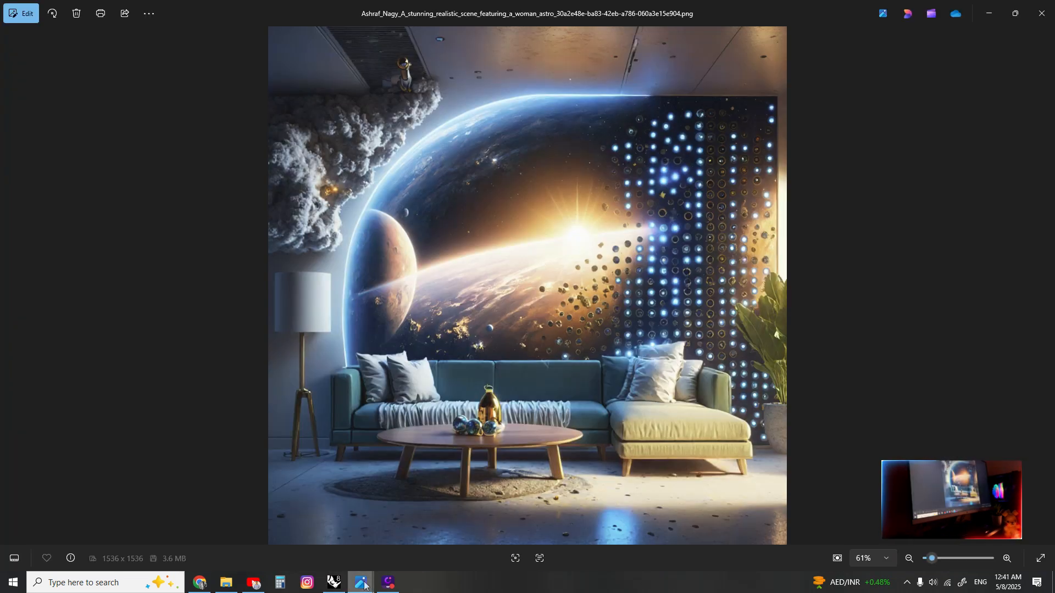
pyautogui.scroll(2, 706, 291)
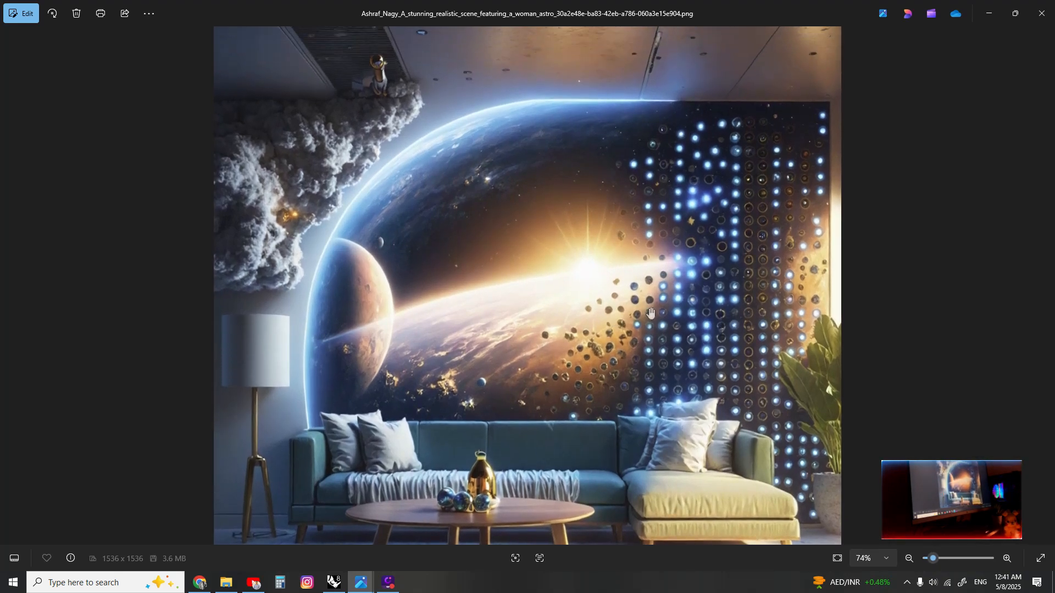
pyautogui.scroll(2, 736, 285)
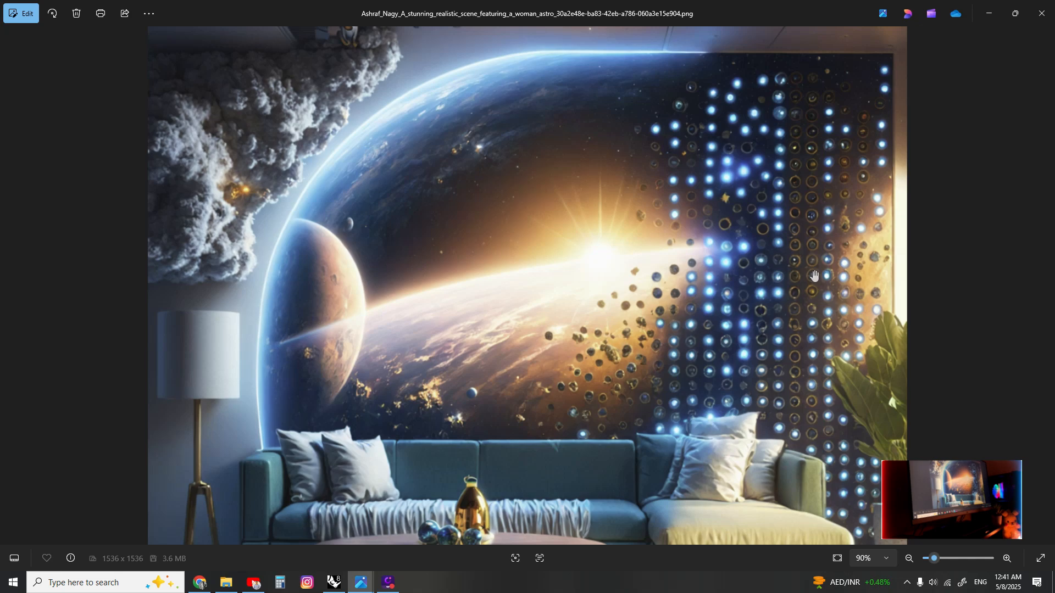
pyautogui.scroll(-1, 802, 273)
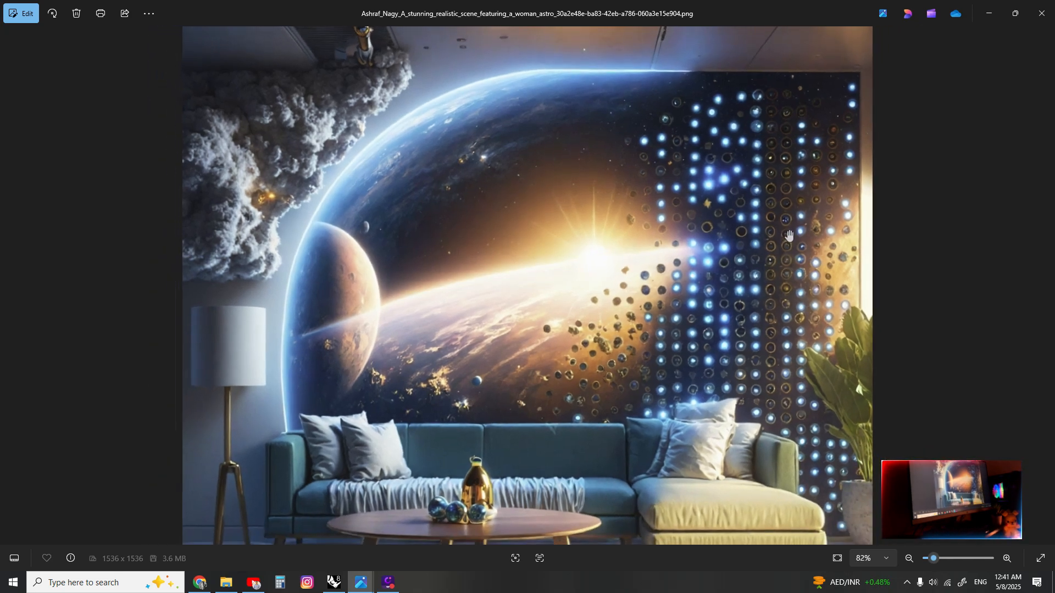
pyautogui.moveTo(755, 384); pyautogui.dragTo(754, 366)
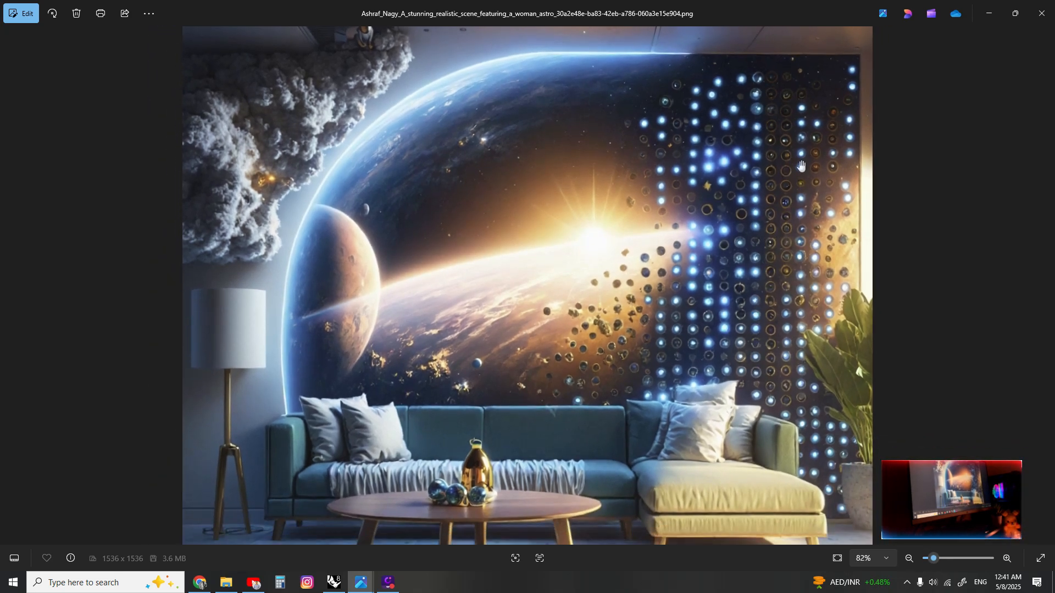
# - View the white living room reference with the perforated wall and the perforated aluminium facade photo
pyautogui.moveTo(361, 583)
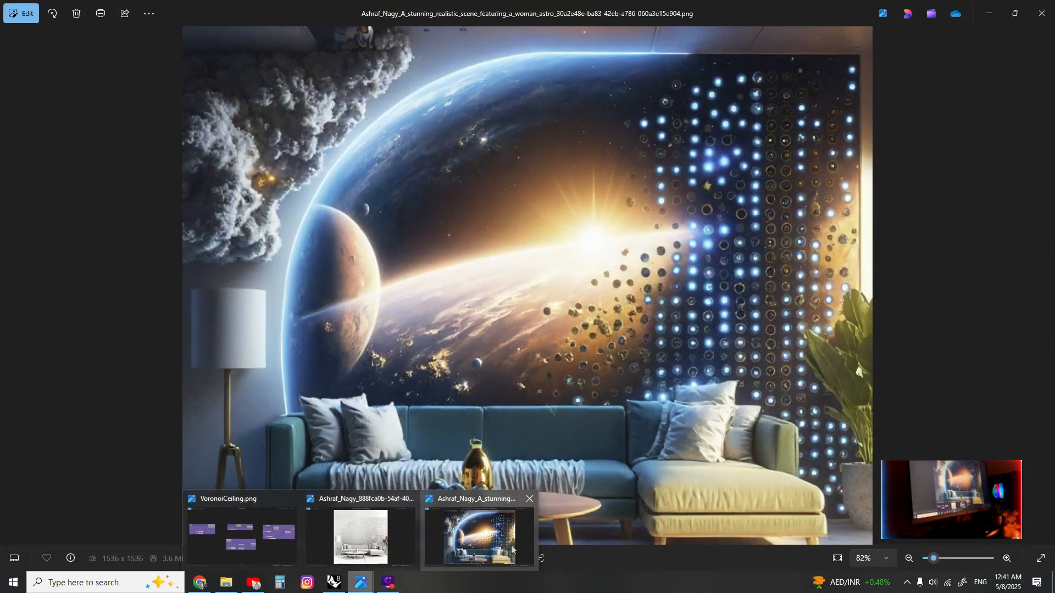
pyautogui.click(360, 536)
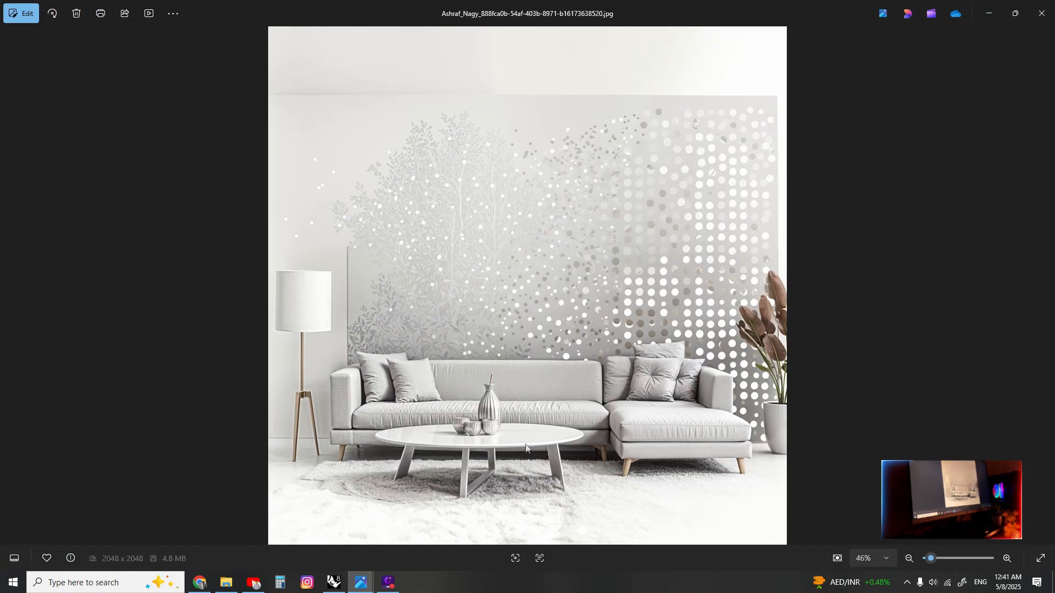
pyautogui.scroll(1, 662, 281)
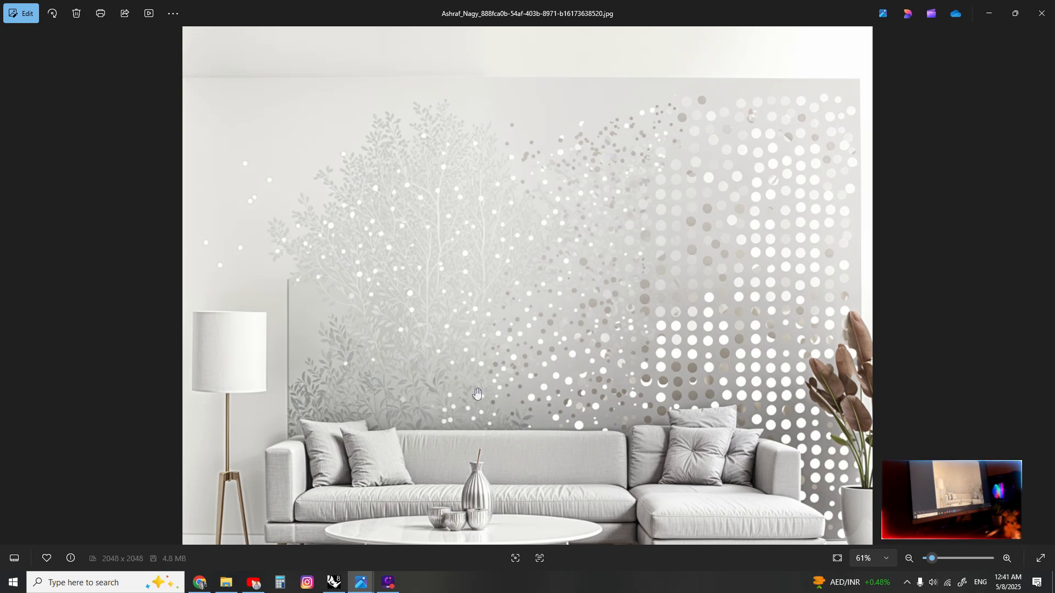
pyautogui.hotkey('alt', 'Tab')
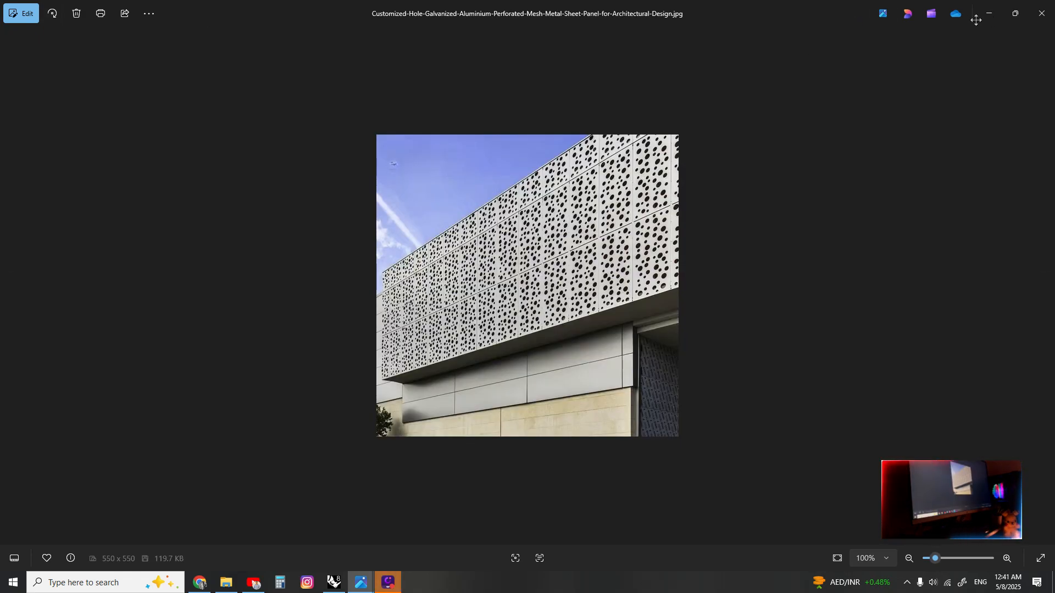
pyautogui.scroll(4, 597, 248)
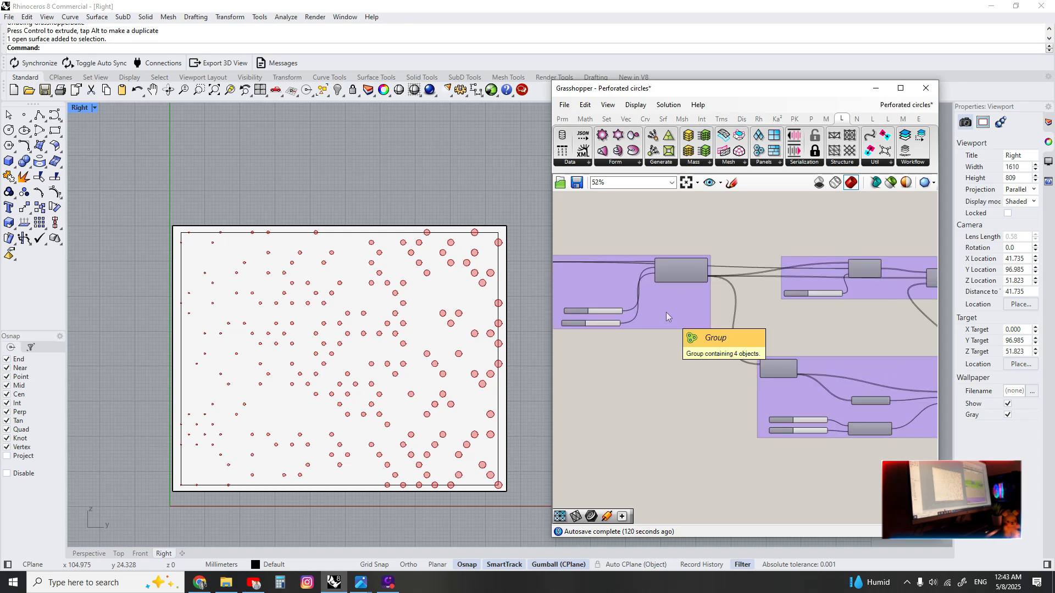
# - Return to the Perforated circles definition and review its groups, selecting the one that divides the surface into a grid
pyautogui.scroll(-4, 666, 312)
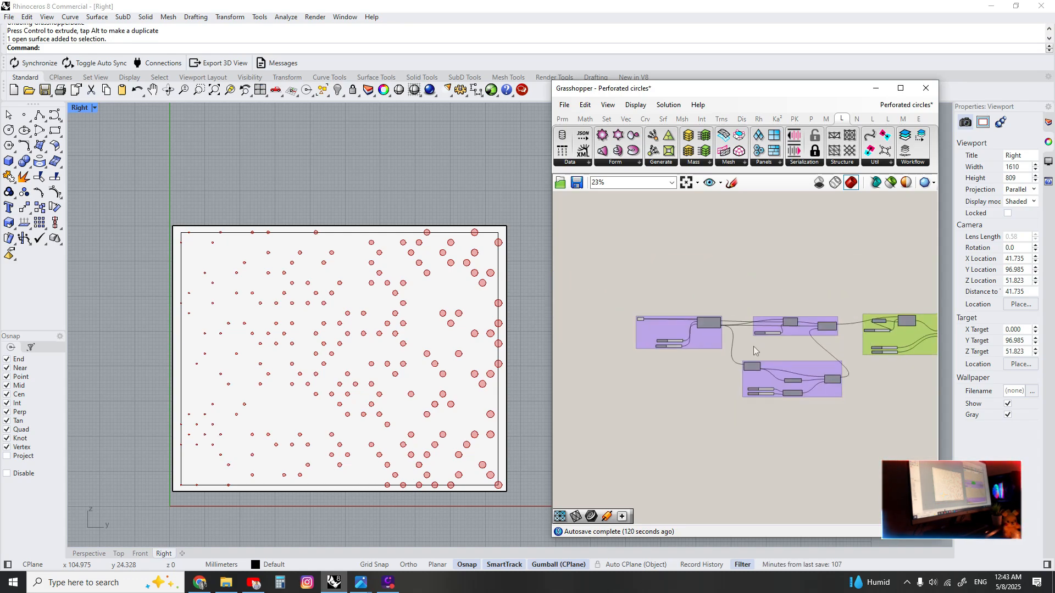
pyautogui.scroll(5, 644, 341)
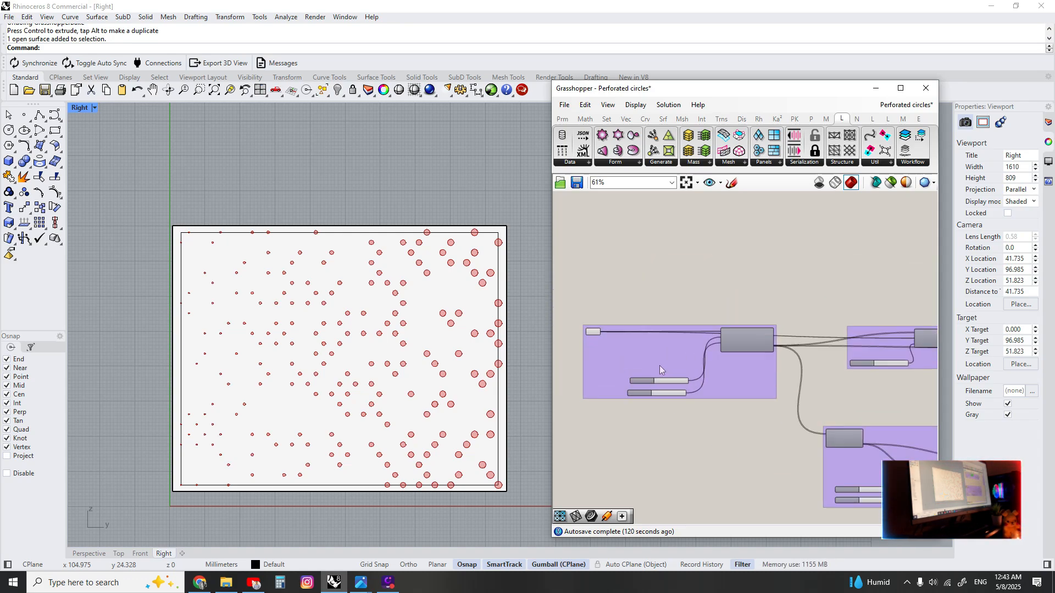
pyautogui.scroll(2, 640, 356)
pyautogui.scroll(-4, 654, 356)
pyautogui.moveTo(675, 362); pyautogui.dragTo(666, 356)
pyautogui.scroll(2, 704, 372)
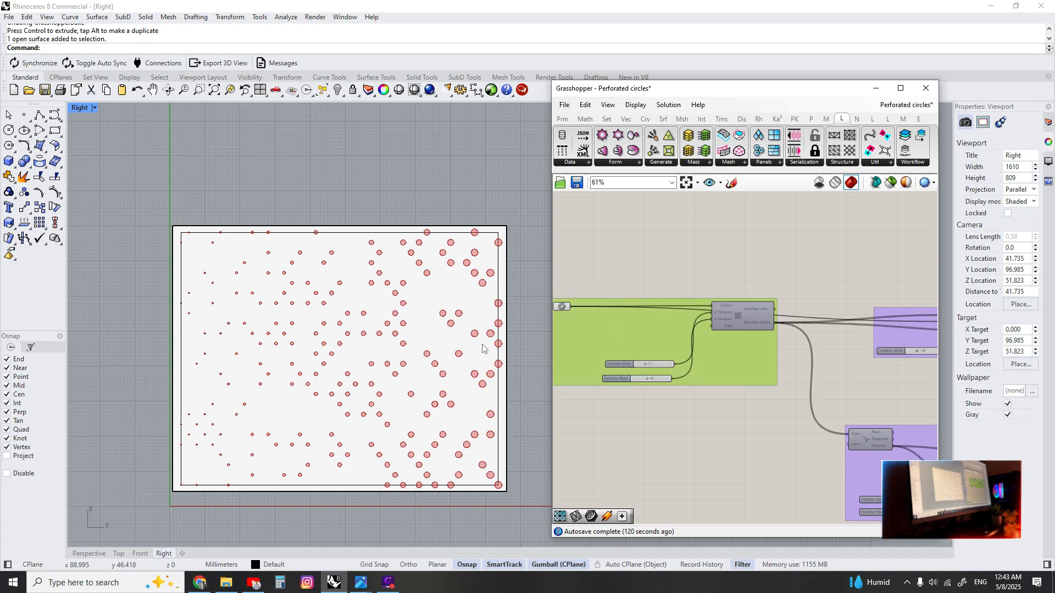
# - Select the panel surface and preview the structure component's diamond grid to examine its lines and nodes on the panel
pyautogui.click(482, 348)
pyautogui.scroll(2, 716, 335)
pyautogui.click(774, 309)
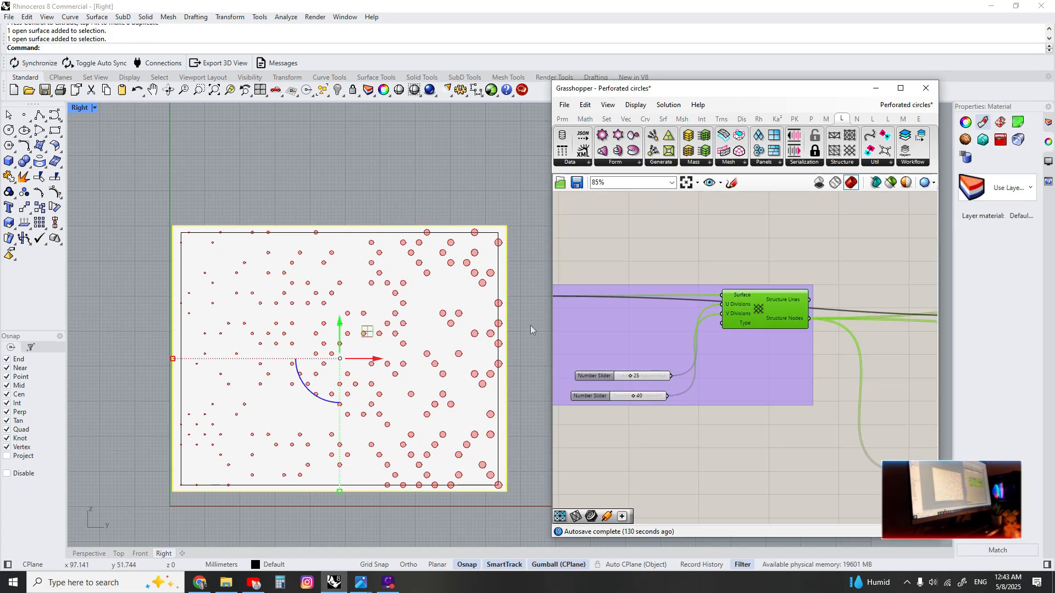
pyautogui.scroll(2, 335, 341)
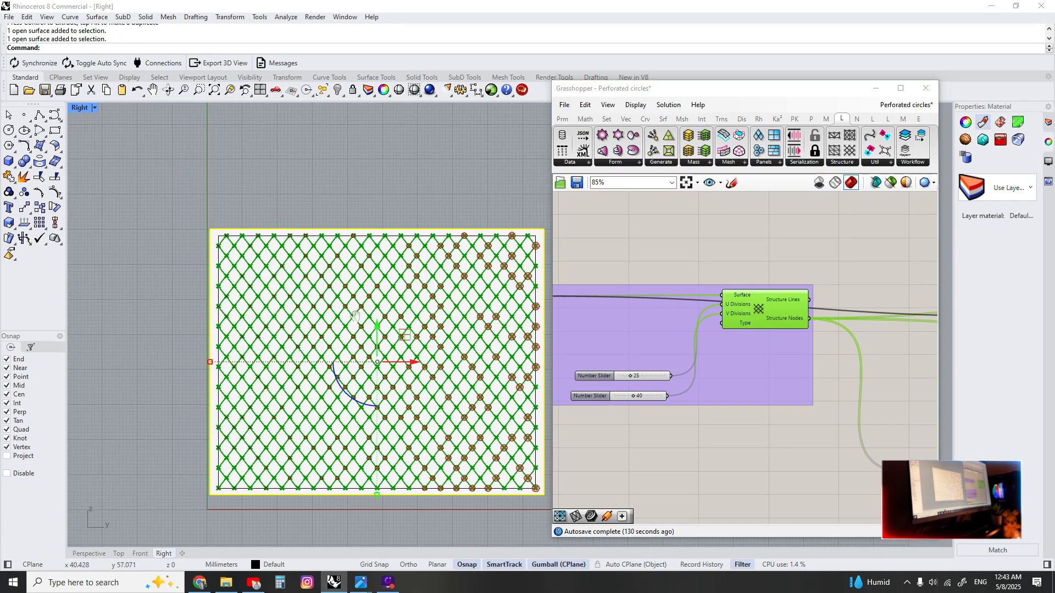
pyautogui.scroll(-2, 384, 467)
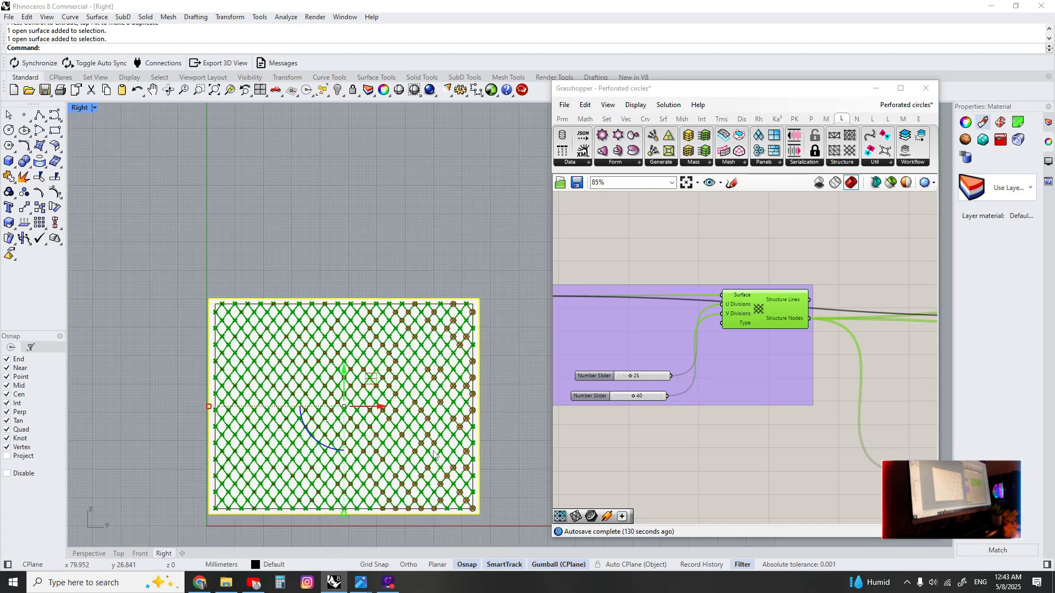
pyautogui.scroll(2, 473, 395)
pyautogui.scroll(-3, 773, 292)
pyautogui.scroll(2, 735, 336)
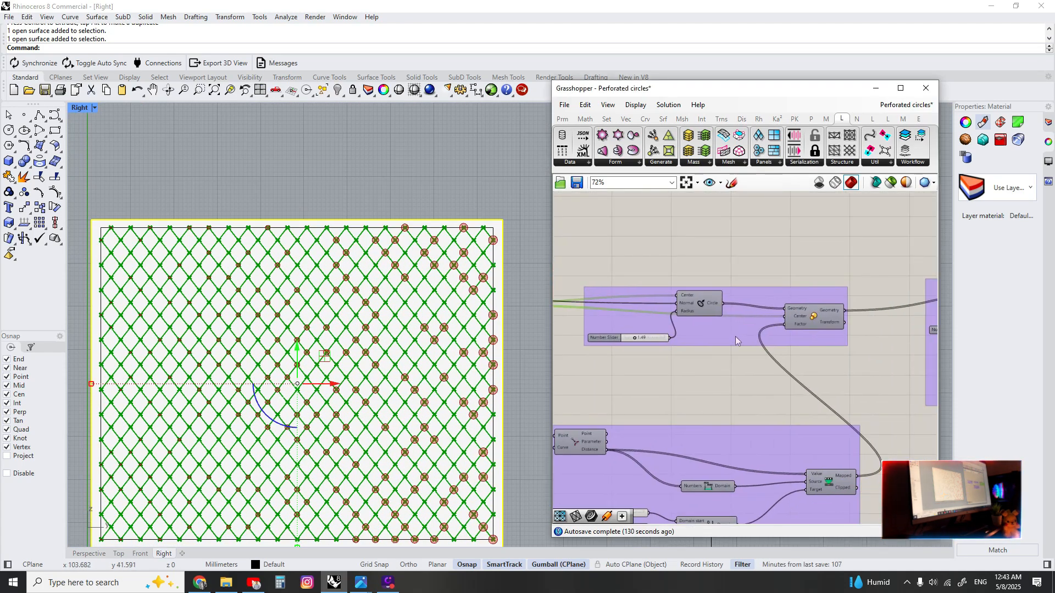
# - Inspect the Circle component fed by the grid nodes and the group that remaps the point-to-curve distances
pyautogui.click(735, 337)
pyautogui.scroll(2, 702, 305)
pyautogui.click(702, 305)
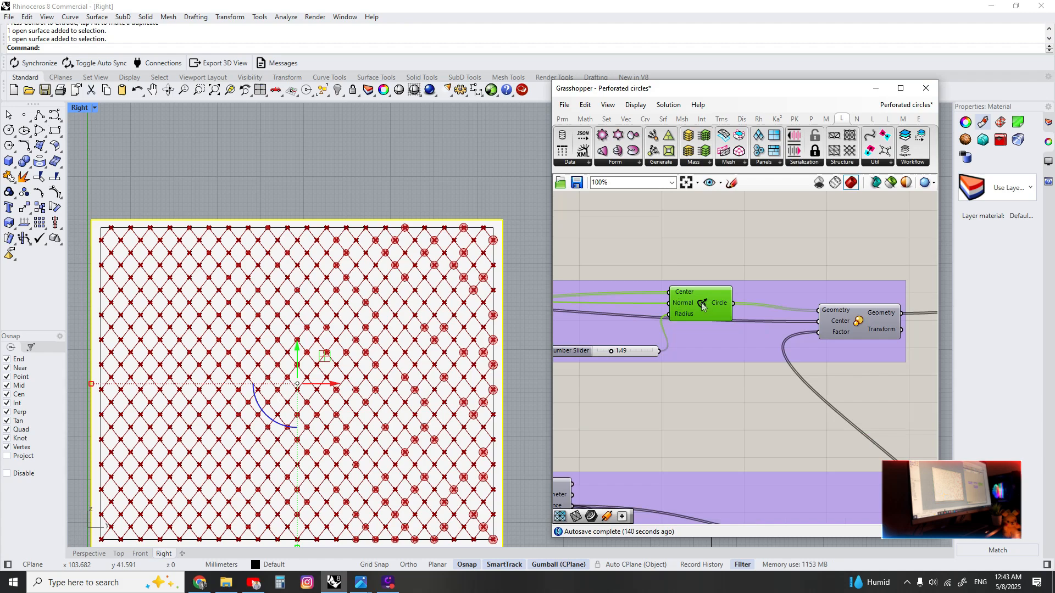
pyautogui.scroll(-4, 701, 317)
pyautogui.moveTo(770, 401); pyautogui.dragTo(758, 321, button='right')
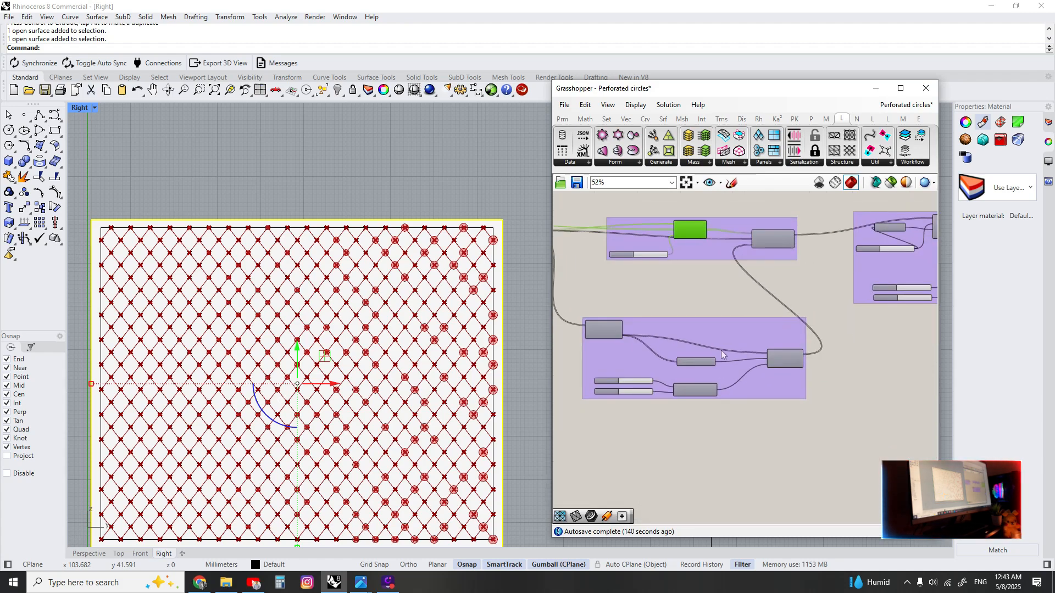
pyautogui.scroll(3, 713, 338)
pyautogui.click(712, 339)
pyautogui.moveTo(677, 326); pyautogui.dragTo(798, 335, button='right')
pyautogui.scroll(-2, 751, 347)
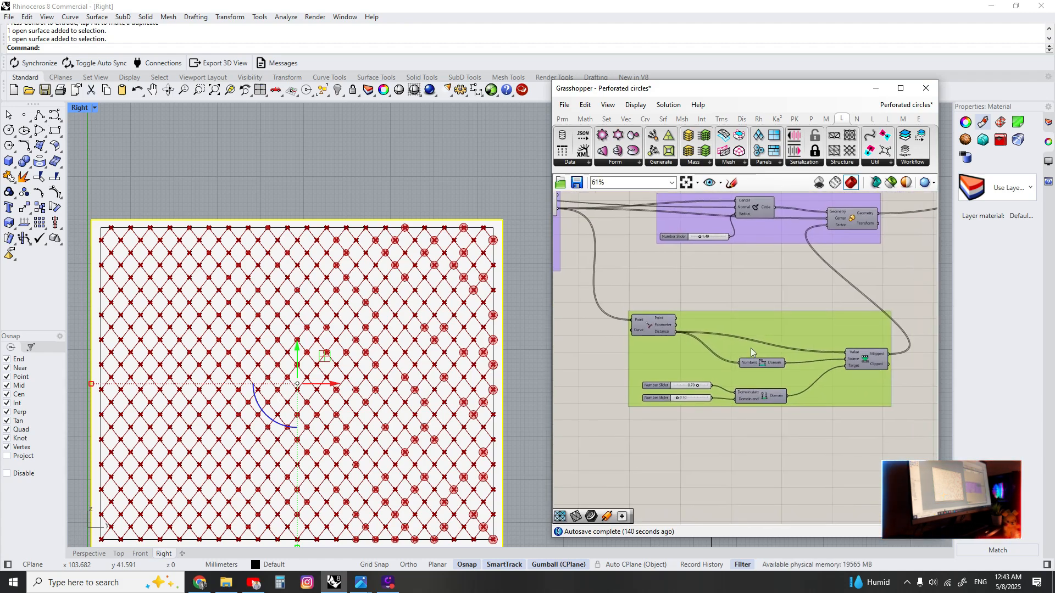
# - Turn off the preview of the diamond grid structure component
pyautogui.moveTo(715, 258); pyautogui.dragTo(828, 279, button='right')
pyautogui.middleClick(639, 229)
pyautogui.click(654, 295)
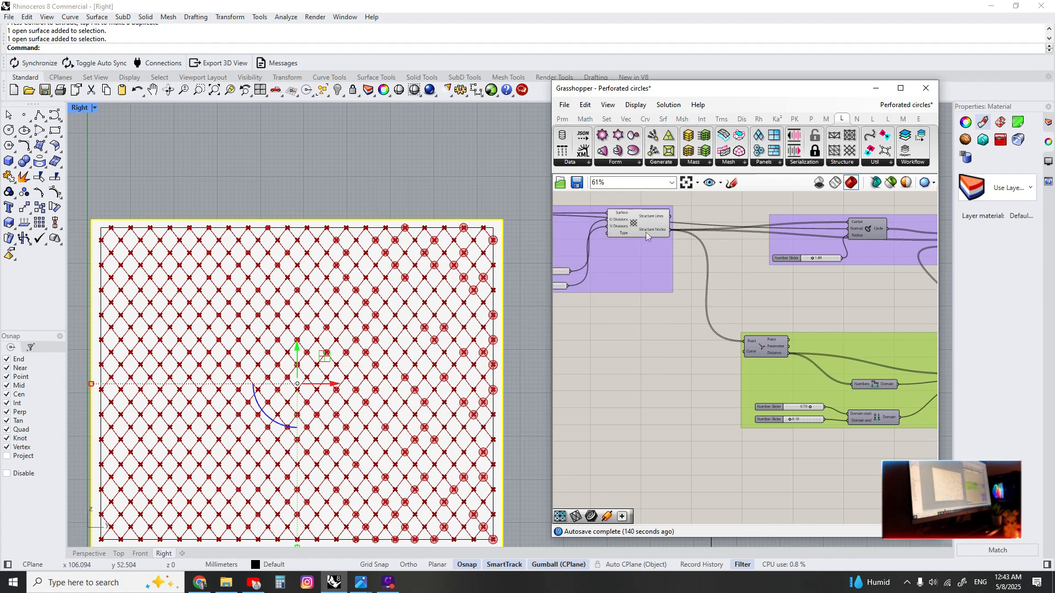
pyautogui.click(649, 227)
pyautogui.middleClick(652, 223)
pyautogui.click(675, 203)
# - Inspect the remapping component and the Scale component whose factor it drives
pyautogui.moveTo(818, 337); pyautogui.dragTo(695, 328, button='right')
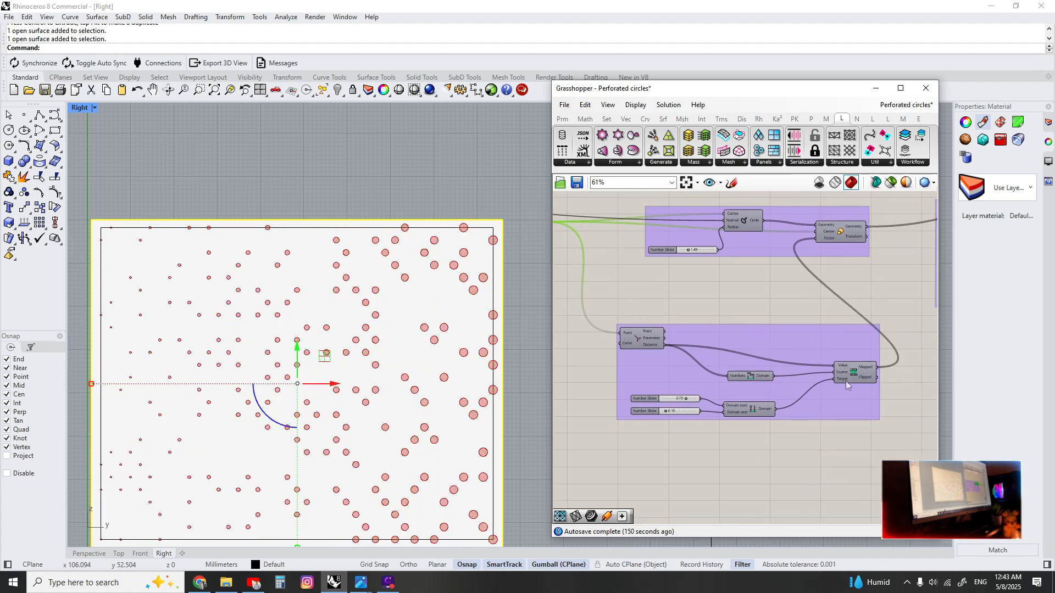
pyautogui.click(846, 378)
pyautogui.moveTo(787, 314); pyautogui.dragTo(734, 339, button='right')
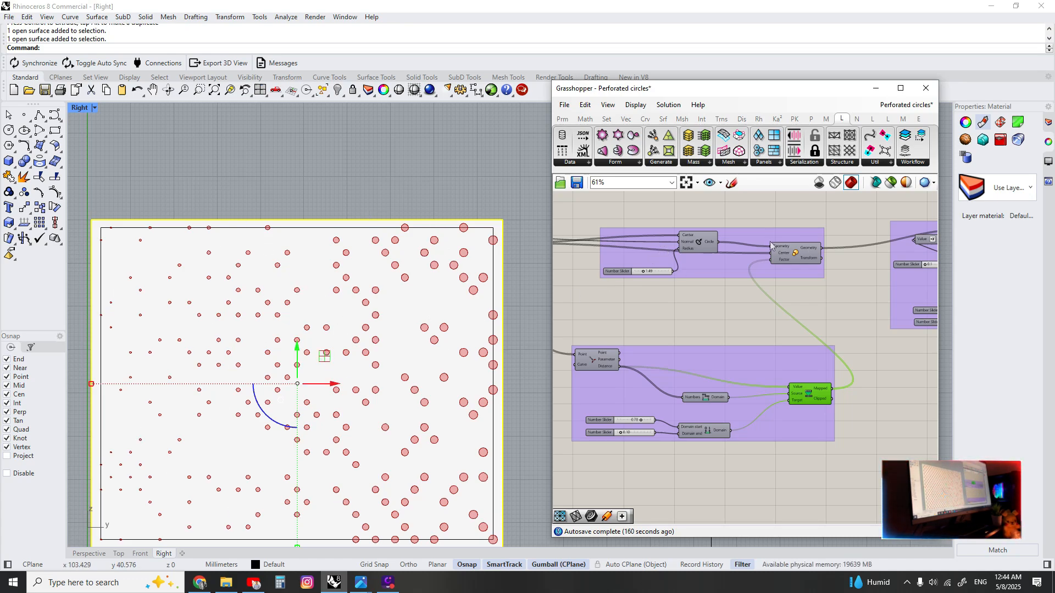
pyautogui.scroll(2, 773, 244)
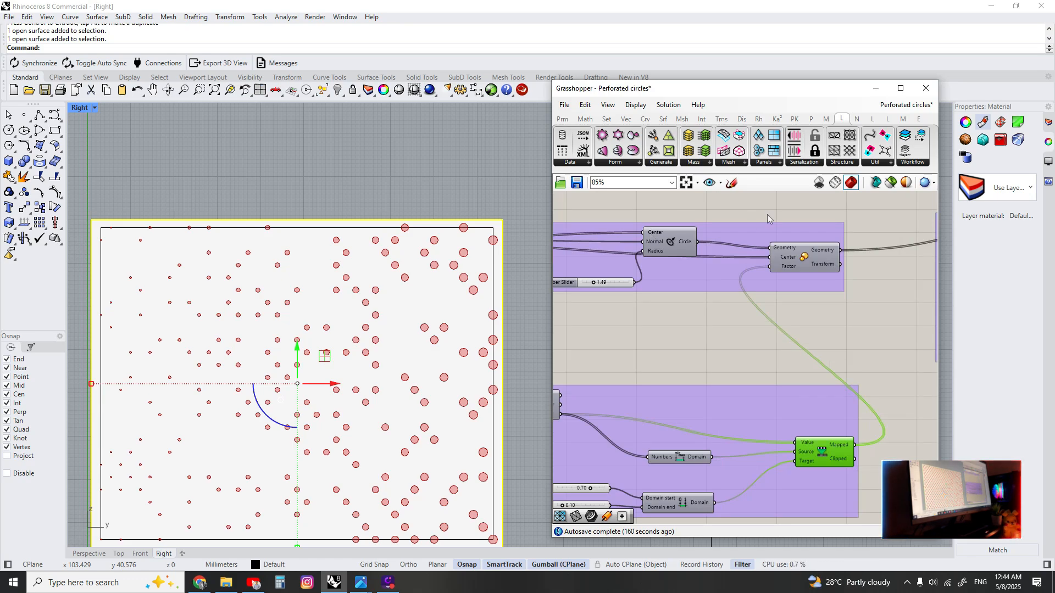
pyautogui.click(812, 258)
pyautogui.moveTo(814, 266); pyautogui.dragTo(725, 260, button='right')
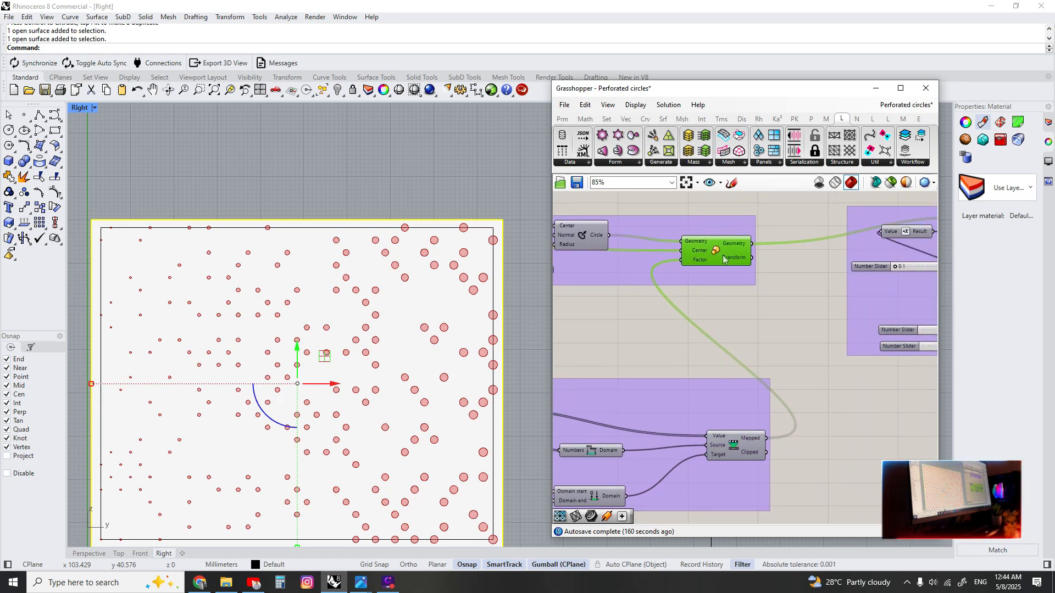
pyautogui.scroll(2, 726, 256)
pyautogui.scroll(-3, 701, 331)
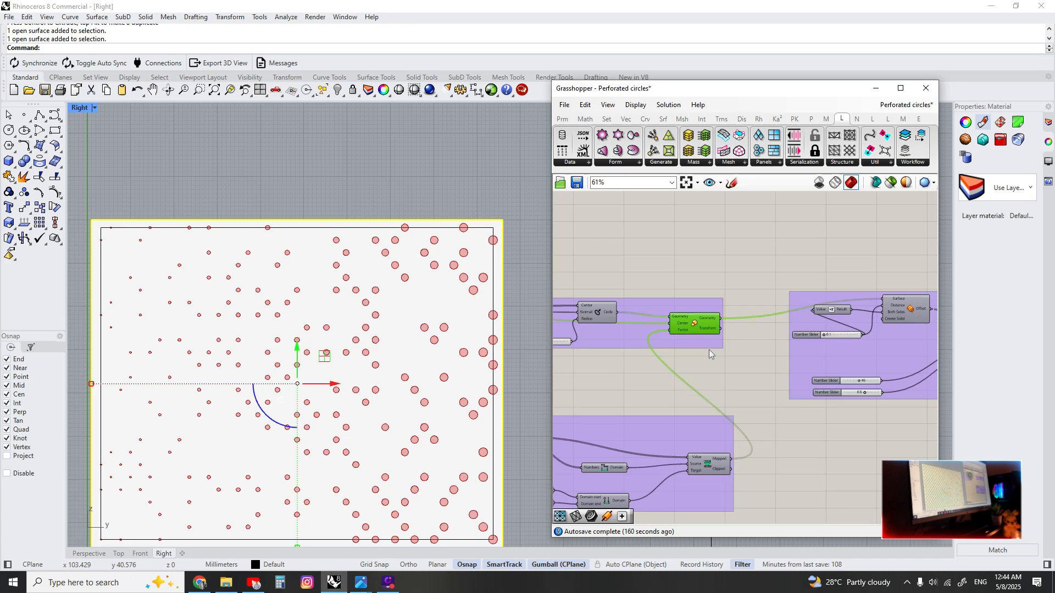
# - Inspect the Offset component that receives the scaled circles in the last group
pyautogui.moveTo(713, 354); pyautogui.dragTo(600, 315, button='right')
pyautogui.moveTo(854, 297); pyautogui.dragTo(748, 315, button='right')
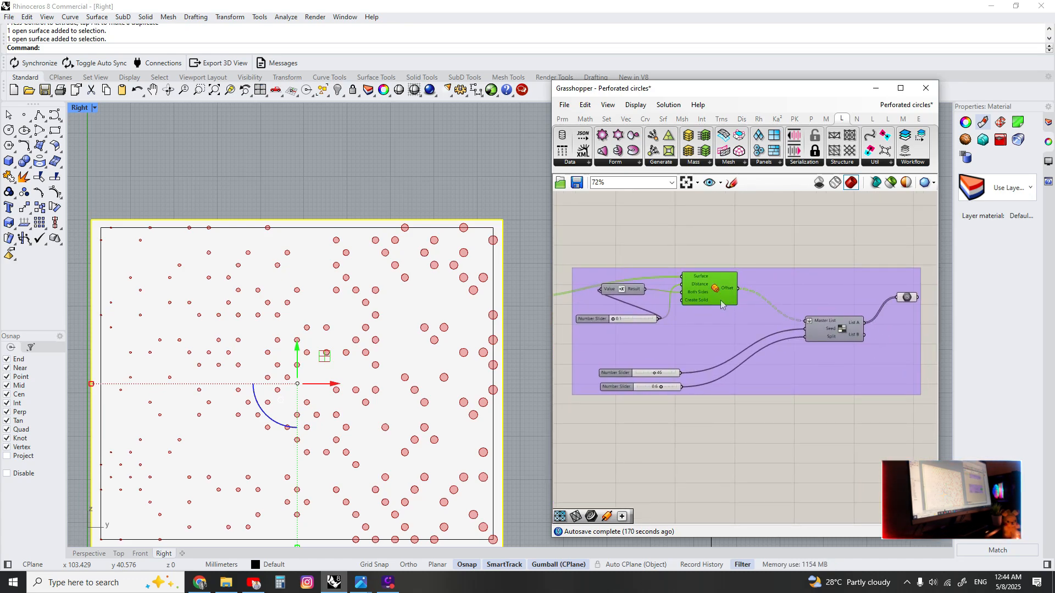
pyautogui.scroll(1, 837, 332)
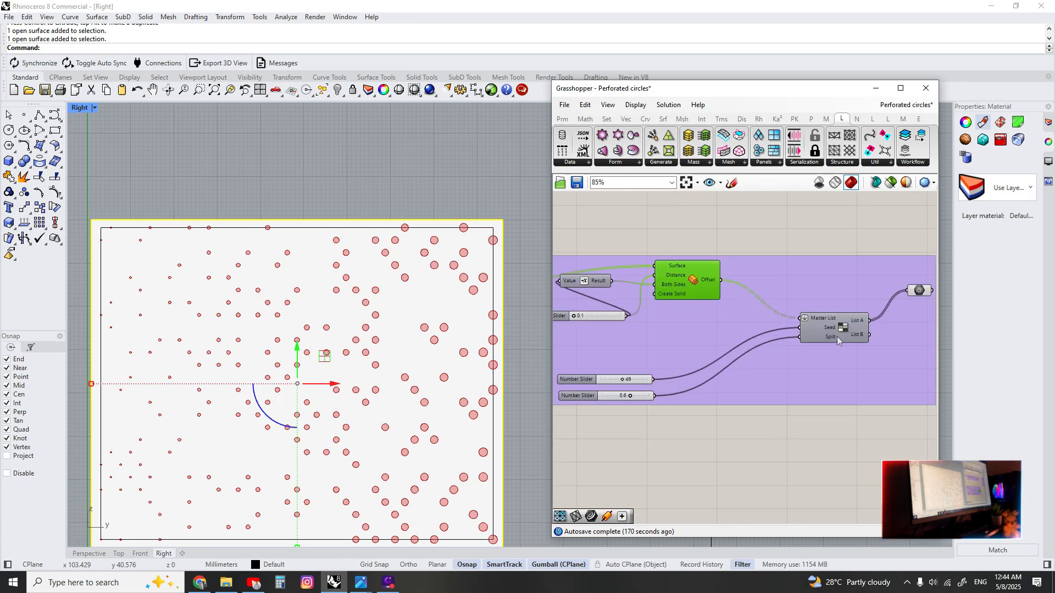
# - Set the random split's seed to 53 and its split ratio to 0.4
pyautogui.click(838, 330)
pyautogui.moveTo(623, 382); pyautogui.dragTo(642, 379, button='right')
pyautogui.scroll(2, 642, 378)
pyautogui.moveTo(641, 375); pyautogui.dragTo(641, 394)
pyautogui.moveTo(734, 224); pyautogui.dragTo(652, 273, button='right')
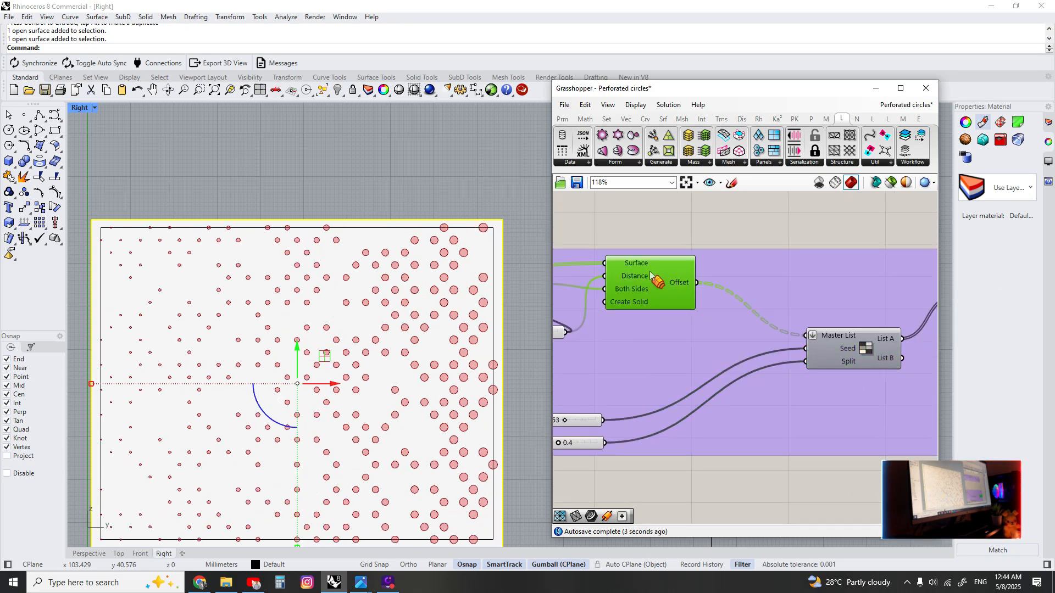
pyautogui.scroll(-3, 673, 320)
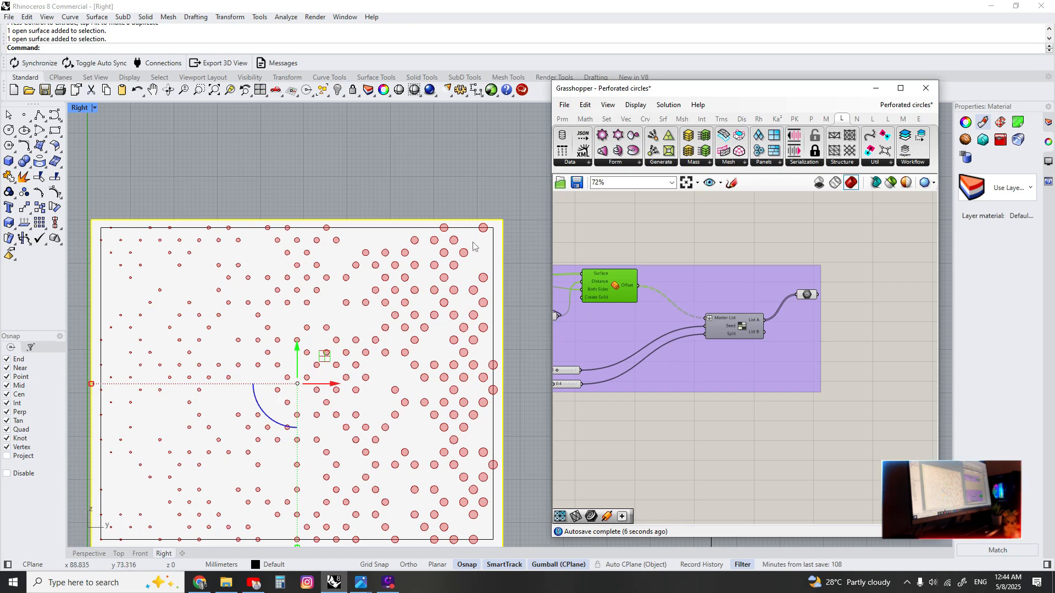
pyautogui.moveTo(606, 297); pyautogui.dragTo(641, 304, button='right')
# - Switch to the Perspective view and examine the circle pattern on the panel up close and from an angle
pyautogui.moveTo(466, 294)
pyautogui.mouseDown(button='right')
pyautogui.moveTo(505, 312)
pyautogui.moveTo(458, 280)
pyautogui.mouseUp(button='right')
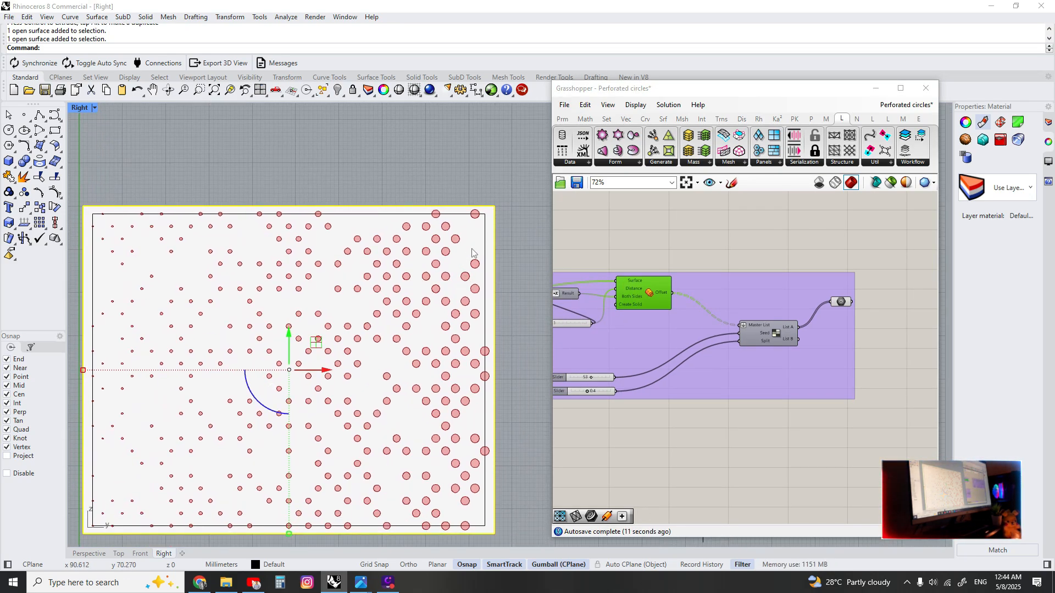
pyautogui.hotkey('ctrl', 'F4')
pyautogui.moveTo(379, 253); pyautogui.dragTo(456, 323, button='right')
pyautogui.moveTo(297, 282); pyautogui.dragTo(316, 232, button='right')
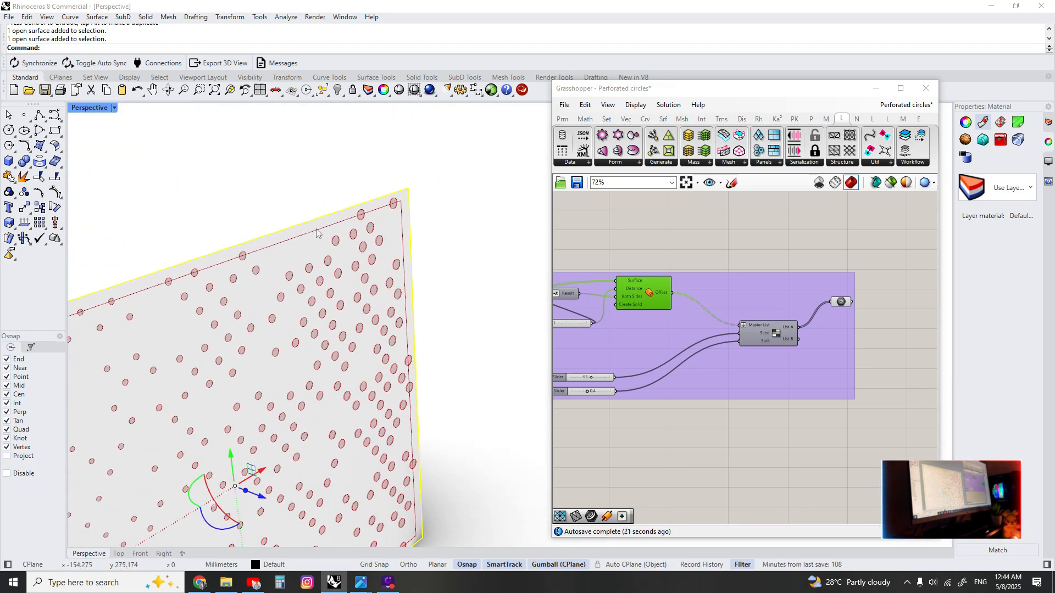
pyautogui.scroll(5, 384, 290)
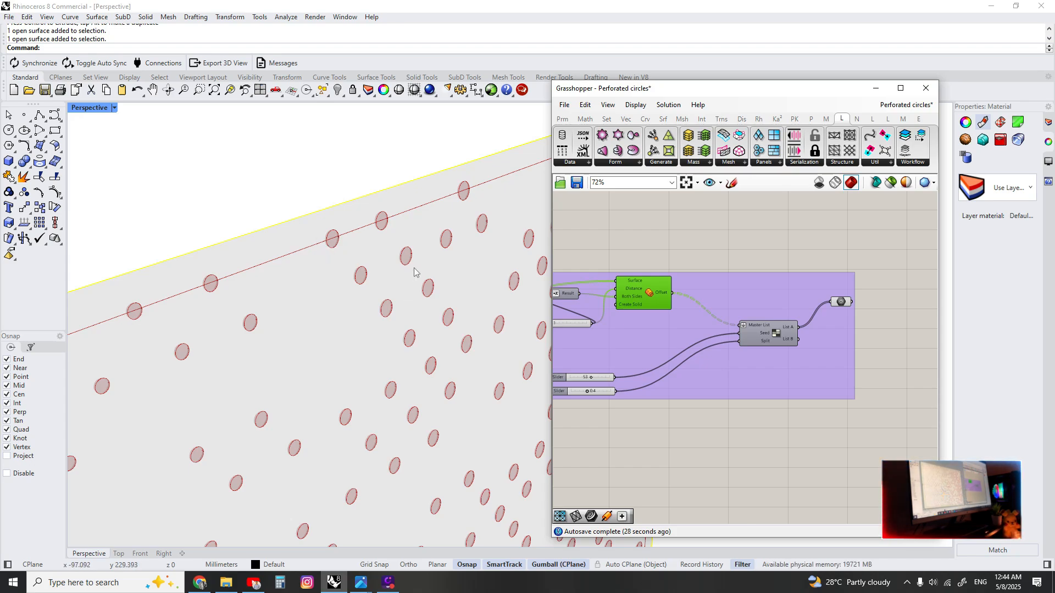
pyautogui.scroll(-7, 416, 272)
pyautogui.moveTo(415, 271); pyautogui.dragTo(370, 302, button='right')
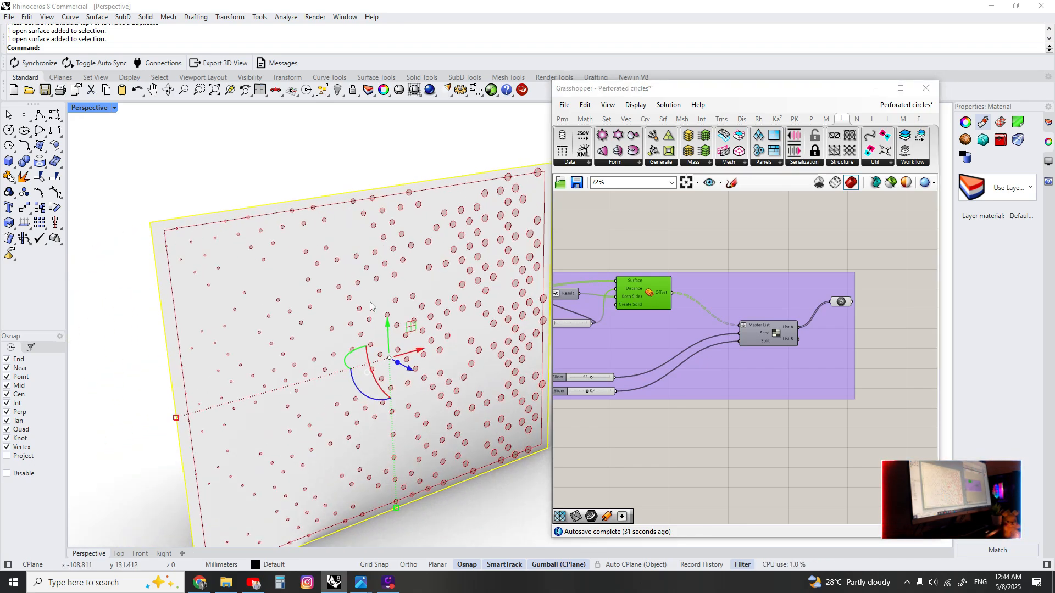
# - Delete the entire existing definition so the Grasshopper canvas is empty
pyautogui.scroll(-5, 631, 332)
pyautogui.moveTo(602, 327); pyautogui.dragTo(746, 346, button='right')
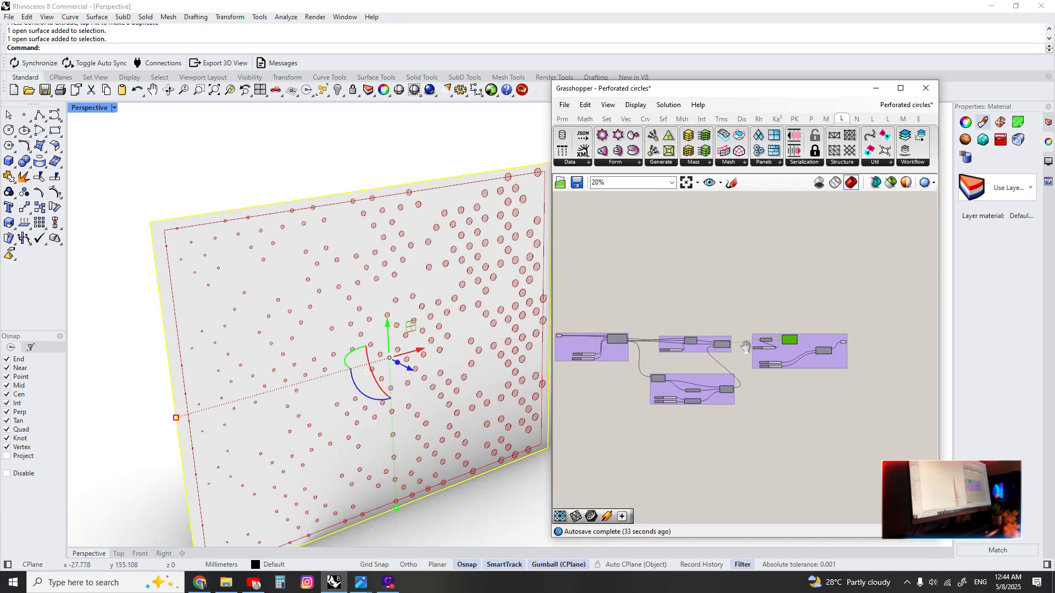
pyautogui.moveTo(890, 292); pyautogui.dragTo(591, 417)
pyautogui.press('Delete')
pyautogui.scroll(2, 613, 354)
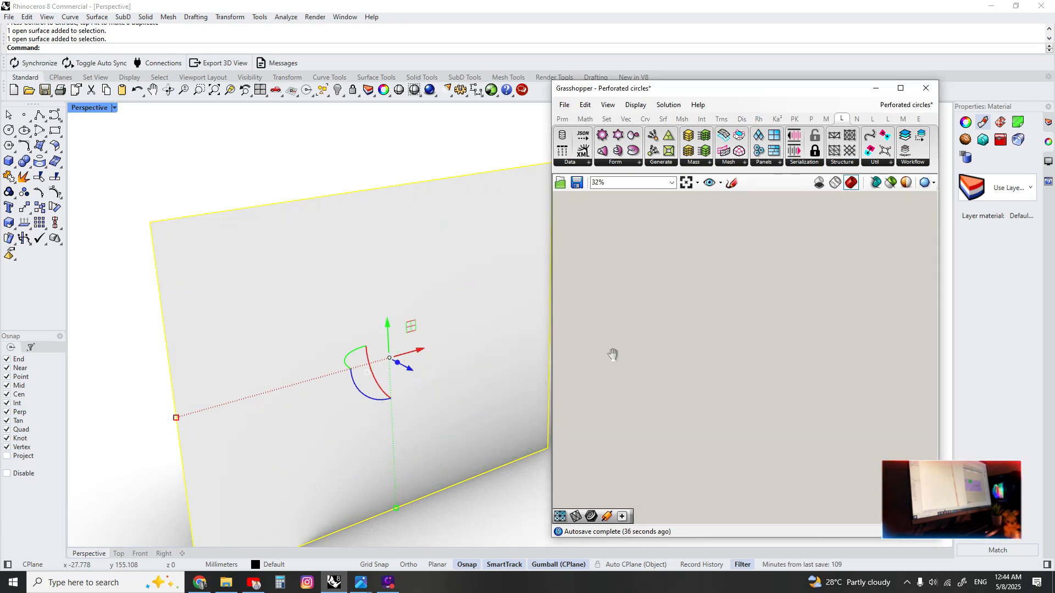
# - Add a Surface parameter to the canvas and assign the selected Rhino wall panel surface to it
pyautogui.doubleClick(649, 347)
pyautogui.write('surface')
pyautogui.press('Return')
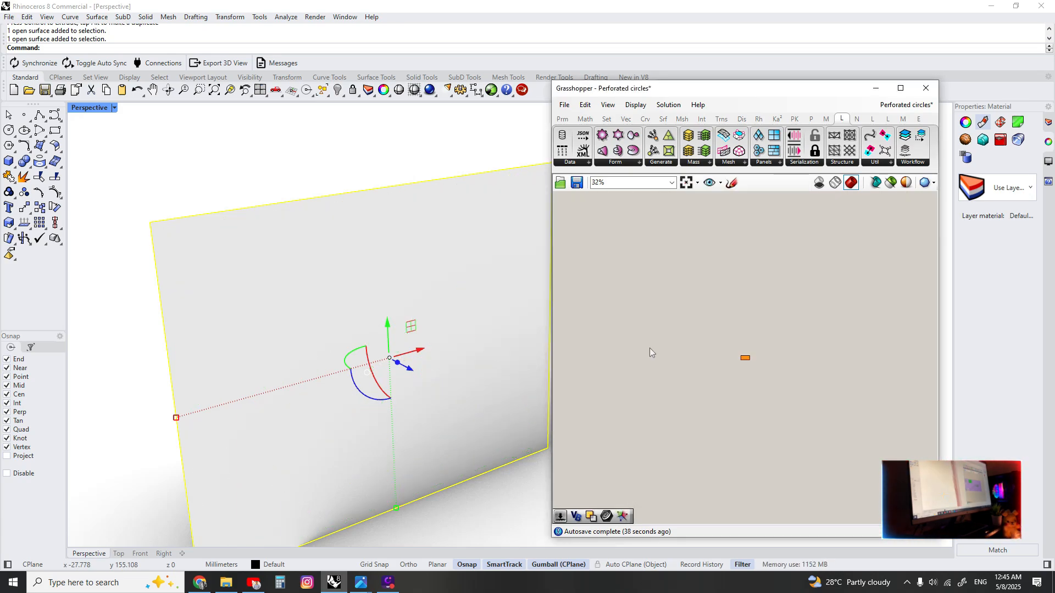
pyautogui.scroll(6, 793, 355)
pyautogui.click(660, 371)
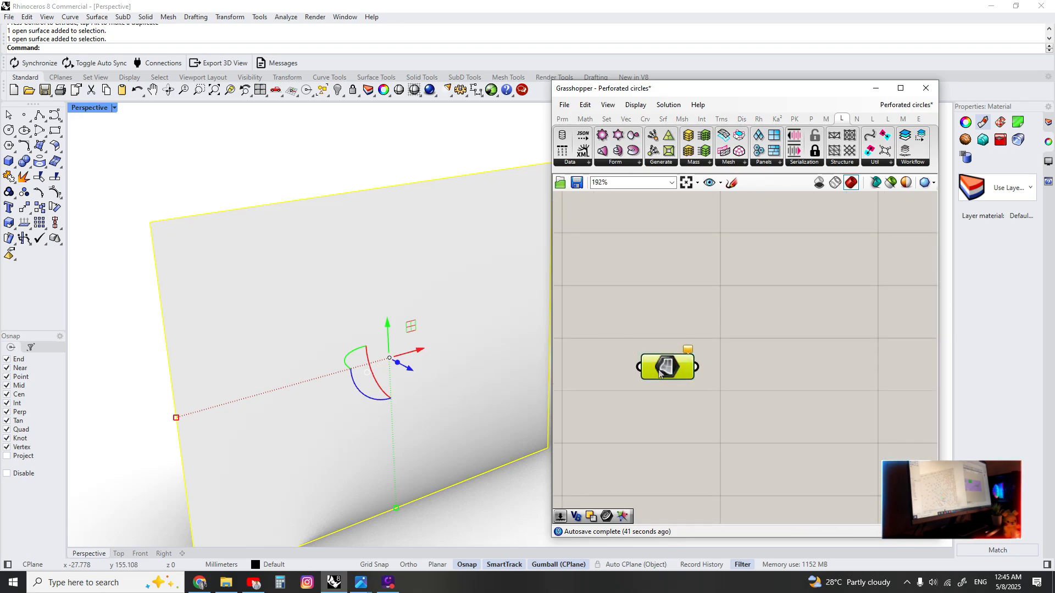
pyautogui.rightClick(661, 372)
pyautogui.click(675, 485)
pyautogui.scroll(-3, 657, 357)
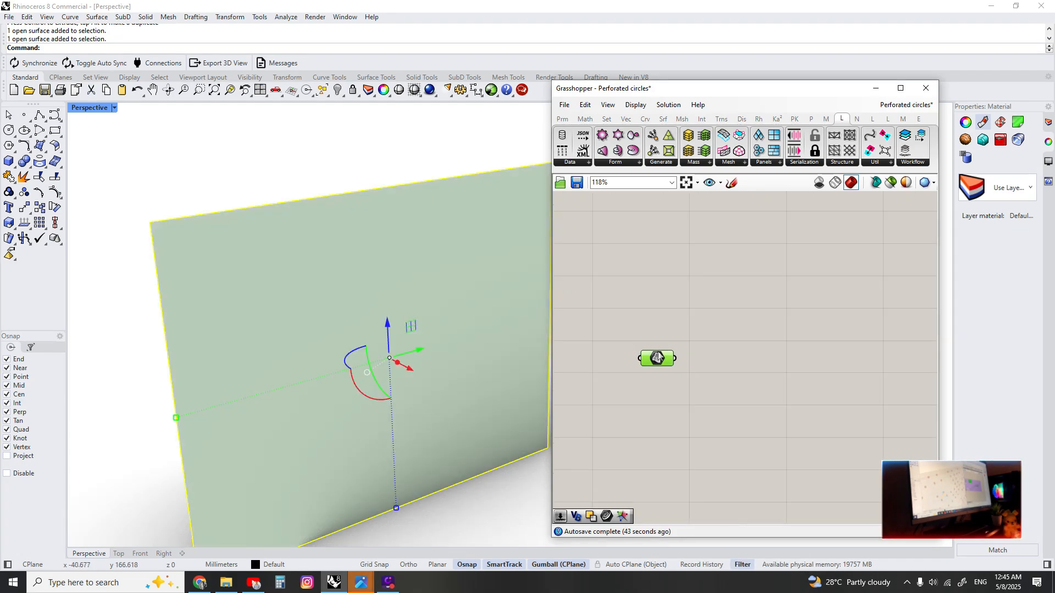
pyautogui.doubleClick(691, 349)
pyautogui.write('grid')
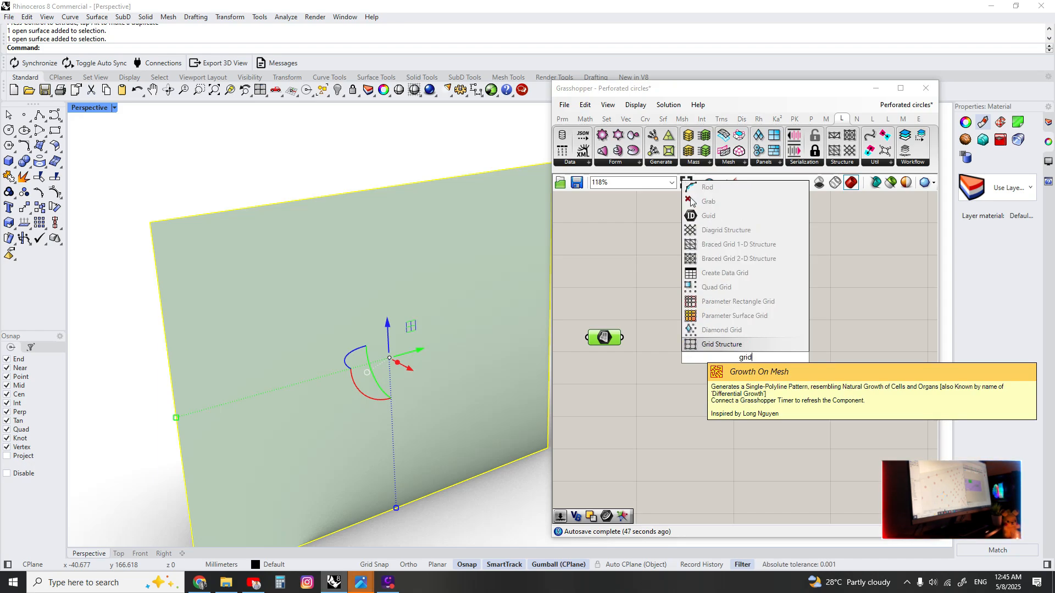
pyautogui.click(691, 344)
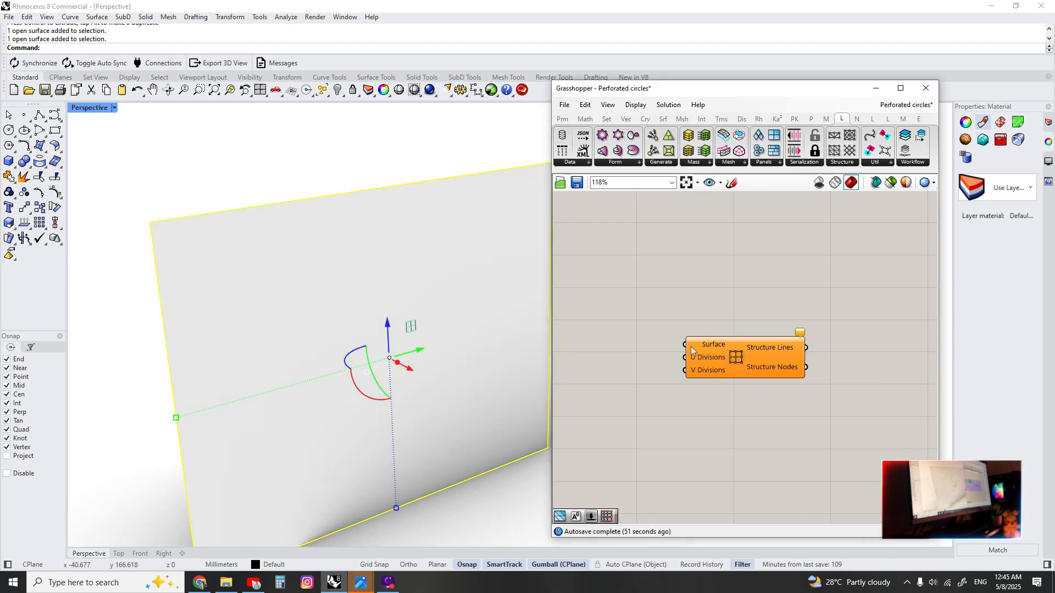
pyautogui.hotkey('ctrl', 'z')
pyautogui.click(716, 346)
pyautogui.press('Delete')
# - Add a Diagrid Structure component and connect the Surface parameter to its Surface input
pyautogui.press('F4')
pyautogui.write('grid')
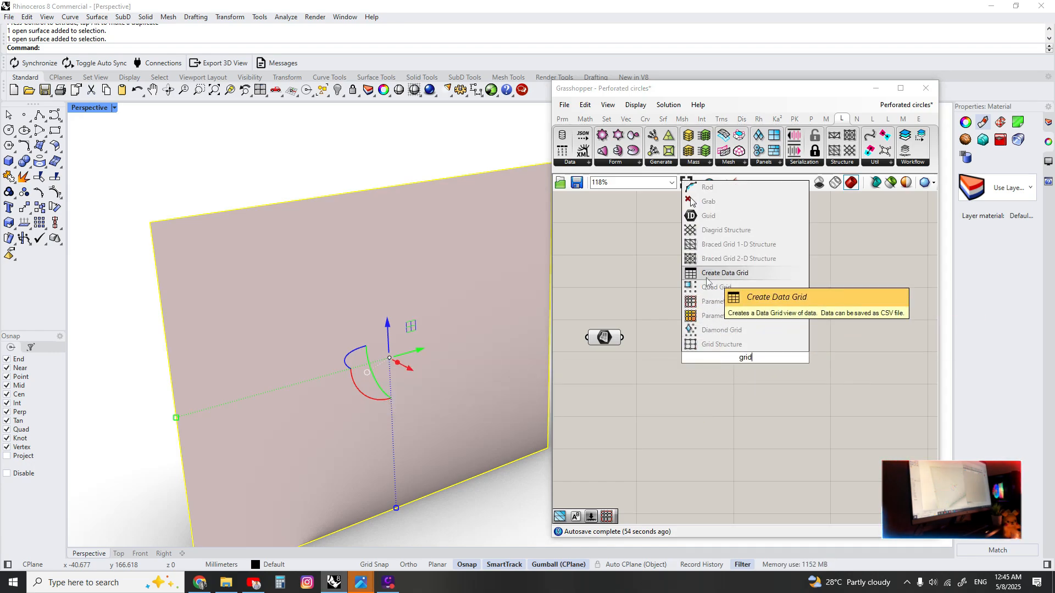
pyautogui.press('Return')
pyautogui.click(734, 356)
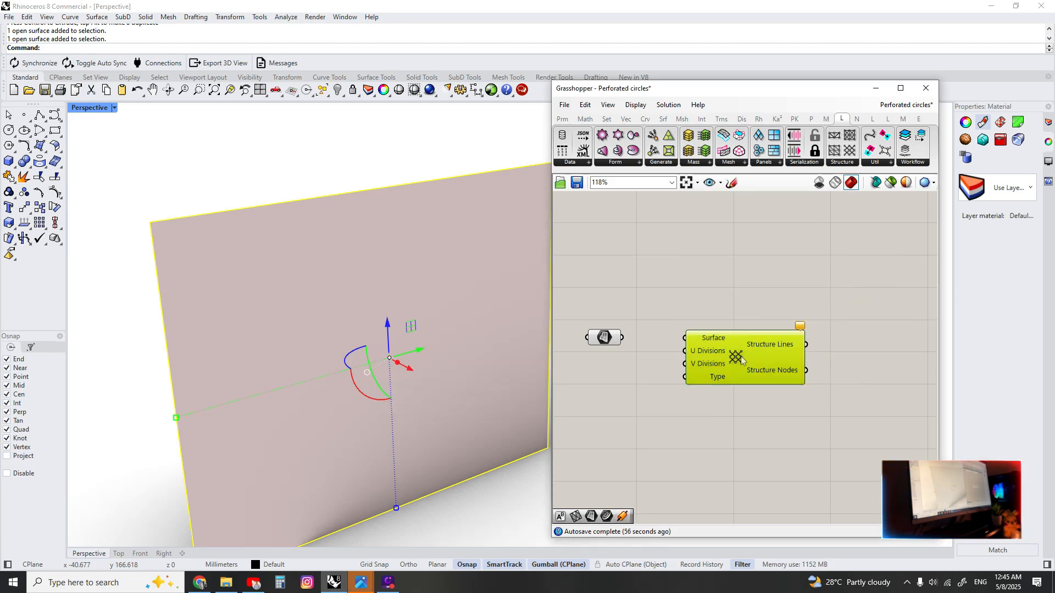
pyautogui.moveTo(622, 337); pyautogui.dragTo(735, 376)
pyautogui.moveTo(704, 412); pyautogui.dragTo(689, 390, button='right')
pyautogui.scroll(-2, 634, 357)
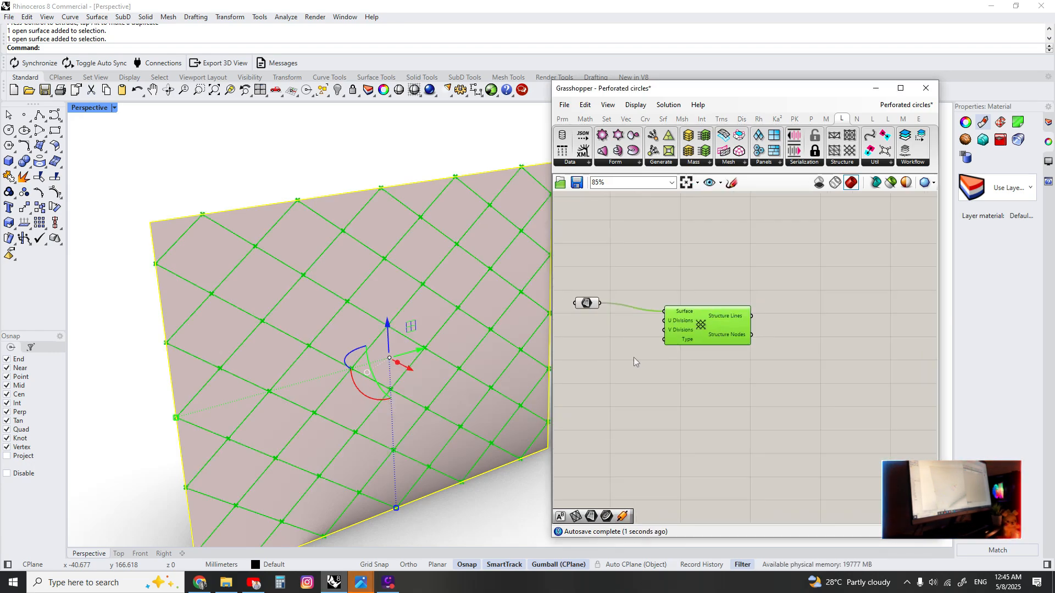
# - Create a number slider with value 25 and connect it to the diagrid's U Divisions input
pyautogui.doubleClick(599, 346)
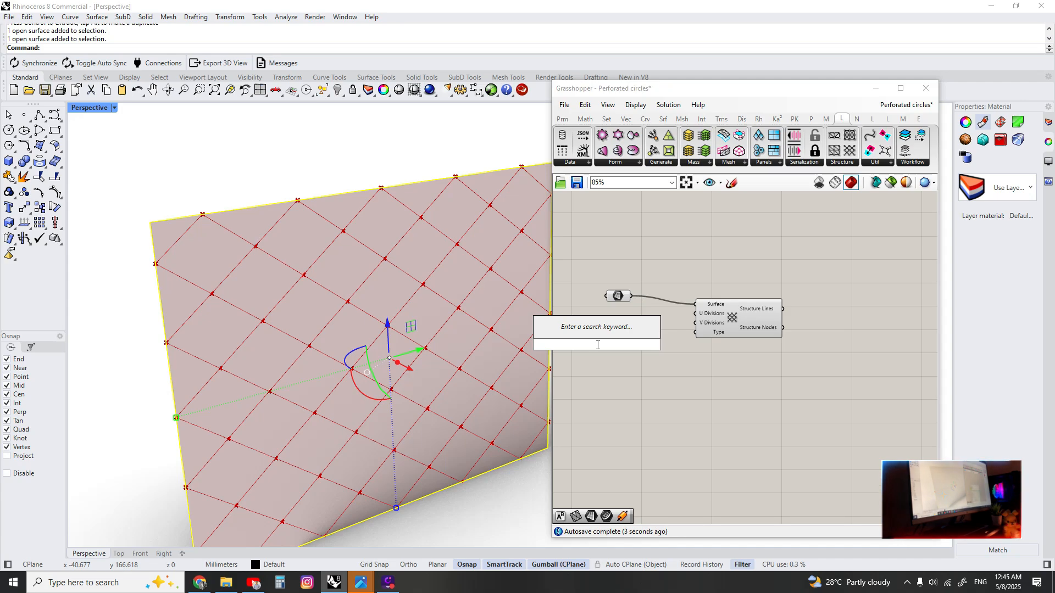
pyautogui.write('25')
pyautogui.press('Return')
pyautogui.moveTo(694, 330); pyautogui.dragTo(695, 314)
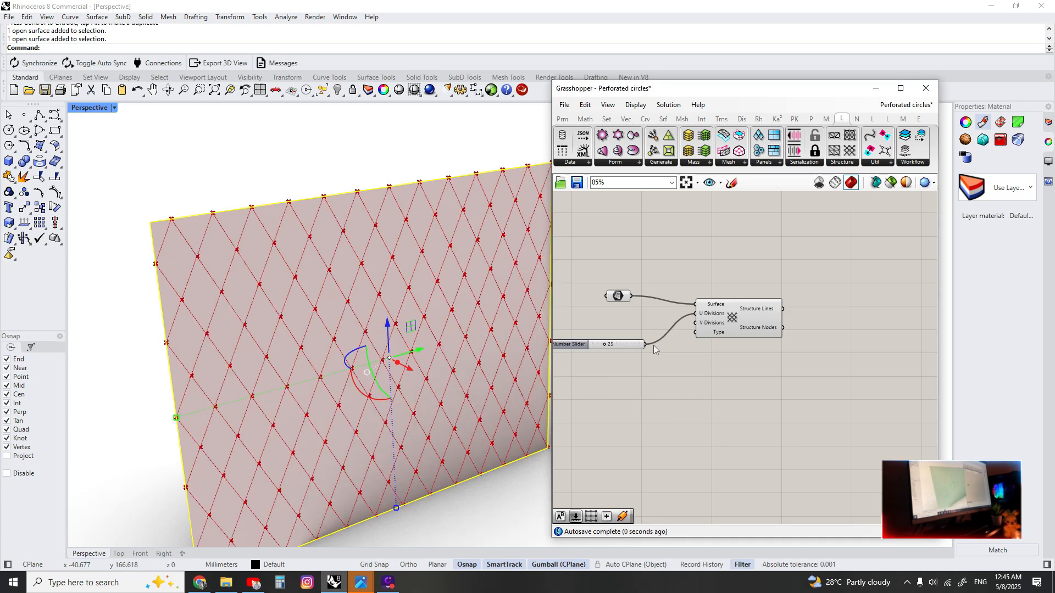
# - Duplicate the number slider, set the copy to 50 and connect it to the diagrid's V Divisions input
pyautogui.keyDown('alt'); pyautogui.moveTo(632, 346); pyautogui.dragTo(644, 380); pyautogui.keyUp('alt')
pyautogui.doubleClick(644, 381)
pyautogui.press('Escape')
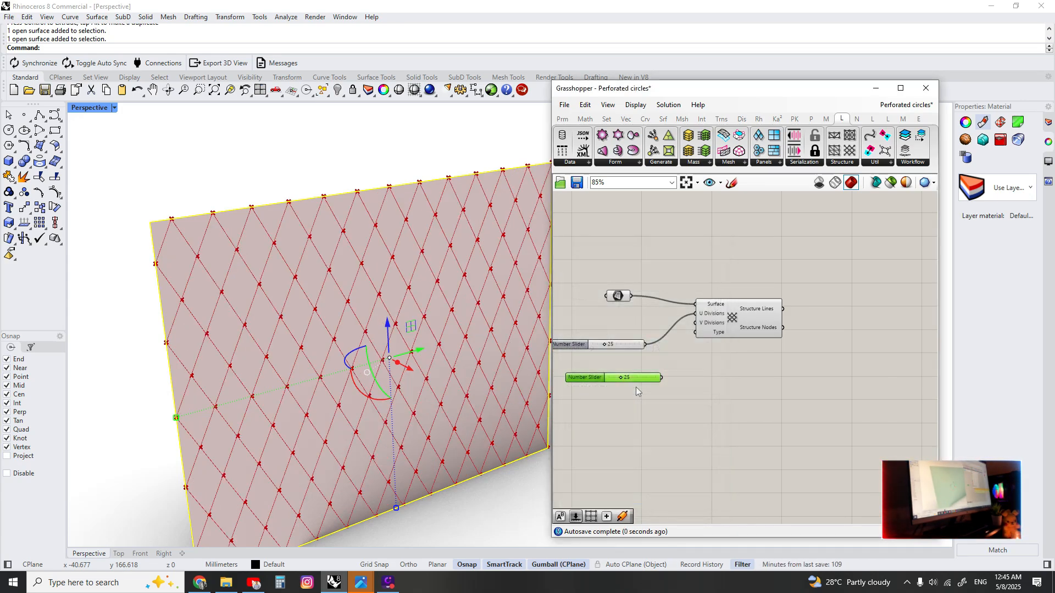
pyautogui.scroll(2, 635, 387)
pyautogui.doubleClick(645, 374)
pyautogui.write('50')
pyautogui.press('Return')
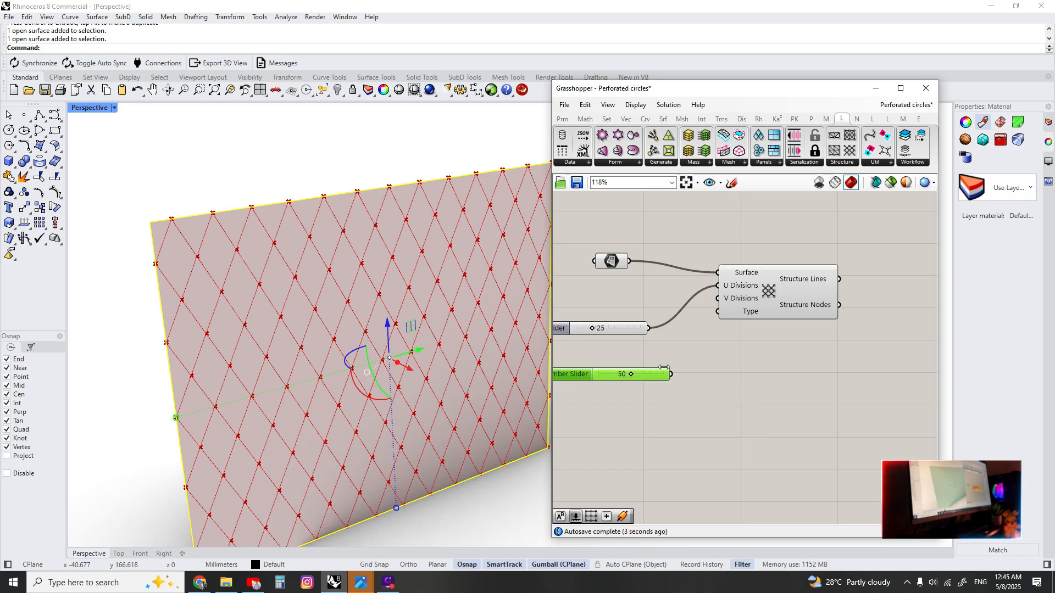
pyautogui.moveTo(713, 320); pyautogui.dragTo(717, 298)
# - Add a Circle CNR component and connect the diagrid's Structure Nodes output to its Center input
pyautogui.moveTo(797, 337); pyautogui.dragTo(753, 337, button='right')
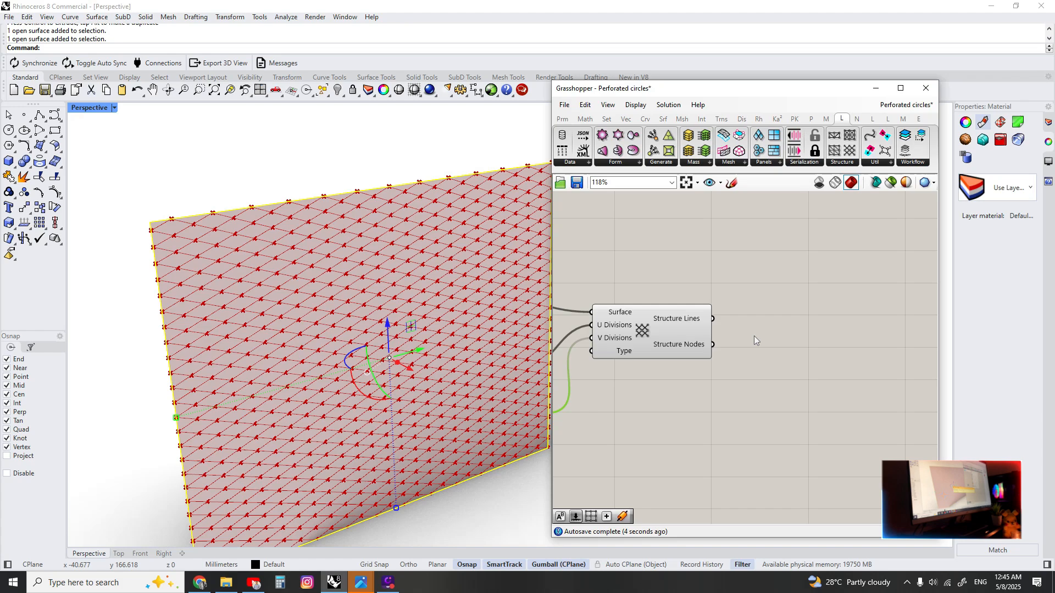
pyautogui.doubleClick(754, 335)
pyautogui.write('circle')
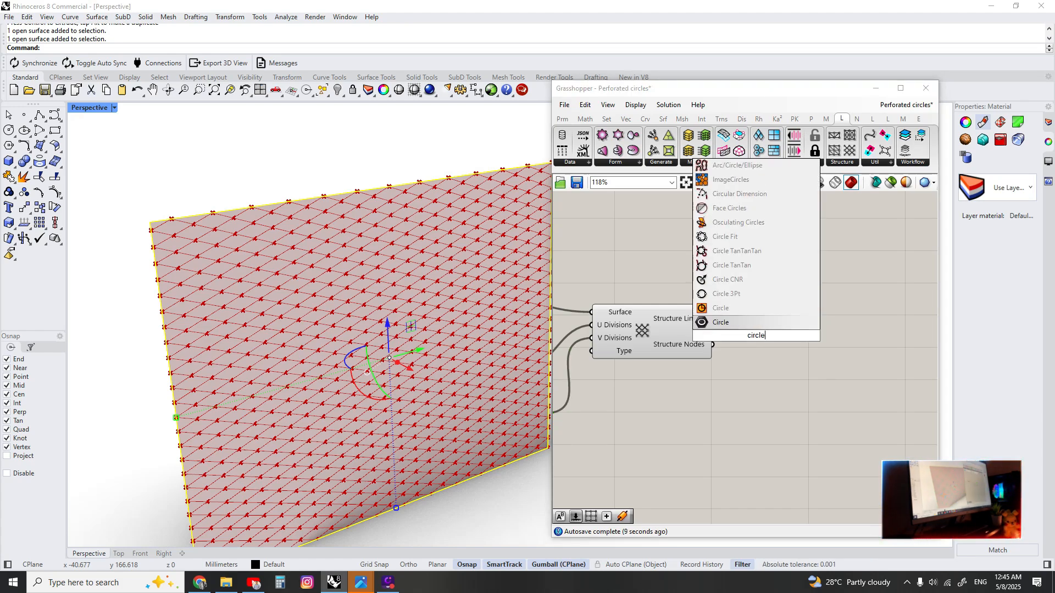
pyautogui.press('Up')
pyautogui.press('Up')
pyautogui.press('Return')
pyautogui.moveTo(758, 339); pyautogui.dragTo(625, 352, button='right')
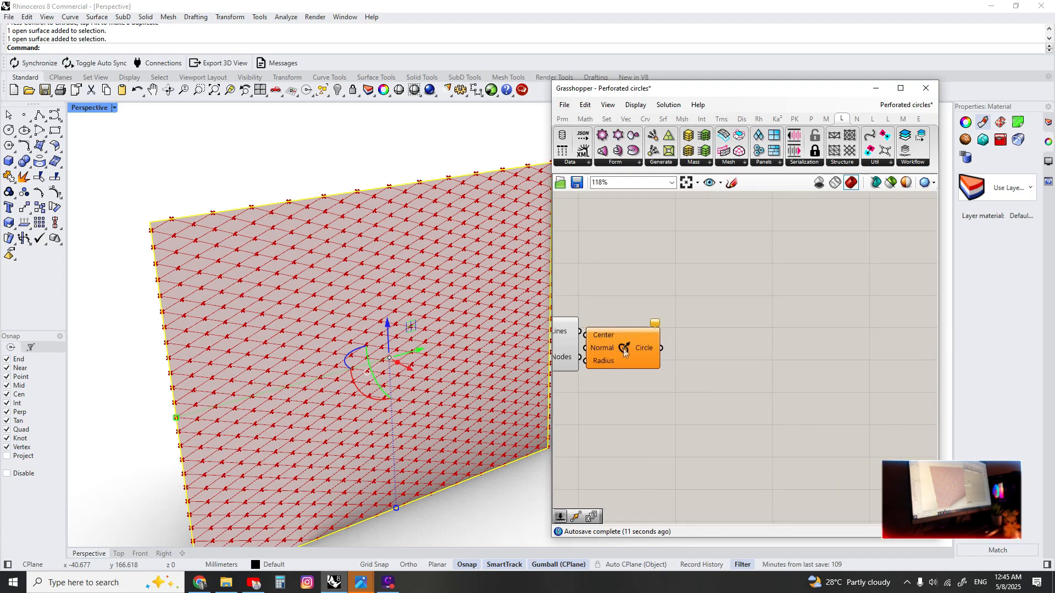
pyautogui.moveTo(625, 351); pyautogui.dragTo(824, 325)
pyautogui.moveTo(590, 359); pyautogui.dragTo(617, 357, button='right')
pyautogui.moveTo(605, 355); pyautogui.dragTo(824, 326)
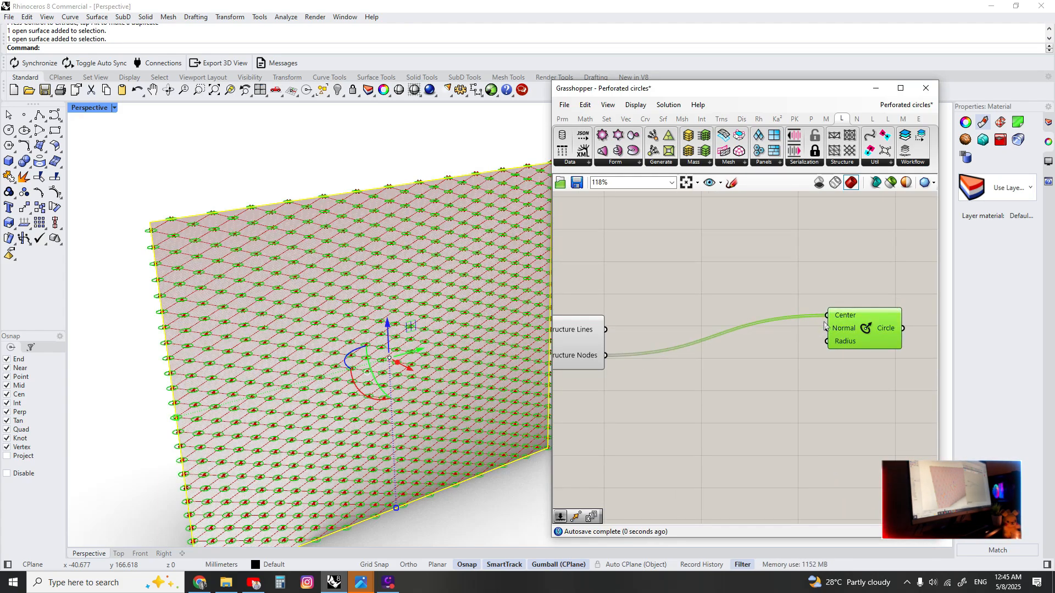
# - Examine the circles' orientation relative to the panel along with the Circle CNR and diagrid components
pyautogui.moveTo(786, 361); pyautogui.dragTo(755, 337, button='right')
pyautogui.moveTo(668, 341); pyautogui.dragTo(730, 340, button='right')
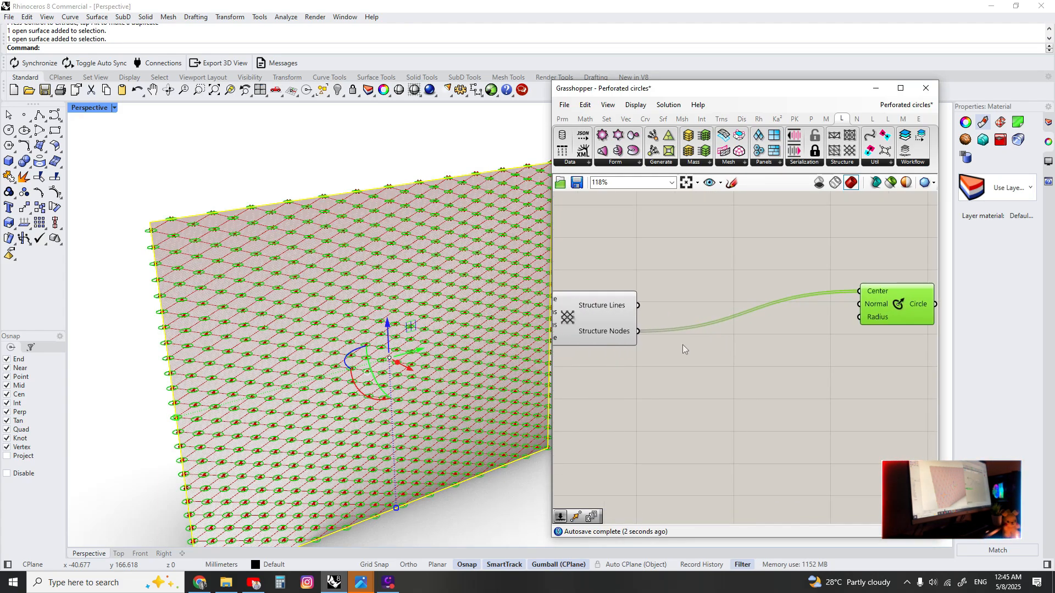
pyautogui.scroll(-2, 611, 307)
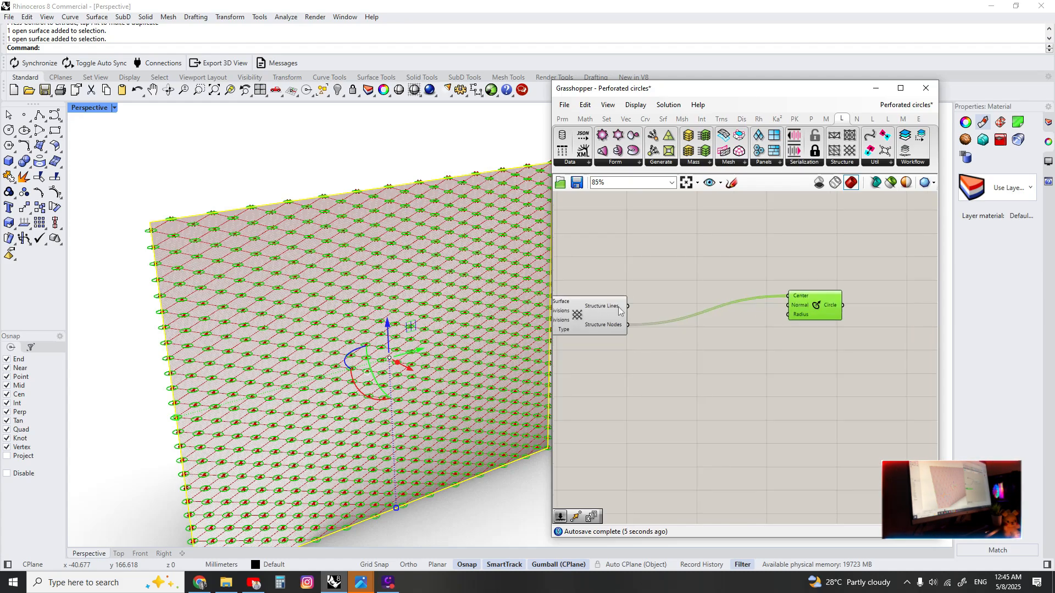
pyautogui.moveTo(618, 304); pyautogui.dragTo(726, 299, button='right')
pyautogui.moveTo(577, 288); pyautogui.dragTo(567, 268)
pyautogui.moveTo(902, 314); pyautogui.dragTo(809, 313, button='right')
pyautogui.scroll(3, 809, 313)
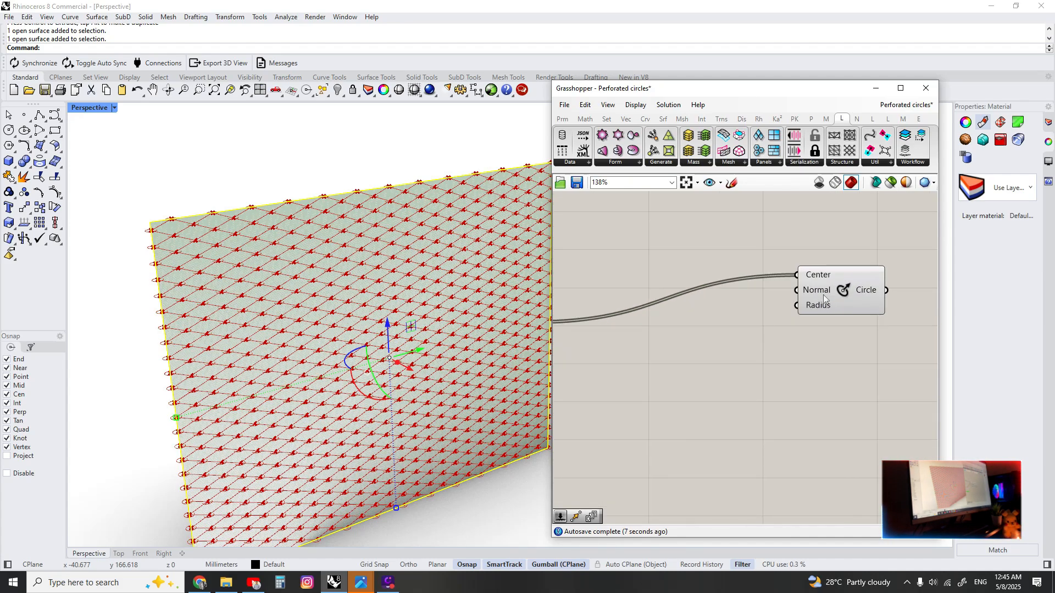
pyautogui.click(818, 292)
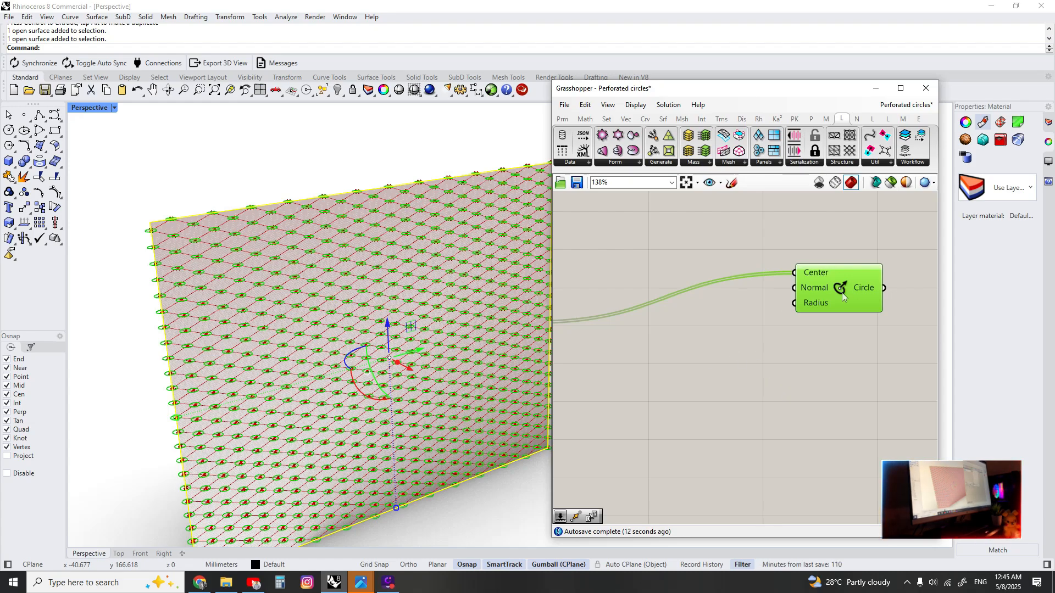
pyautogui.scroll(-4, 820, 291)
pyautogui.scroll(-2, 434, 350)
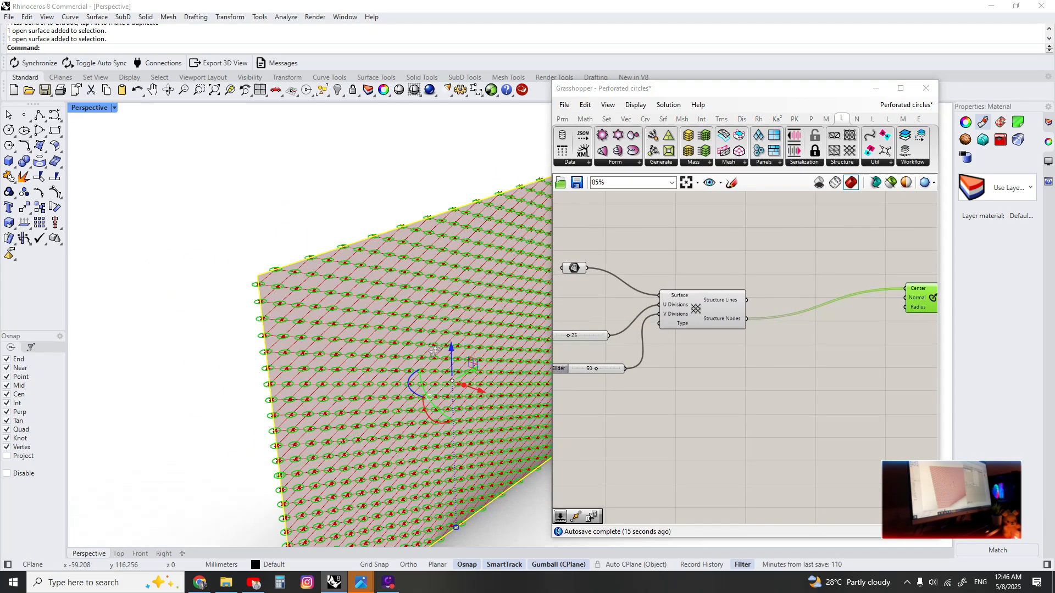
pyautogui.scroll(-3, 434, 350)
pyautogui.scroll(6, 373, 357)
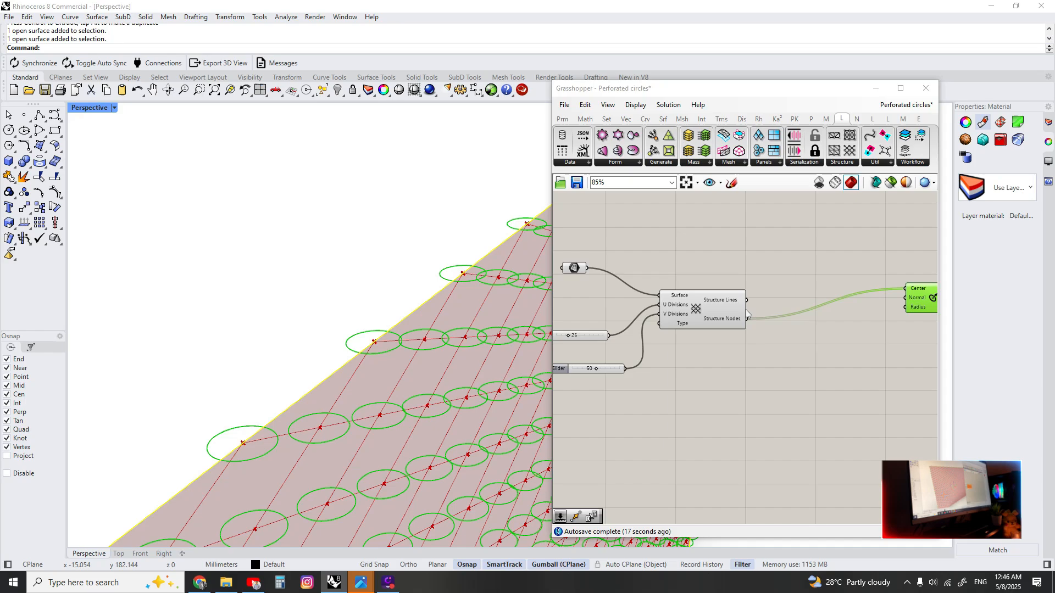
pyautogui.click(739, 314)
pyautogui.scroll(-4, 373, 331)
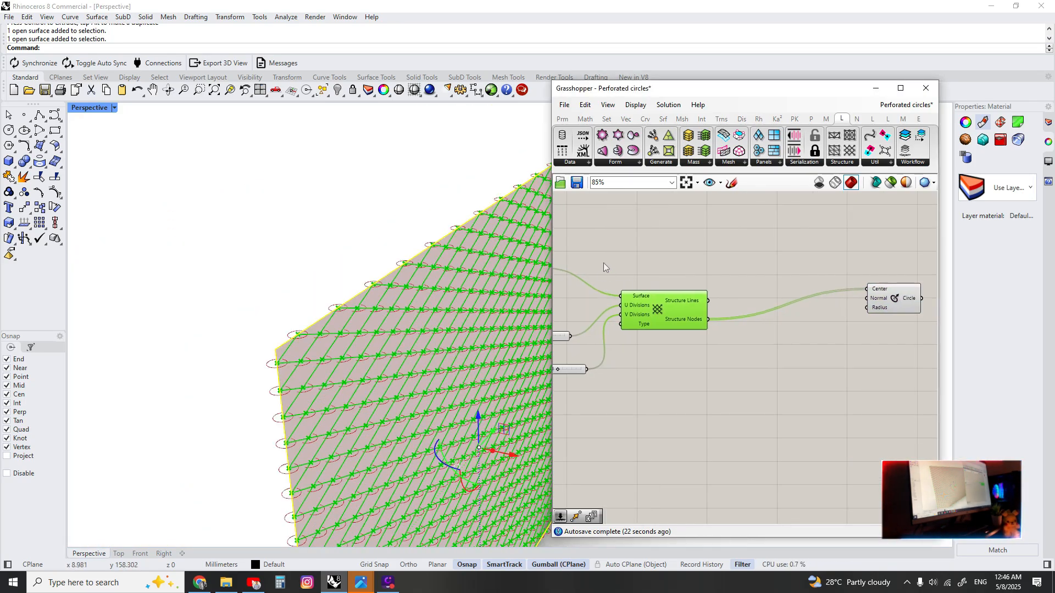
# - Connect the Surface parameter to the Normal input of the Circle CNR component
pyautogui.moveTo(593, 271); pyautogui.dragTo(592, 292, button='right')
pyautogui.moveTo(610, 291); pyautogui.dragTo(912, 318)
pyautogui.click(919, 320)
pyautogui.moveTo(893, 351); pyautogui.dragTo(711, 311, button='right')
# - Check the circles' alignment on the panel from several angles and set the viewport display mode to Shaded
pyautogui.moveTo(530, 247); pyautogui.dragTo(482, 187, button='right')
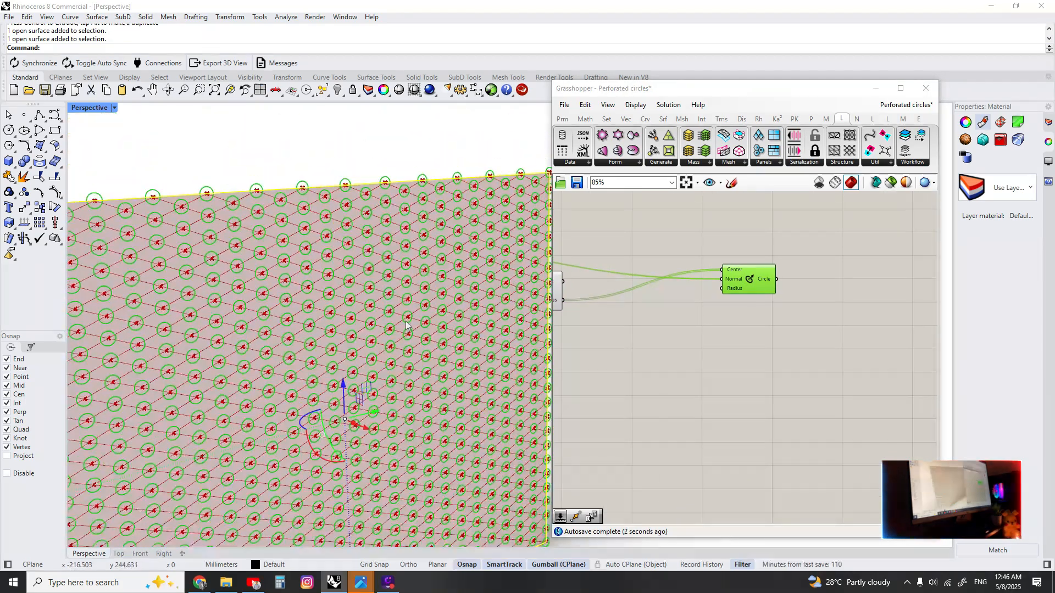
pyautogui.moveTo(400, 465); pyautogui.dragTo(376, 296, button='right')
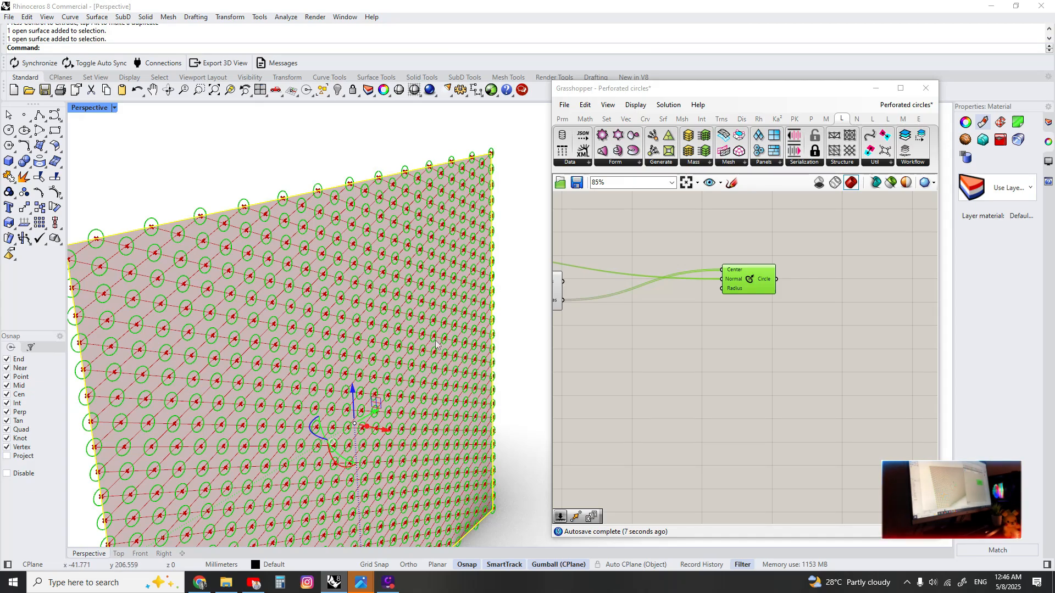
pyautogui.hotkey('ctrl', 'alt', 's')
pyautogui.click(512, 270)
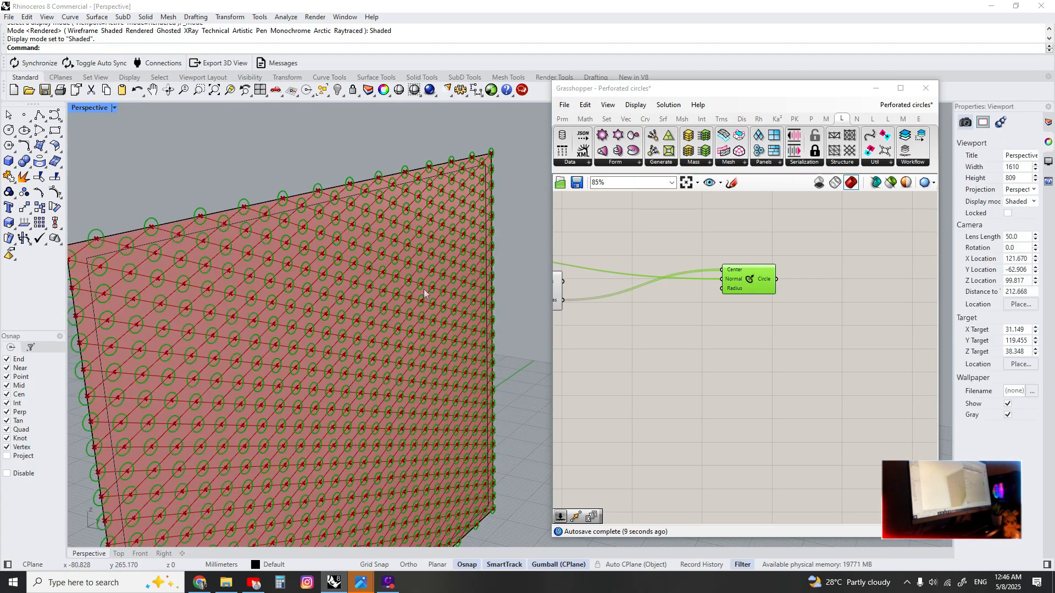
pyautogui.click(483, 267)
pyautogui.click(519, 272)
# - Add a Scale component and connect the Circle output to its Geometry input
pyautogui.moveTo(770, 337); pyautogui.dragTo(736, 336, button='right')
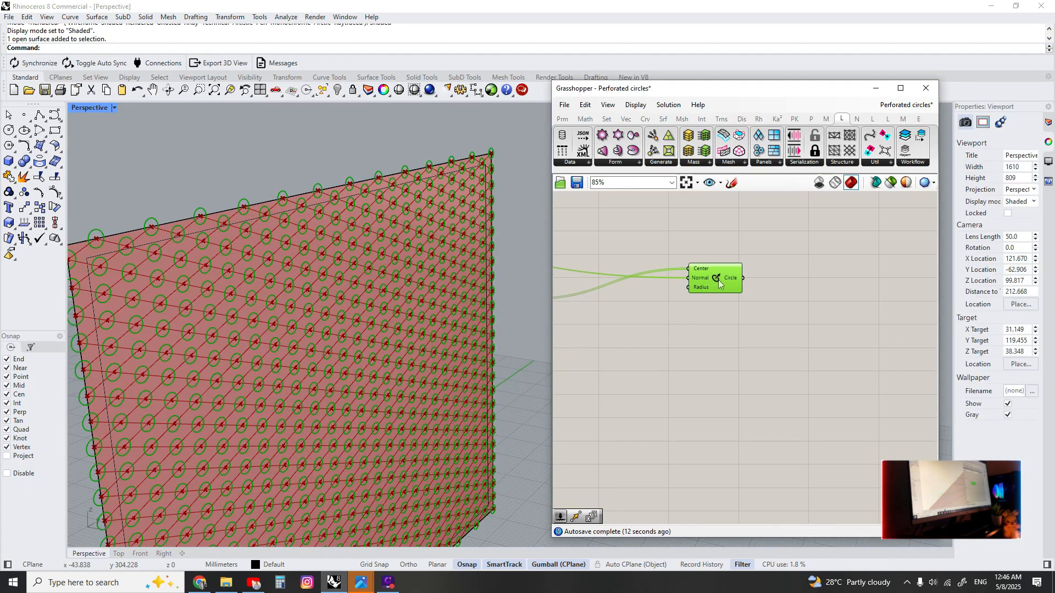
pyautogui.moveTo(718, 283); pyautogui.dragTo(666, 295, button='right')
pyautogui.click(762, 287)
pyautogui.doubleClick(763, 287)
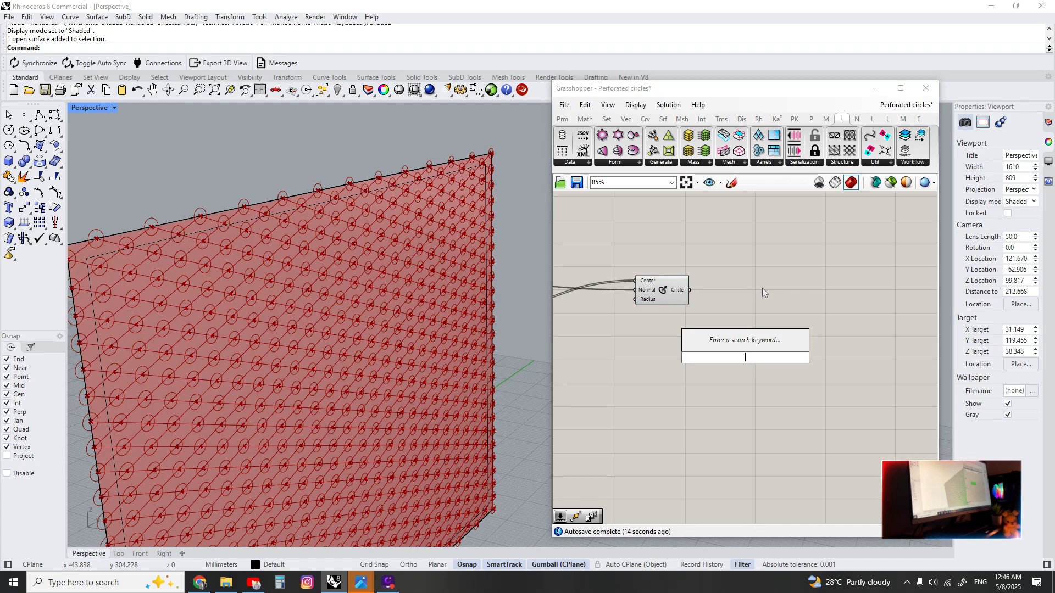
pyautogui.write('scae')
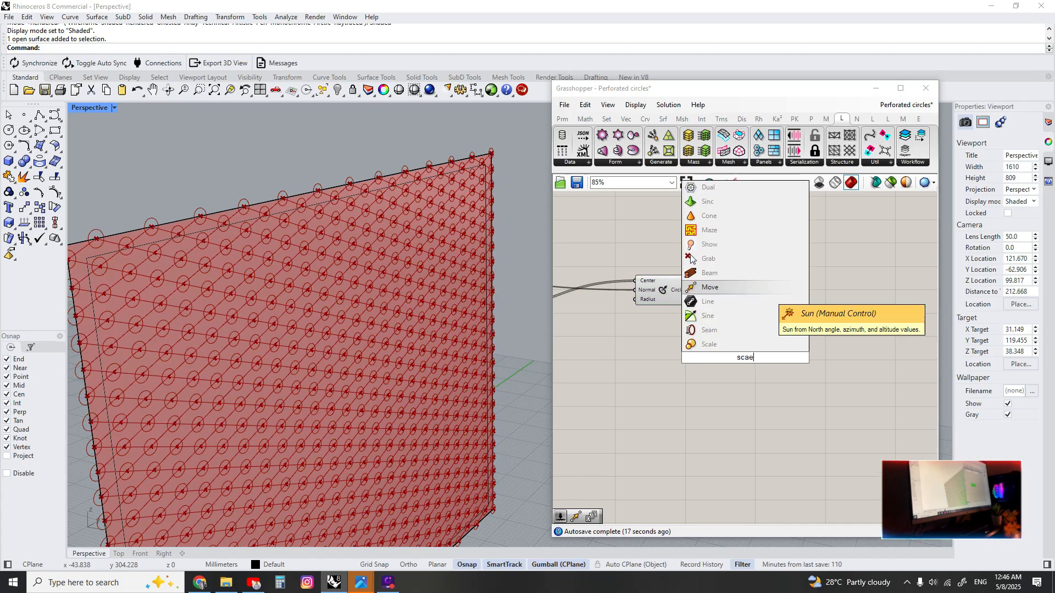
pyautogui.press('Return')
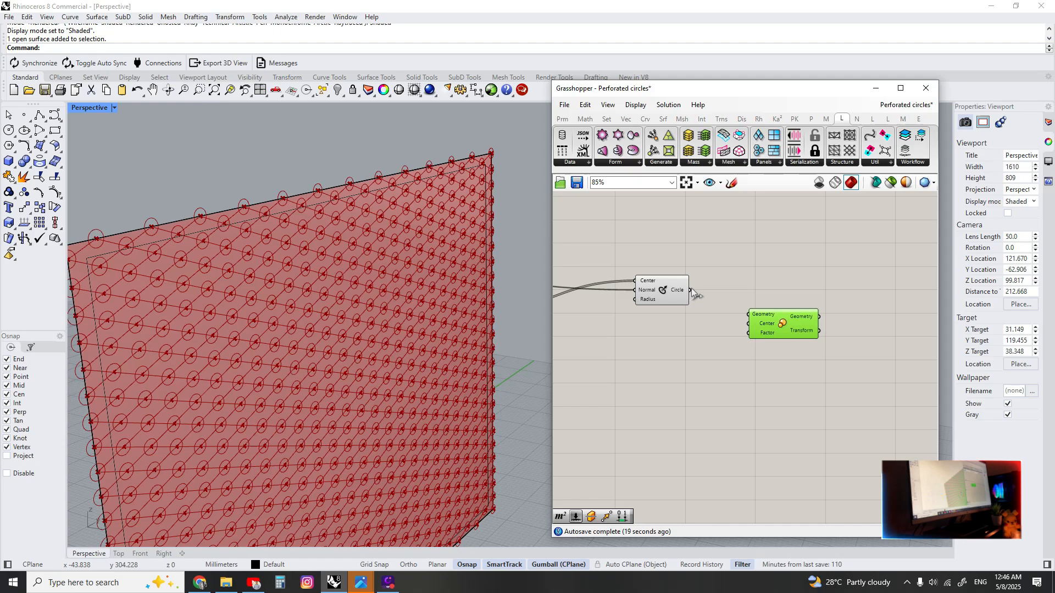
pyautogui.moveTo(690, 290); pyautogui.dragTo(799, 308)
# - Create a number slider with value 1.5 and connect it to the Circle CNR component's Radius input
pyautogui.moveTo(661, 301); pyautogui.dragTo(715, 295, button='right')
pyautogui.doubleClick(636, 311)
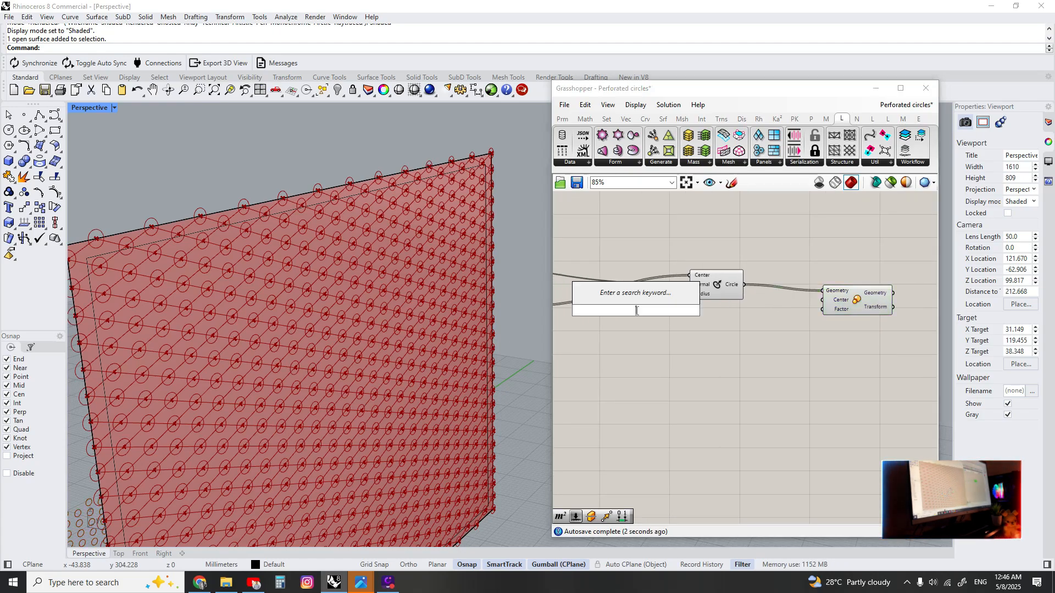
pyautogui.write('1.5')
pyautogui.press('Return')
pyautogui.scroll(2, 583, 341)
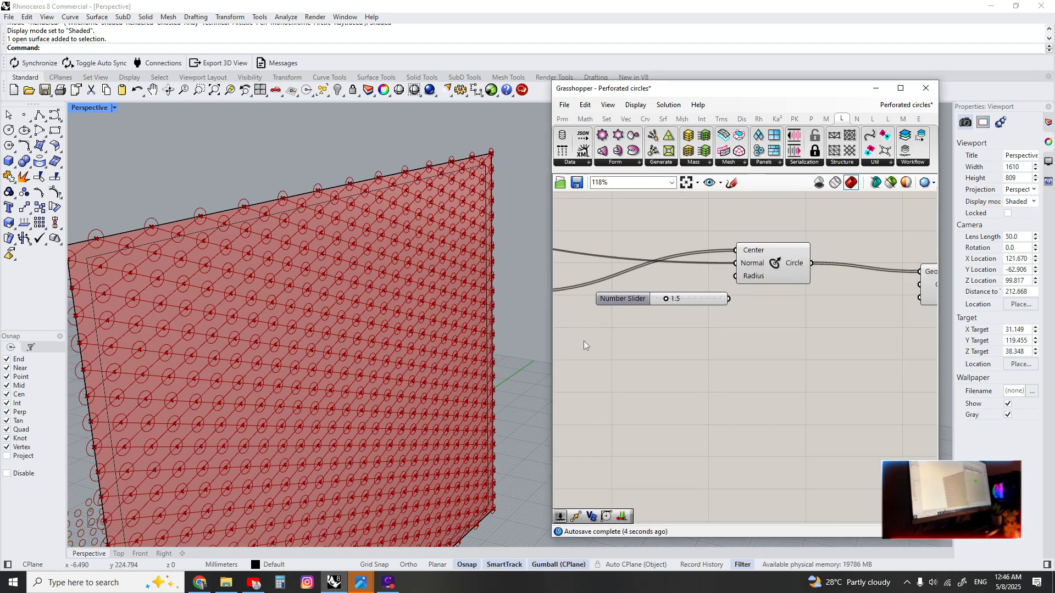
pyautogui.moveTo(728, 298); pyautogui.dragTo(735, 276)
pyautogui.scroll(2, 673, 306)
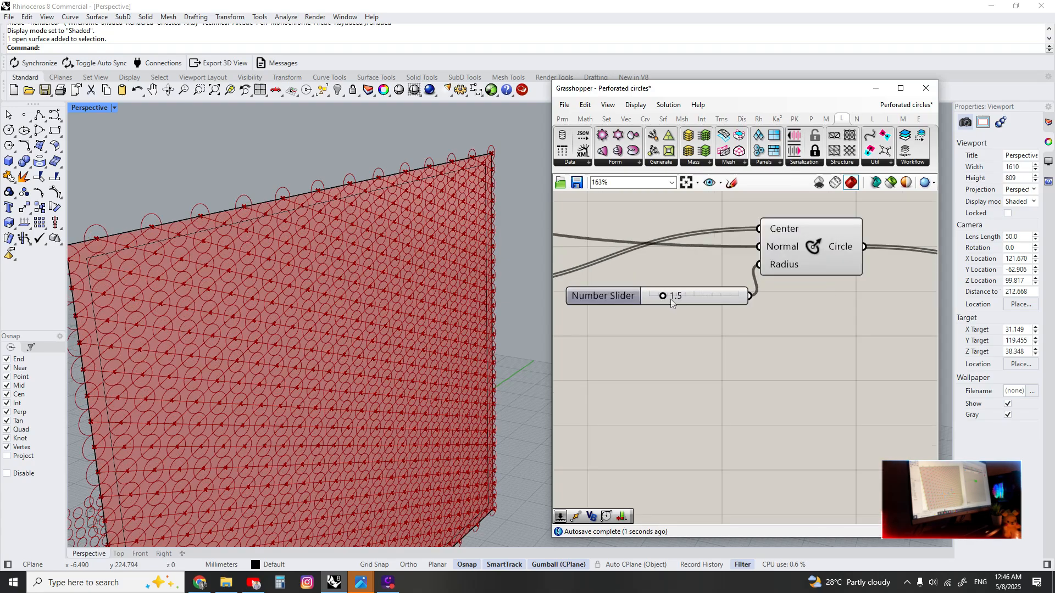
# - Set the circle radius slider to 0.9 and move the Scale component farther away from the Circle CNR component
pyautogui.moveTo(665, 296); pyautogui.dragTo(655, 297)
pyautogui.moveTo(658, 296); pyautogui.dragTo(656, 297)
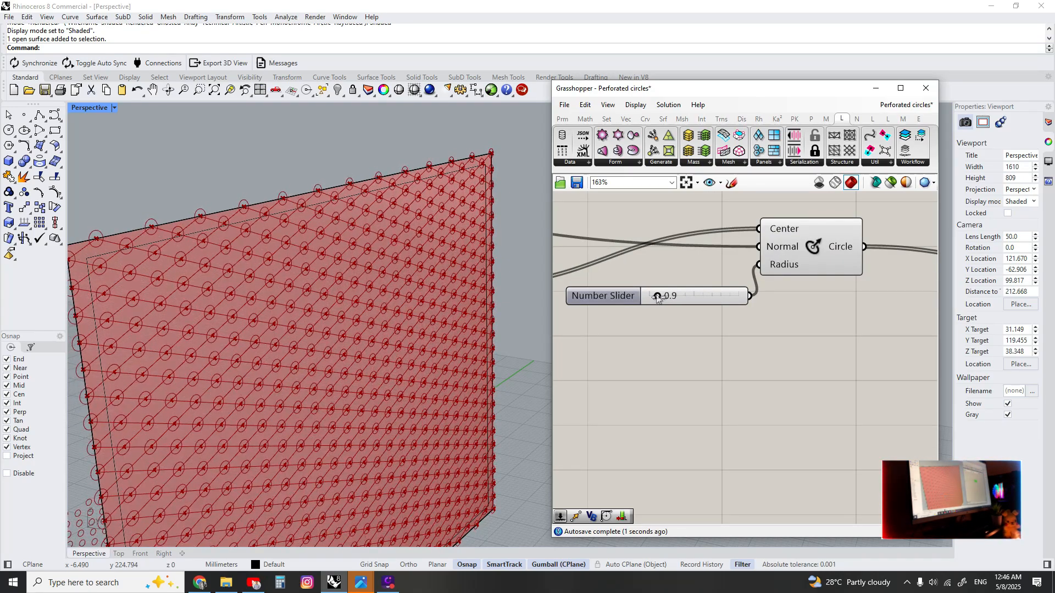
pyautogui.scroll(-3, 829, 329)
pyautogui.moveTo(857, 336); pyautogui.dragTo(681, 303, button='right')
pyautogui.scroll(1, 779, 297)
pyautogui.moveTo(790, 275); pyautogui.dragTo(828, 256)
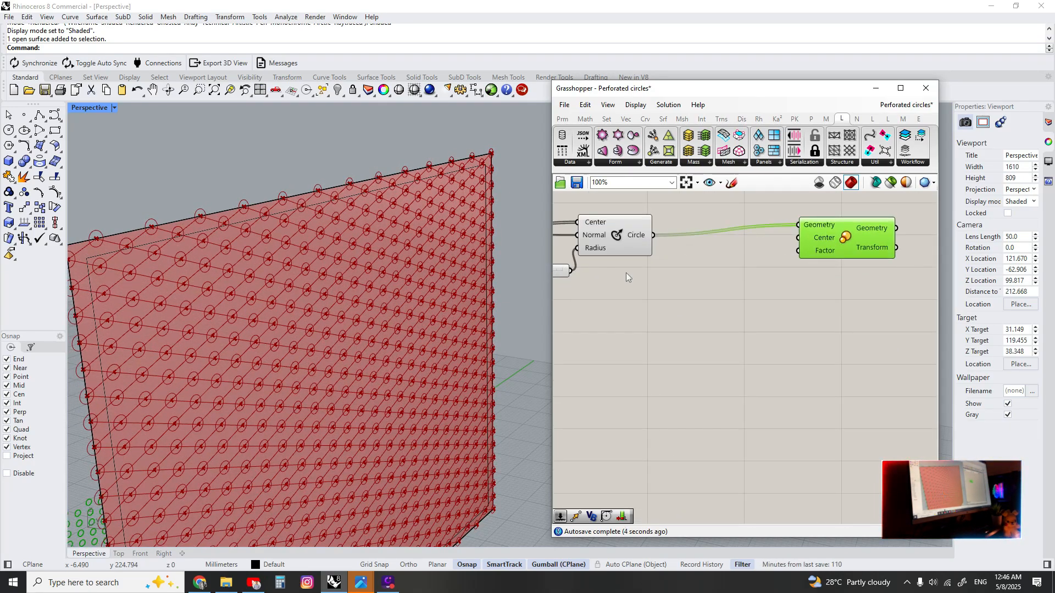
# - Connect the Structure Nodes output to the Center input of the Scale component and inspect the circles on the panel
pyautogui.scroll(-3, 625, 272)
pyautogui.moveTo(632, 279); pyautogui.dragTo(687, 281, button='right')
pyautogui.moveTo(565, 272); pyautogui.dragTo(584, 275, button='right')
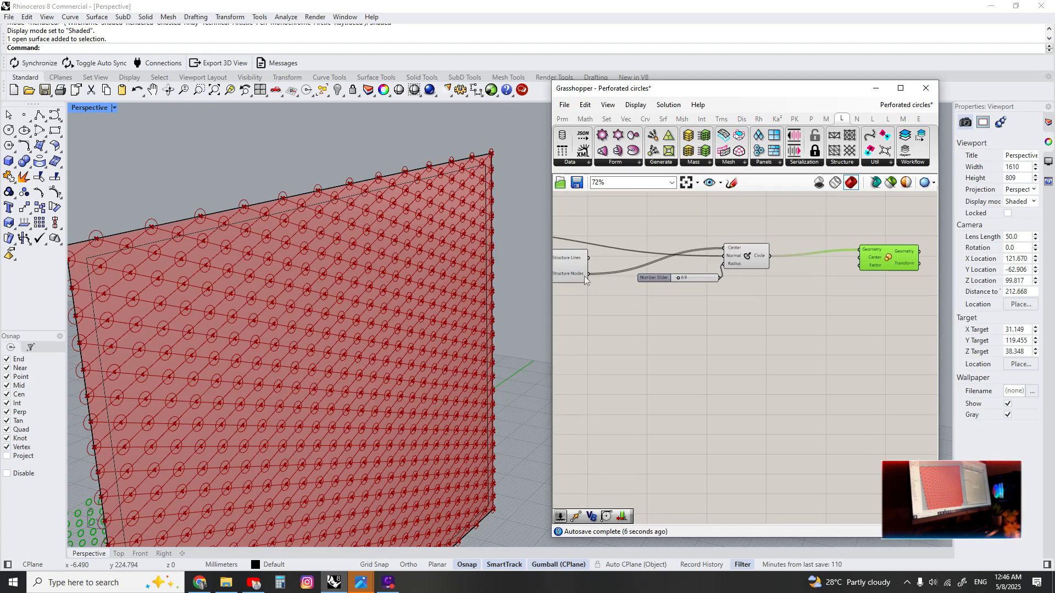
pyautogui.click(585, 276)
pyautogui.moveTo(588, 274); pyautogui.dragTo(856, 259)
pyautogui.scroll(3, 574, 276)
pyautogui.moveTo(575, 275); pyautogui.dragTo(627, 278, button='right')
pyautogui.click(616, 310)
pyautogui.scroll(6, 321, 275)
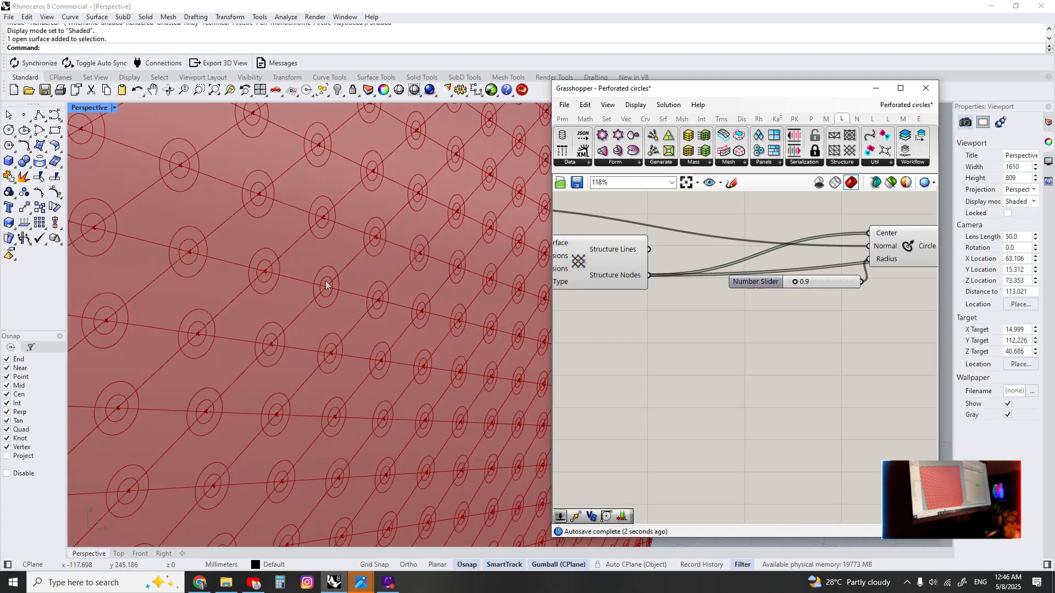
pyautogui.scroll(-2, 325, 286)
pyautogui.scroll(-2, 695, 285)
# - Turn off the preview of the Circle CNR component so only the scaled circles are displayed
pyautogui.click(644, 283)
pyautogui.moveTo(840, 286); pyautogui.dragTo(626, 300, button='right')
pyautogui.click(797, 287)
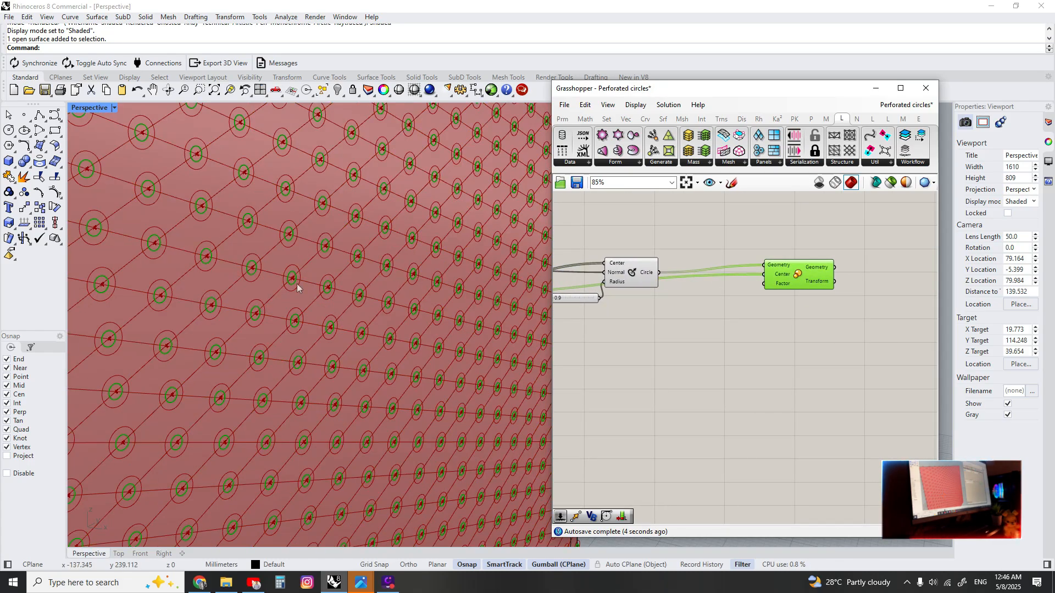
pyautogui.middleClick(635, 273)
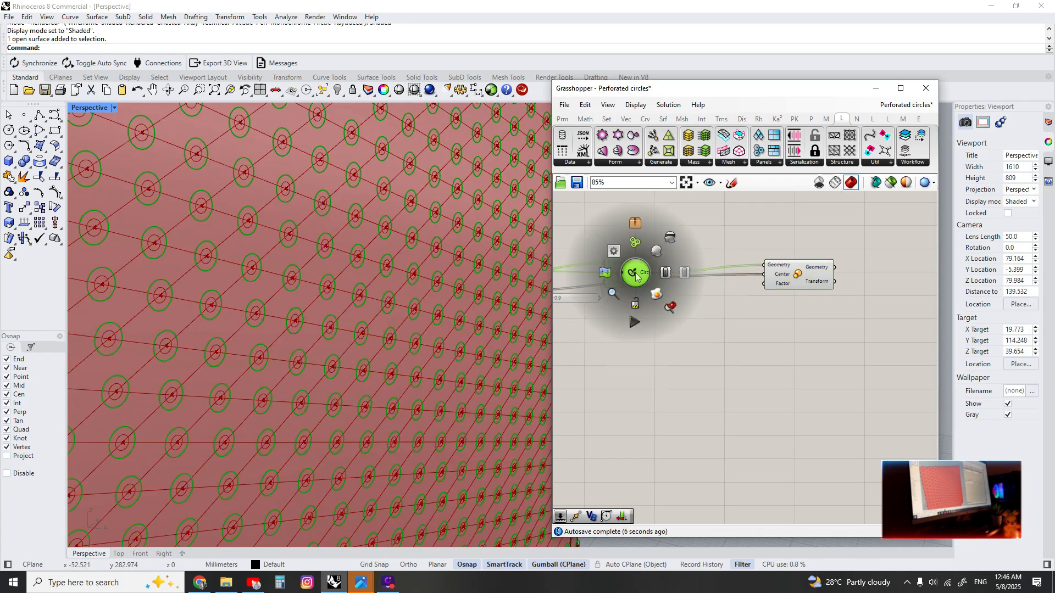
# - Create a number slider with value 0.5, connect it to the Scale component's Factor input, and reposition the Scale component
pyautogui.doubleClick(738, 292)
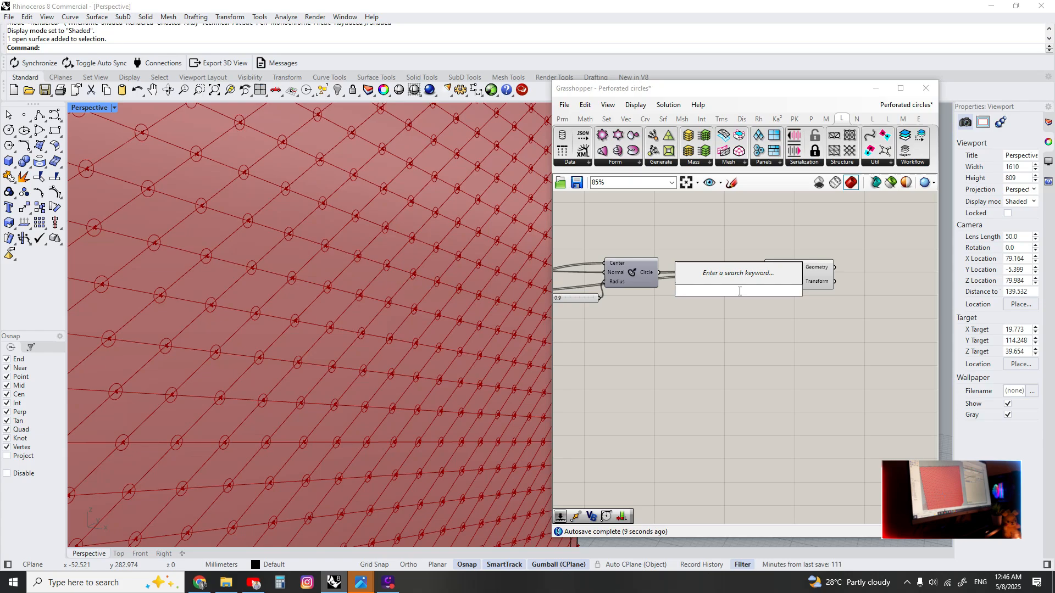
pyautogui.write('0.5')
pyautogui.press('Return')
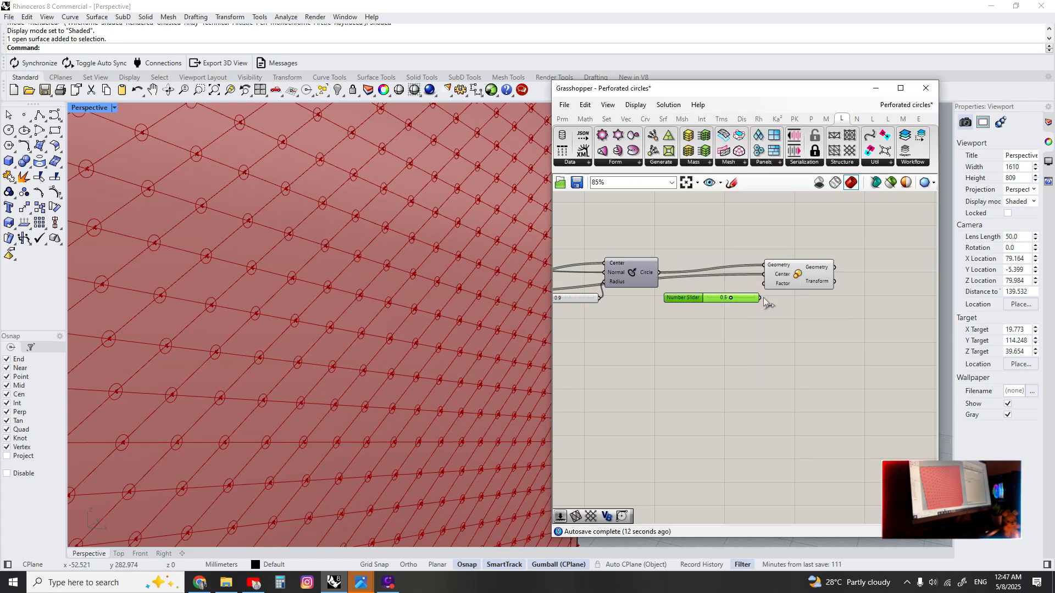
pyautogui.moveTo(804, 281); pyautogui.dragTo(824, 264)
pyautogui.click(744, 274)
# - Inspect the scaled circles on the panel and set the scale factor slider to 1.0
pyautogui.scroll(-4, 419, 348)
pyautogui.moveTo(419, 349); pyautogui.dragTo(352, 324, button='right')
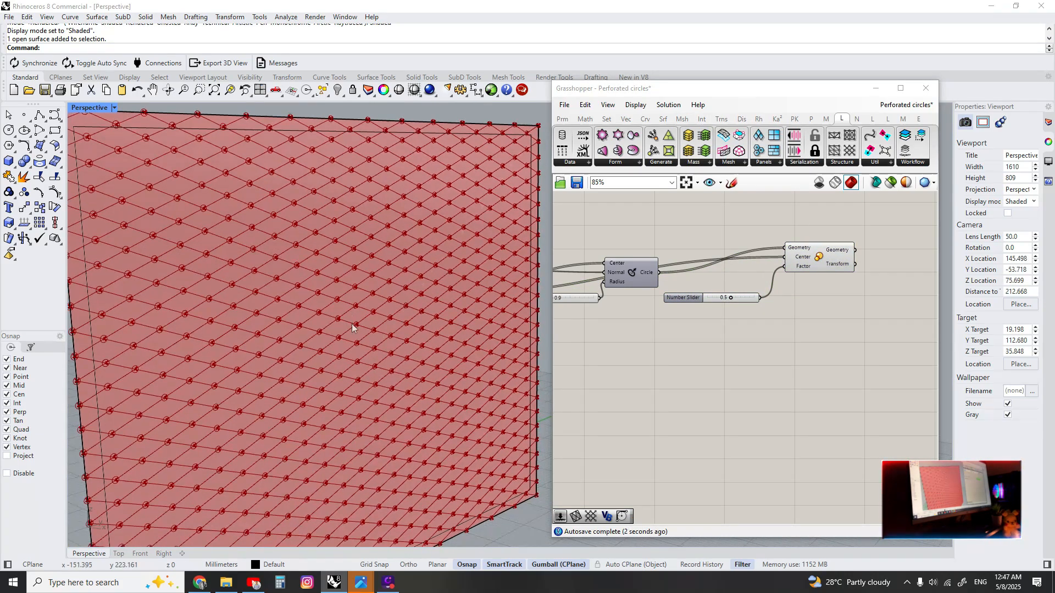
pyautogui.scroll(3, 744, 284)
pyautogui.moveTo(720, 308); pyautogui.dragTo(751, 309)
# - Group the Surface parameter, the grid structure component and its two division sliders
pyautogui.scroll(-8, 752, 308)
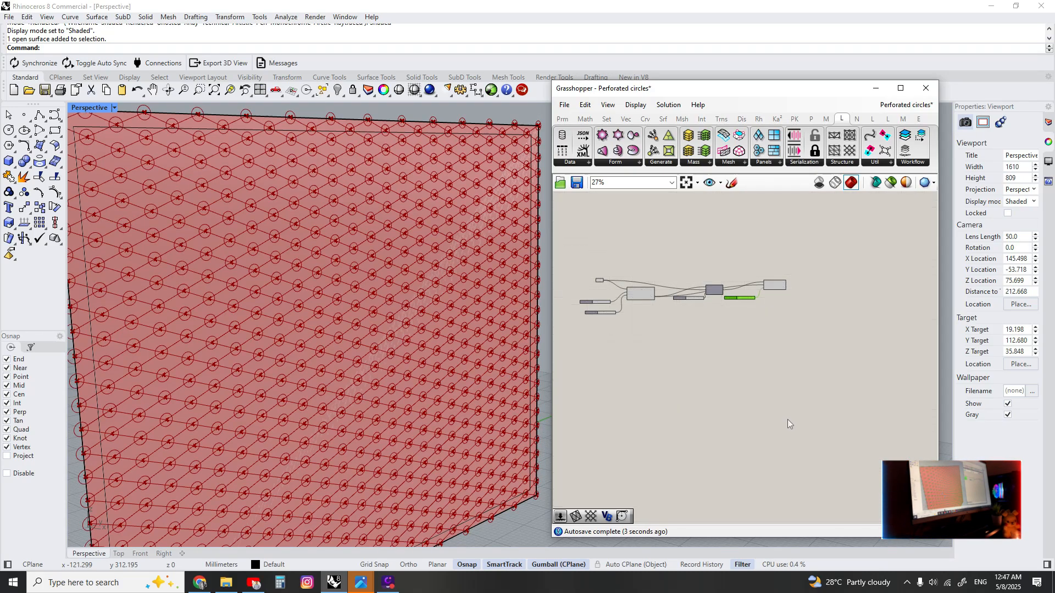
pyautogui.scroll(4, 657, 301)
pyautogui.moveTo(722, 226); pyautogui.dragTo(574, 385)
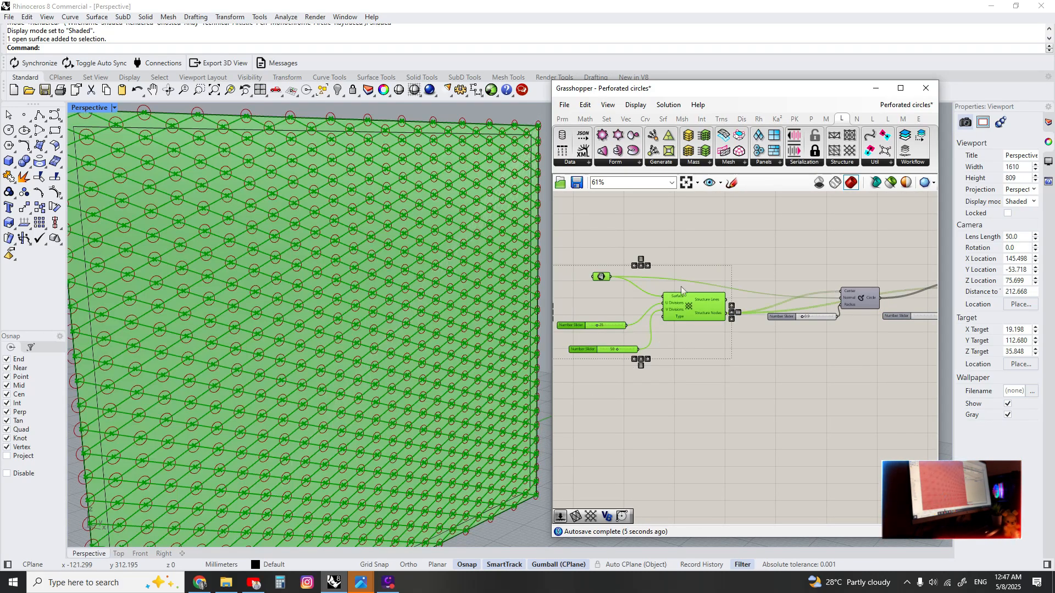
pyautogui.hotkey('ctrl', 'g')
pyautogui.moveTo(671, 335); pyautogui.dragTo(606, 292)
pyautogui.click(682, 309)
# - Group the Circle CNR and Scale components together with their radius and factor sliders
pyautogui.scroll(-2, 709, 316)
pyautogui.moveTo(780, 335); pyautogui.dragTo(681, 332, button='right')
pyautogui.moveTo(642, 329); pyautogui.dragTo(815, 263)
pyautogui.hotkey('ctrl', 'g')
pyautogui.click(748, 330)
pyautogui.scroll(3, 748, 330)
pyautogui.click(812, 261)
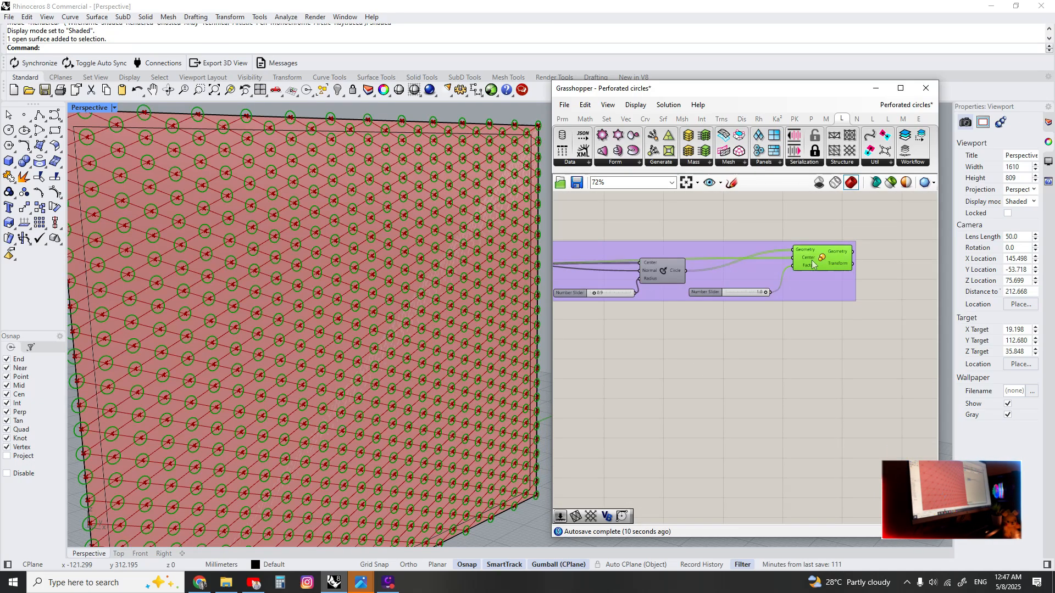
pyautogui.click(770, 295)
pyautogui.scroll(-1, 779, 299)
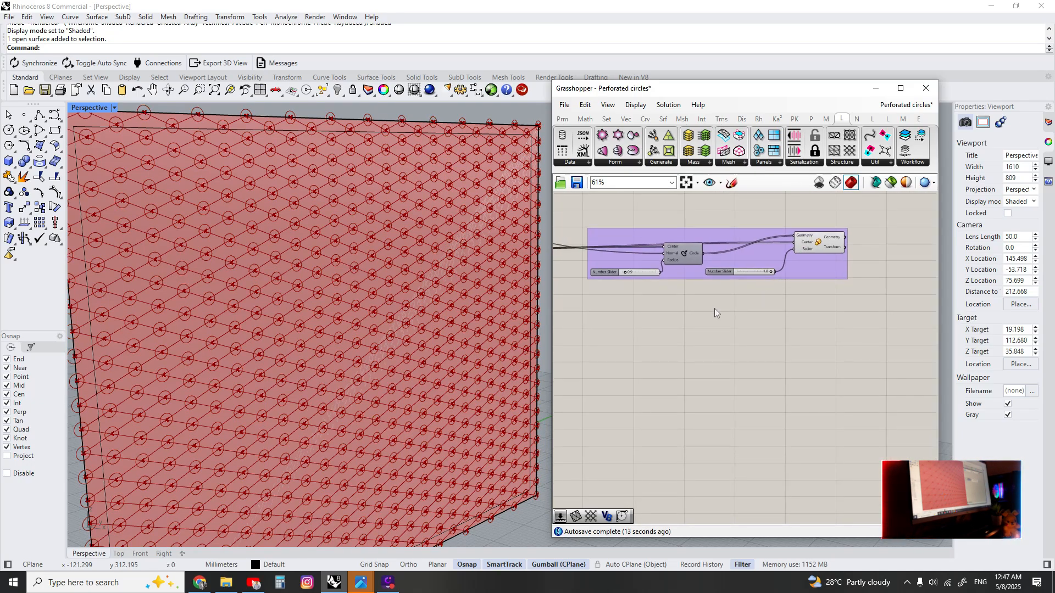
pyautogui.moveTo(683, 325); pyautogui.dragTo(712, 338, button='right')
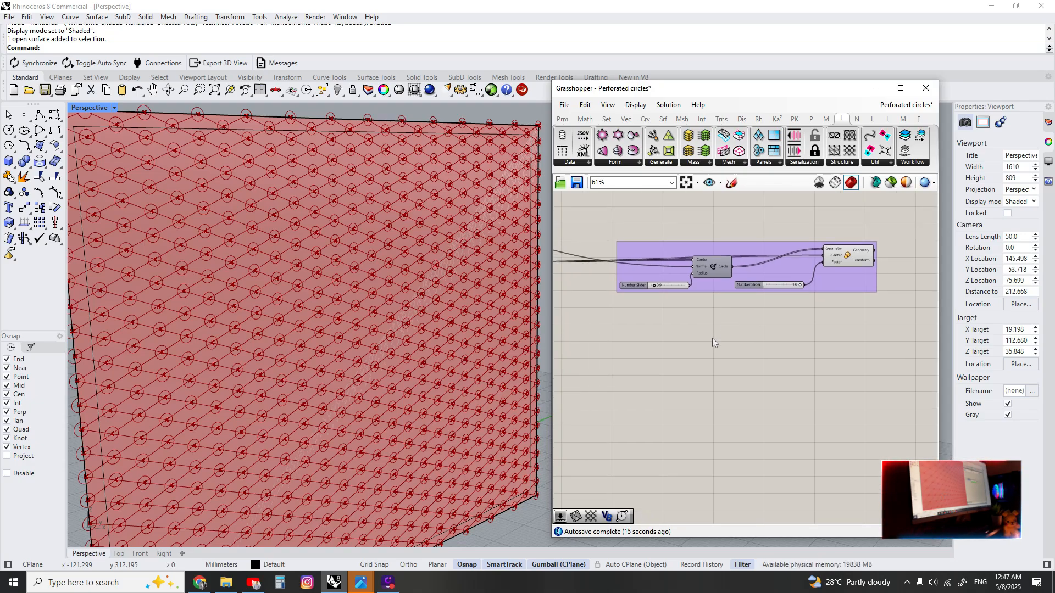
pyautogui.doubleClick(662, 334)
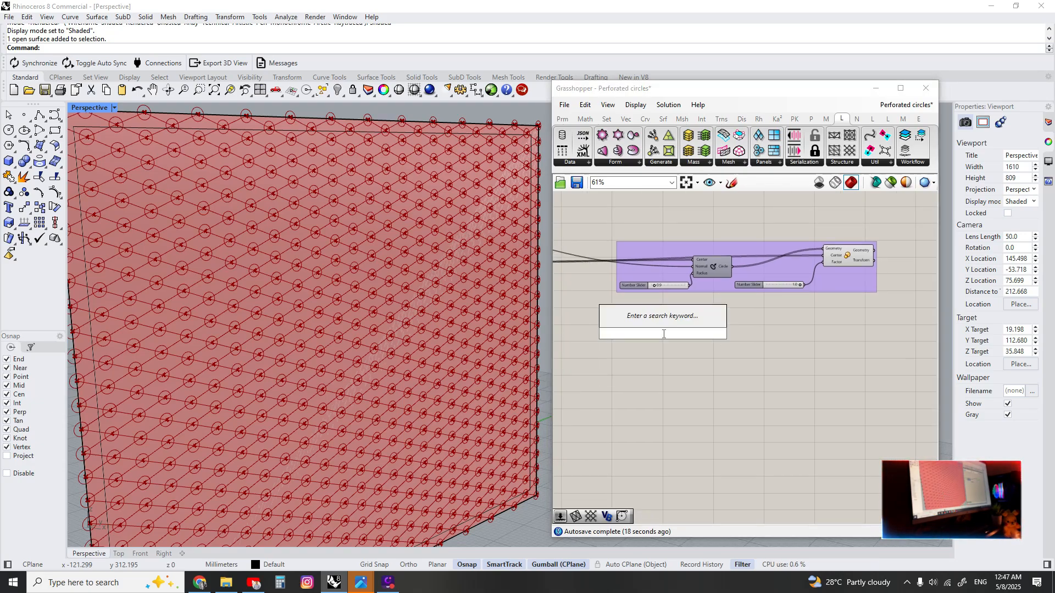
pyautogui.write('att')
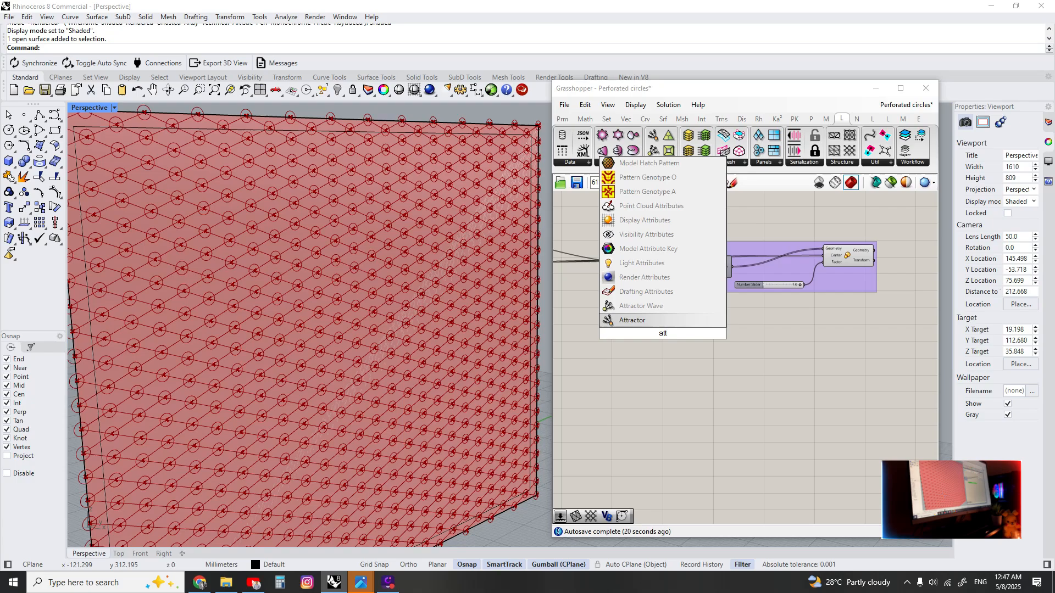
pyautogui.press('BackSpace')
pyautogui.press('BackSpace')
pyautogui.press('BackSpace')
pyautogui.write('closest')
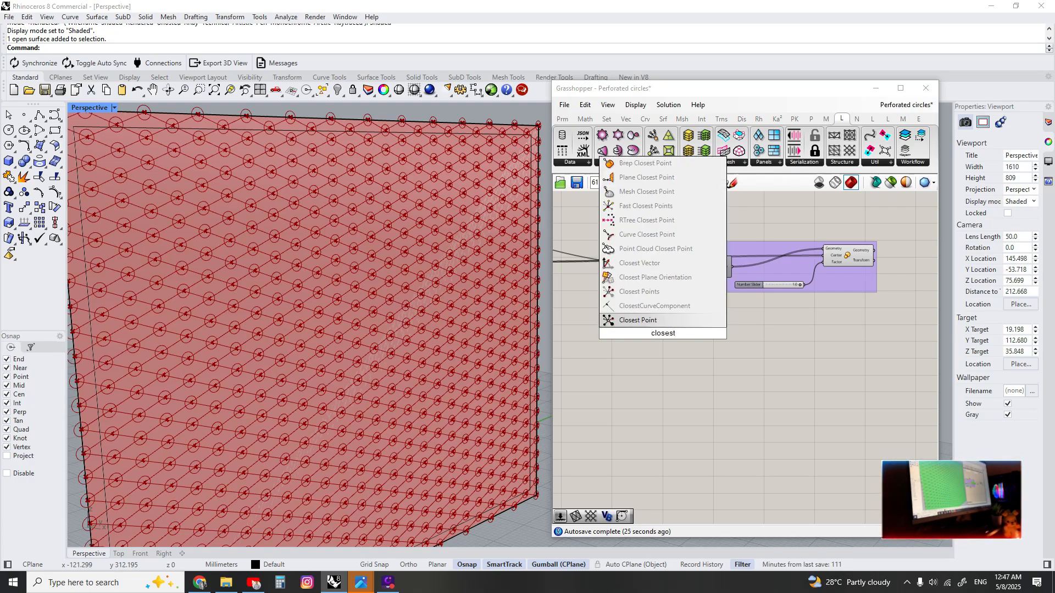
pyautogui.click(654, 320)
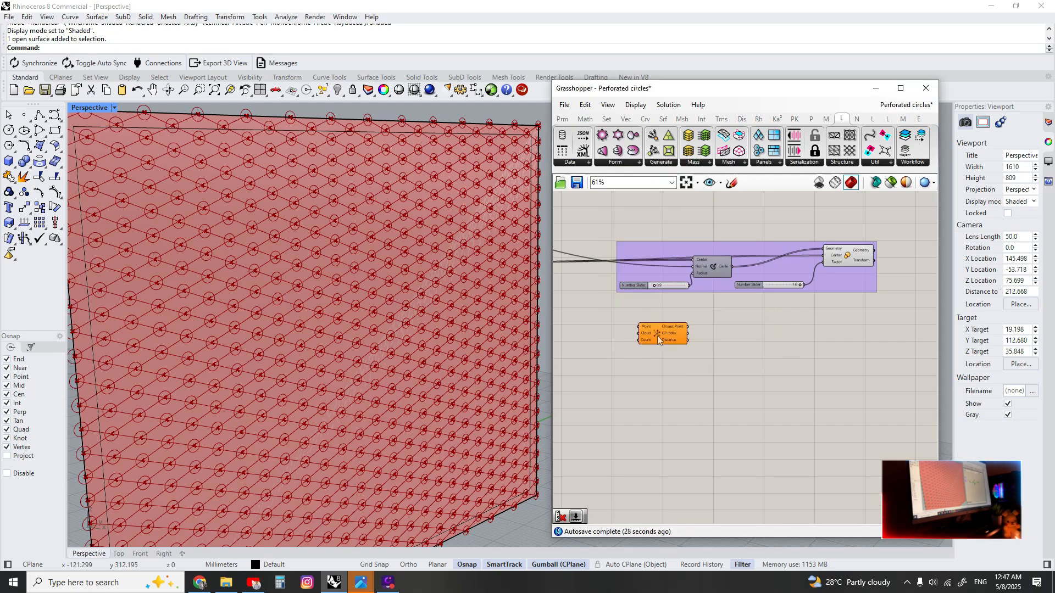
pyautogui.doubleClick(657, 335)
pyautogui.write('closest')
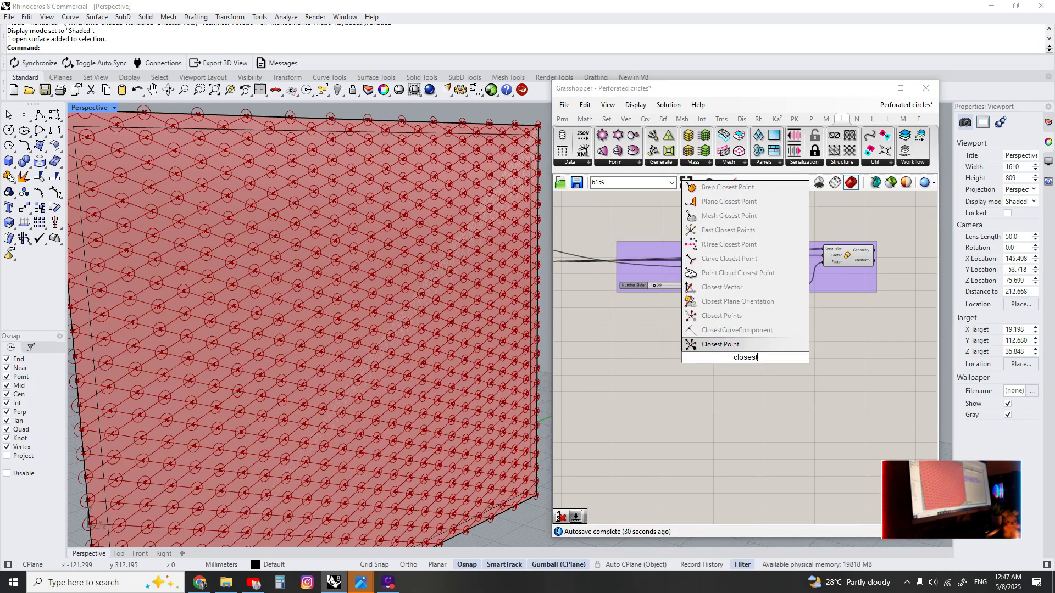
pyautogui.click(717, 344)
pyautogui.scroll(3, 739, 354)
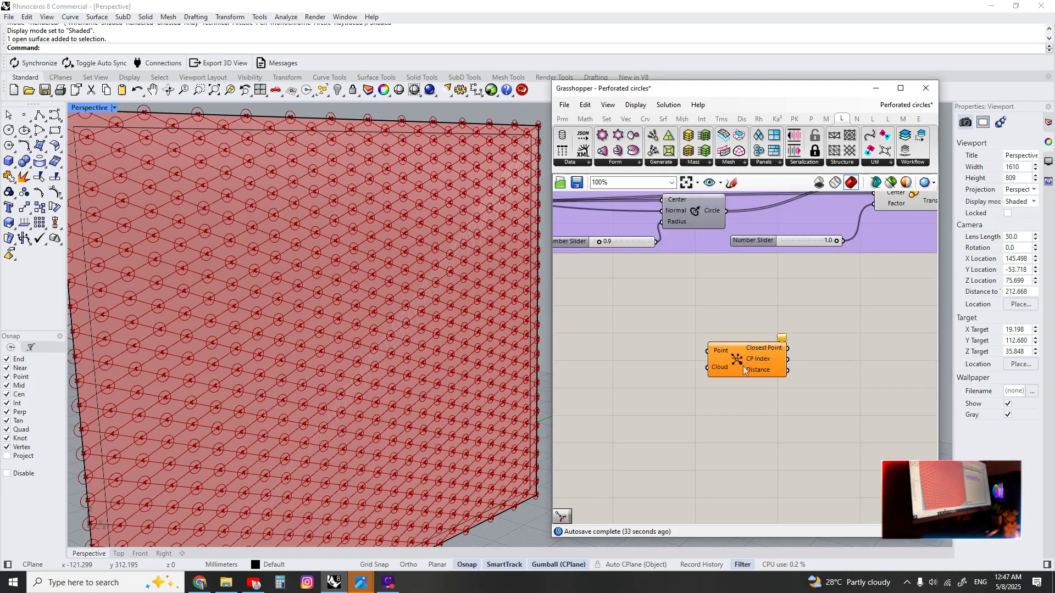
pyautogui.press('Delete')
# - Add a Curve Closest Point component and place it below and ahead of the circle group
pyautogui.doubleClick(744, 365)
pyautogui.write('curve close')
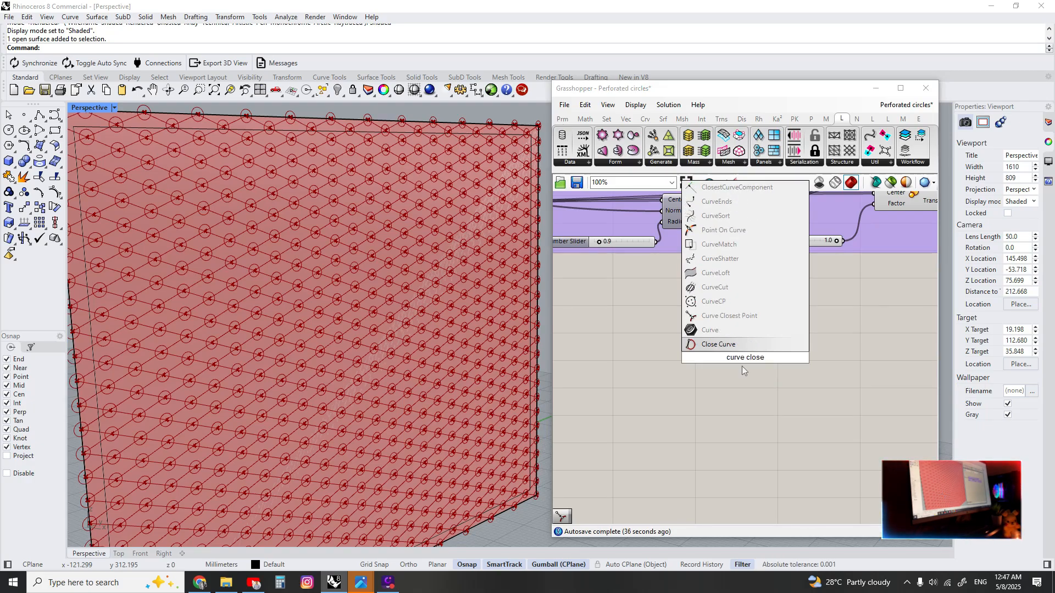
pyautogui.click(731, 316)
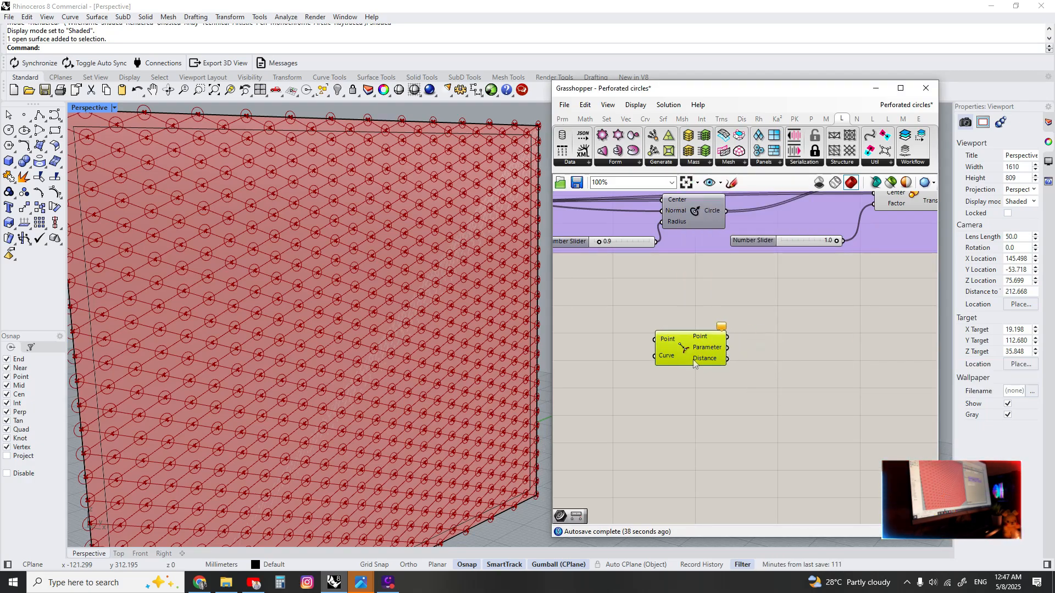
pyautogui.scroll(-3, 693, 359)
pyautogui.moveTo(779, 370); pyautogui.dragTo(663, 334)
# - Connect the Structure Nodes output to the Point input of the Curve Closest Point component
pyautogui.scroll(2, 615, 302)
pyautogui.moveTo(607, 298); pyautogui.dragTo(632, 302, button='right')
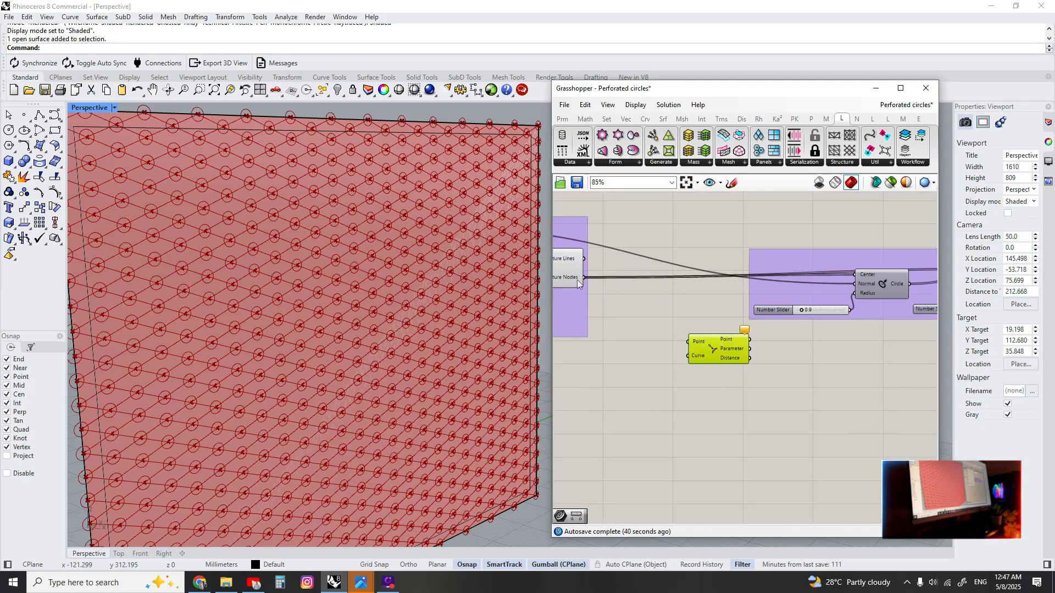
pyautogui.moveTo(582, 279); pyautogui.dragTo(687, 343)
pyautogui.moveTo(731, 383); pyautogui.dragTo(650, 354, button='right')
pyautogui.click(649, 353)
pyautogui.moveTo(648, 328); pyautogui.dragTo(668, 345)
pyautogui.moveTo(726, 377); pyautogui.dragTo(685, 348, button='right')
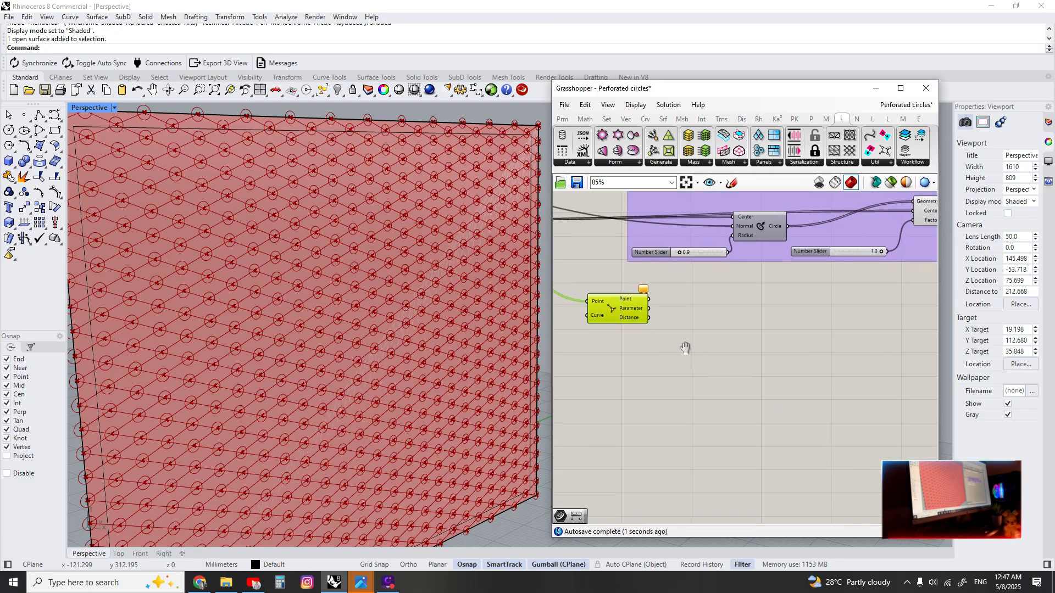
# - Move the vertical line in the model next to the panel's side edge and assign it as the Curve input of Curve Closest Point
pyautogui.moveTo(615, 322); pyautogui.dragTo(748, 333, button='right')
pyautogui.scroll(-8, 417, 380)
pyautogui.moveTo(416, 380); pyautogui.dragTo(402, 375, button='right')
pyautogui.click(411, 354)
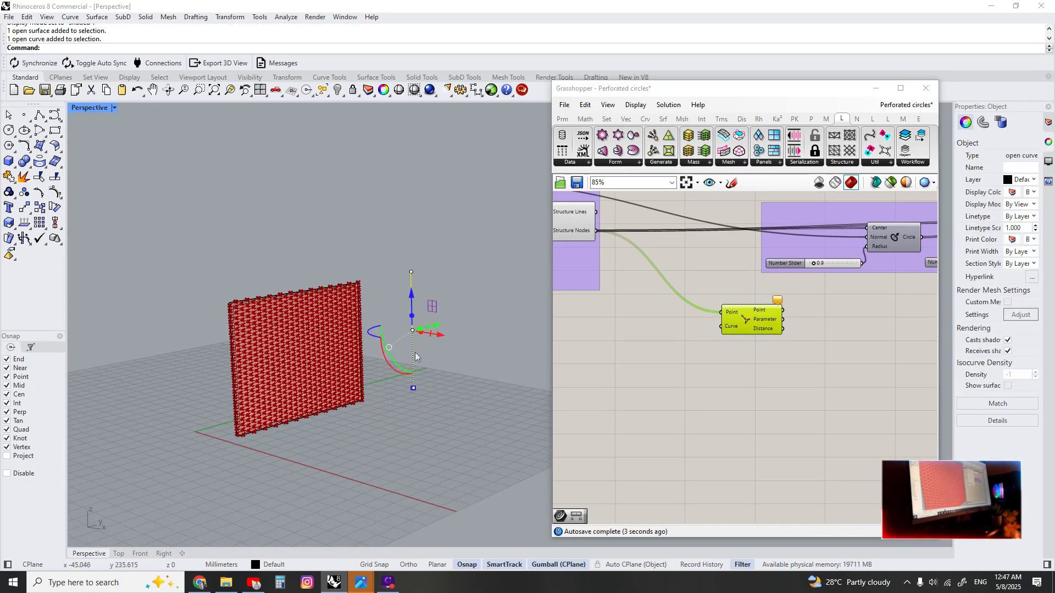
pyautogui.scroll(4, 413, 352)
pyautogui.moveTo(437, 311); pyautogui.dragTo(331, 342)
pyautogui.keyDown('shift'); pyautogui.moveTo(280, 378); pyautogui.dragTo(446, 350, button='right'); pyautogui.keyUp('shift')
pyautogui.scroll(2, 451, 347)
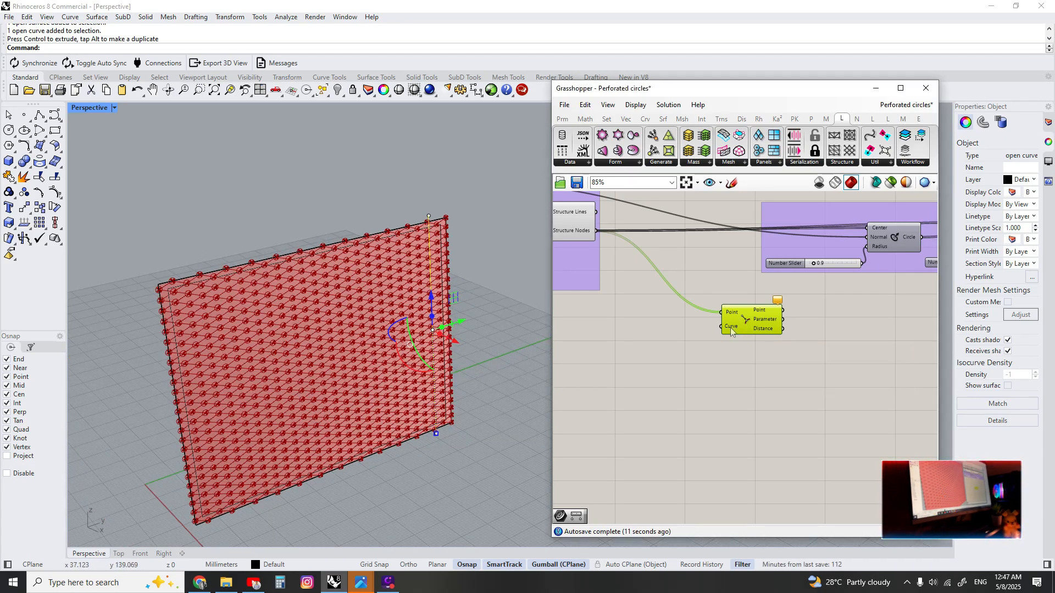
pyautogui.rightClick(730, 328)
pyautogui.click(739, 467)
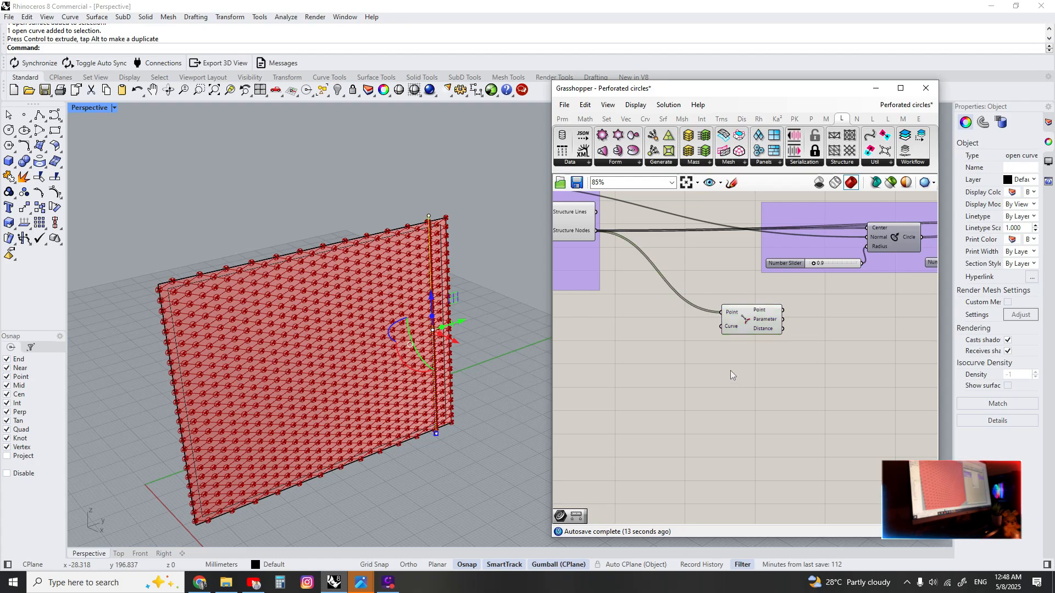
# - Add a Bounds component beside the Curve Closest Point component
pyautogui.moveTo(833, 350); pyautogui.dragTo(703, 333, button='right')
pyautogui.doubleClick(705, 338)
pyautogui.write('bound')
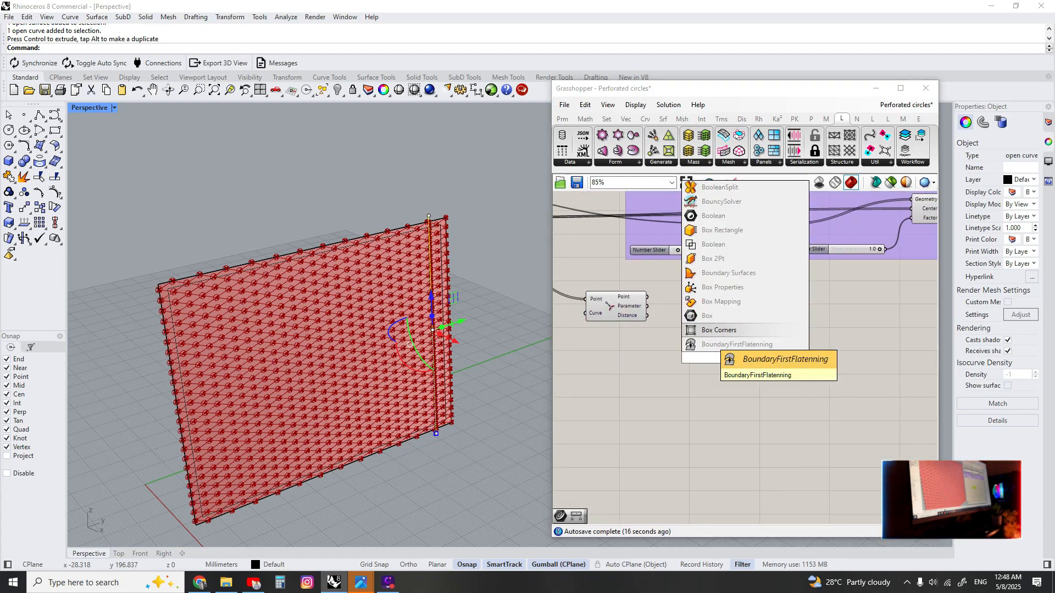
pyautogui.click(724, 347)
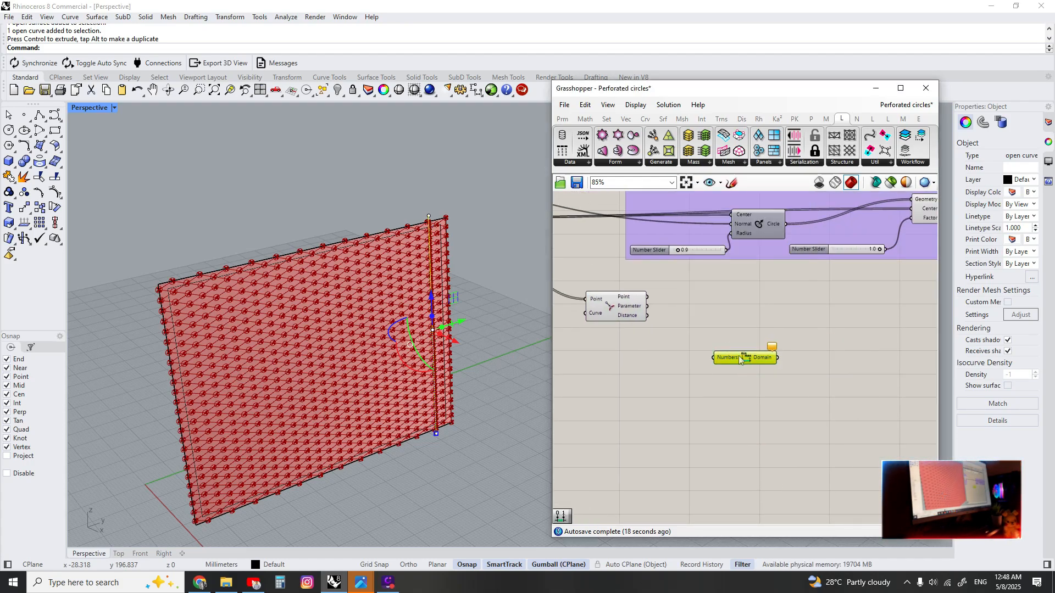
# - Add a Remap Numbers component and connect the Distance output of Curve Closest Point to its Value input
pyautogui.moveTo(837, 368); pyautogui.dragTo(769, 354, button='right')
pyautogui.doubleClick(770, 355)
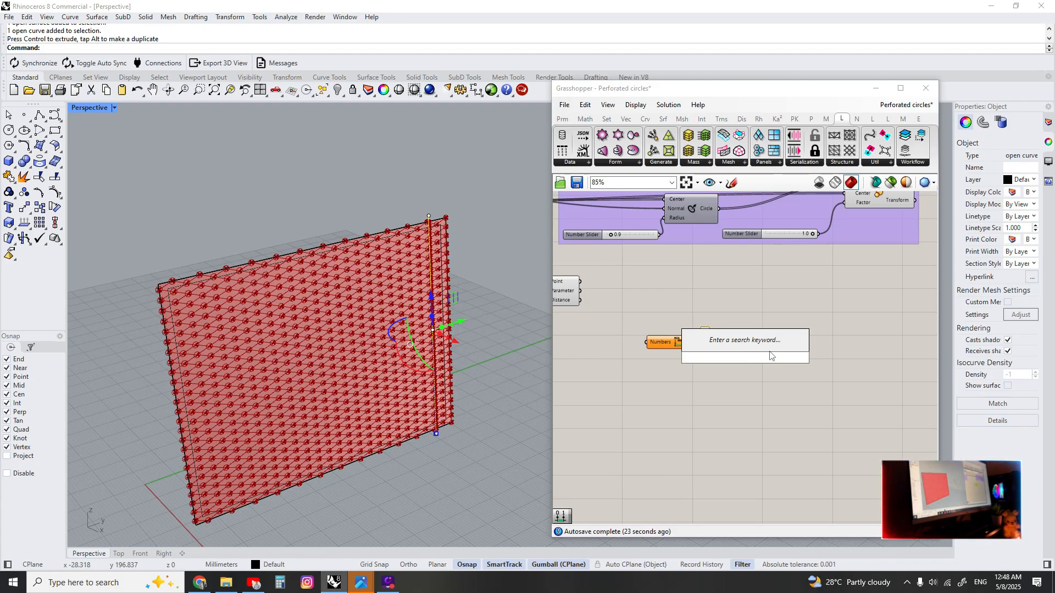
pyautogui.scroll(3, 731, 329)
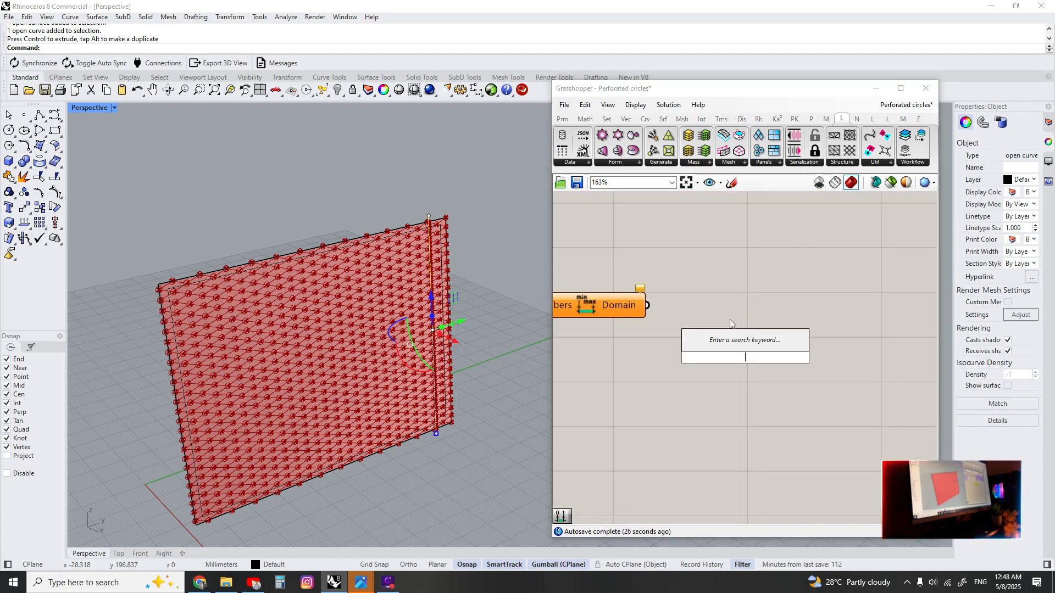
pyautogui.write('remap')
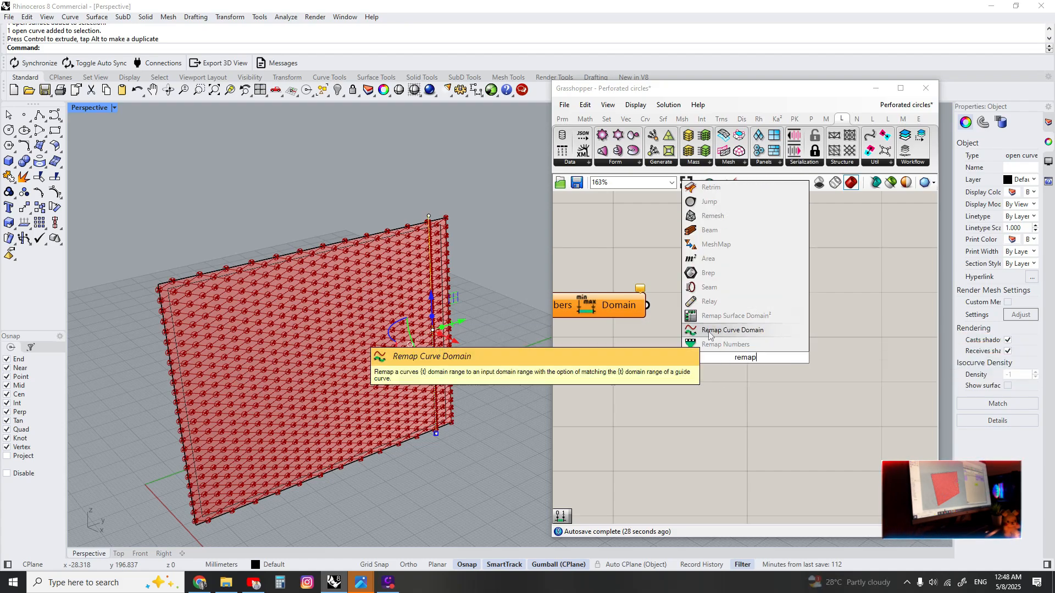
pyautogui.click(730, 350)
pyautogui.moveTo(731, 355); pyautogui.dragTo(854, 309)
# - Connect the Distance output to the Numbers input of Bounds and place Bounds between Curve Closest Point and Remap Numbers
pyautogui.scroll(-3, 790, 315)
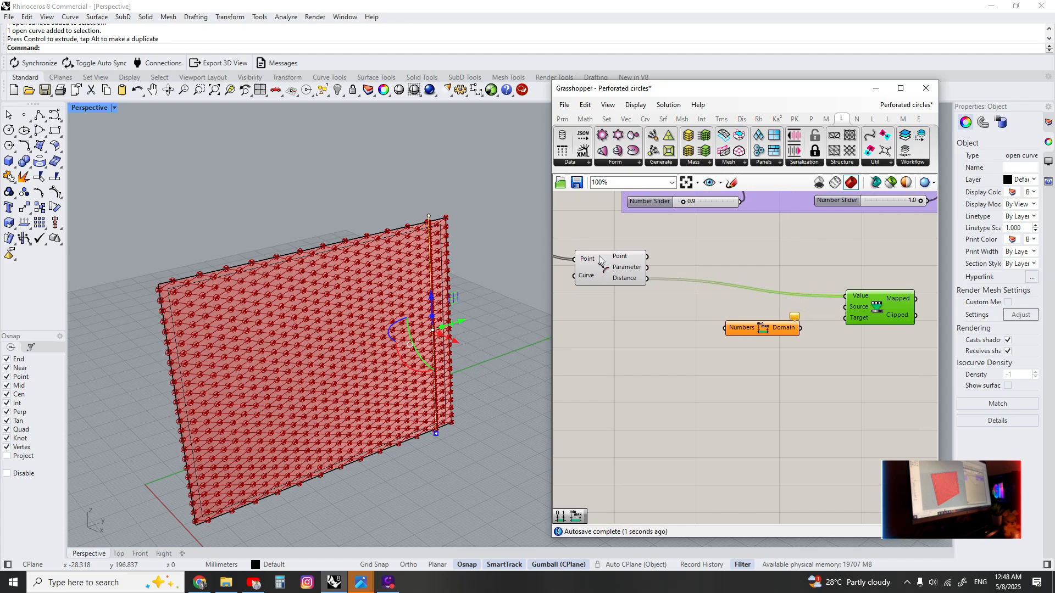
pyautogui.moveTo(760, 331); pyautogui.dragTo(705, 317)
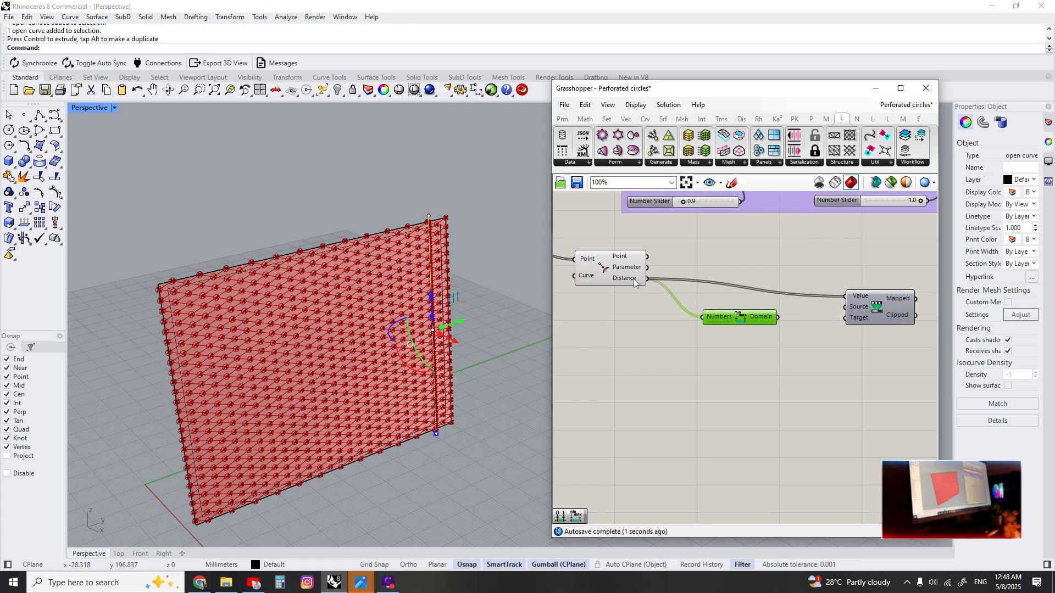
pyautogui.scroll(5, 709, 337)
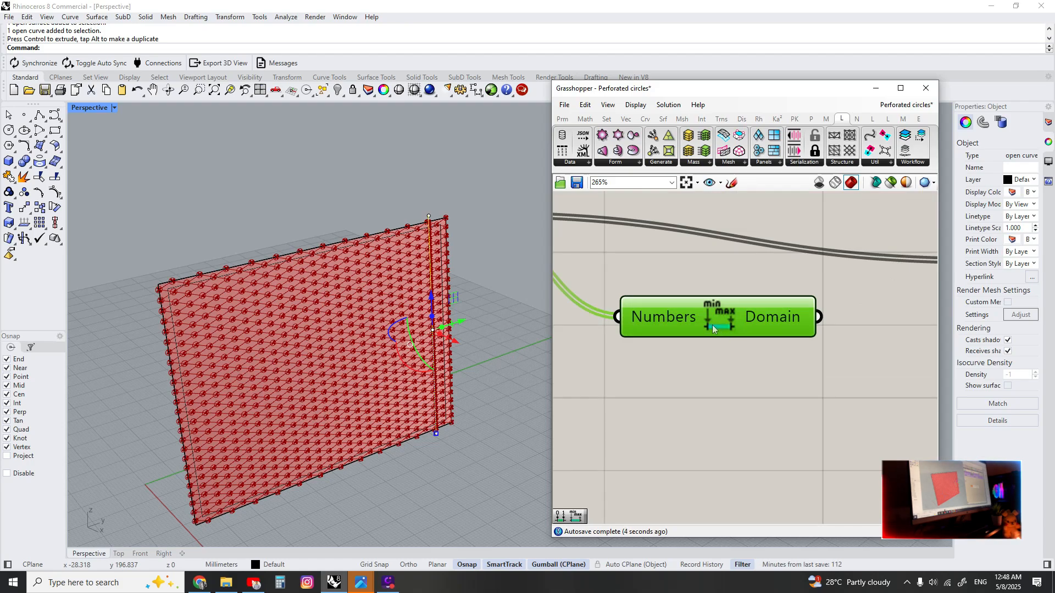
# - Connect the Domain output of Bounds to the Source input of Remap Numbers and a new Construct Domain component to its Target input
pyautogui.scroll(-3, 713, 328)
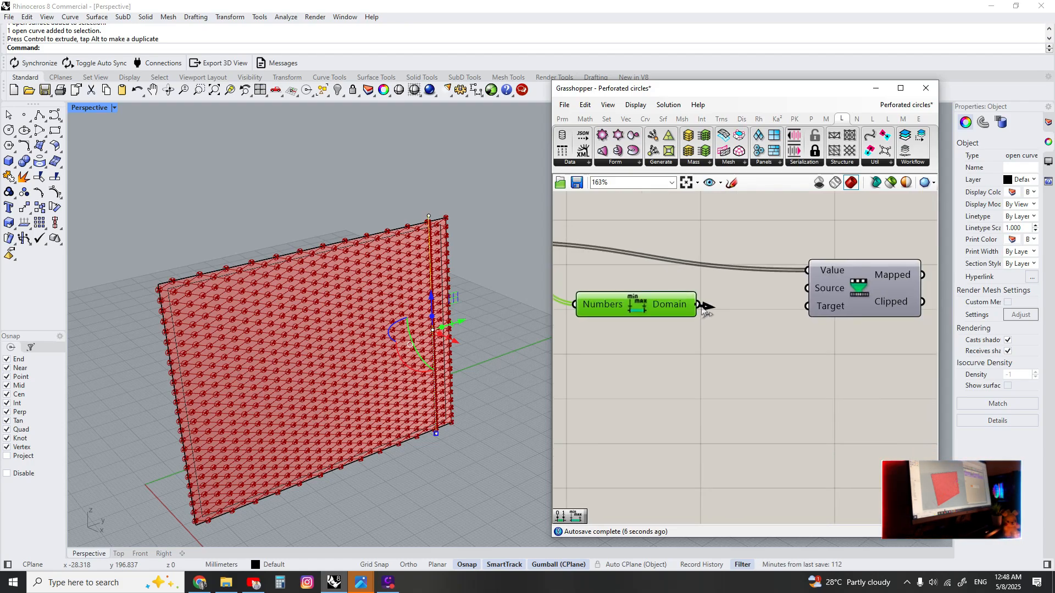
pyautogui.scroll(-3, 805, 294)
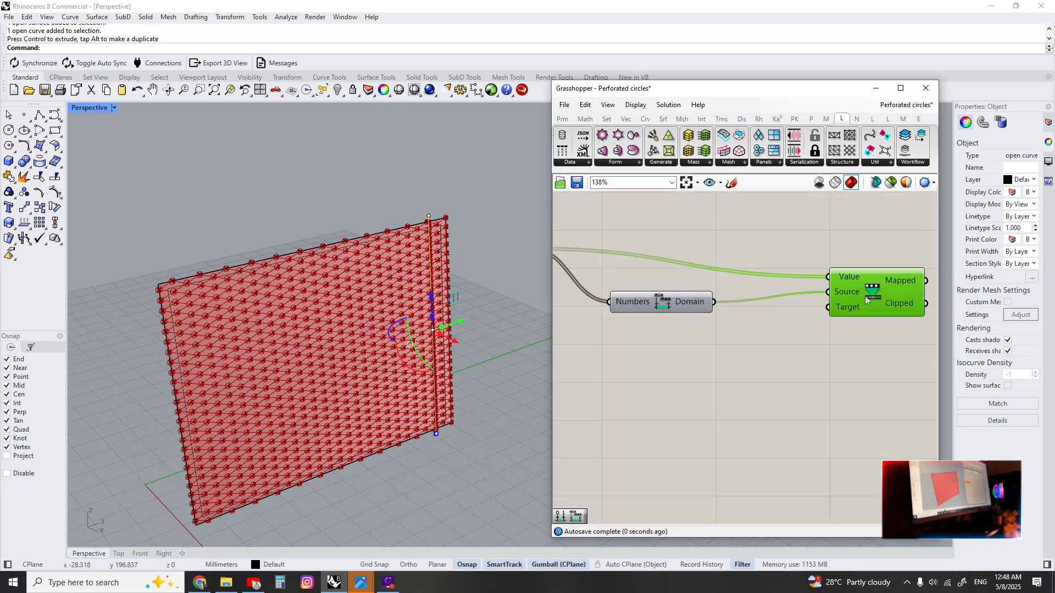
pyautogui.doubleClick(698, 339)
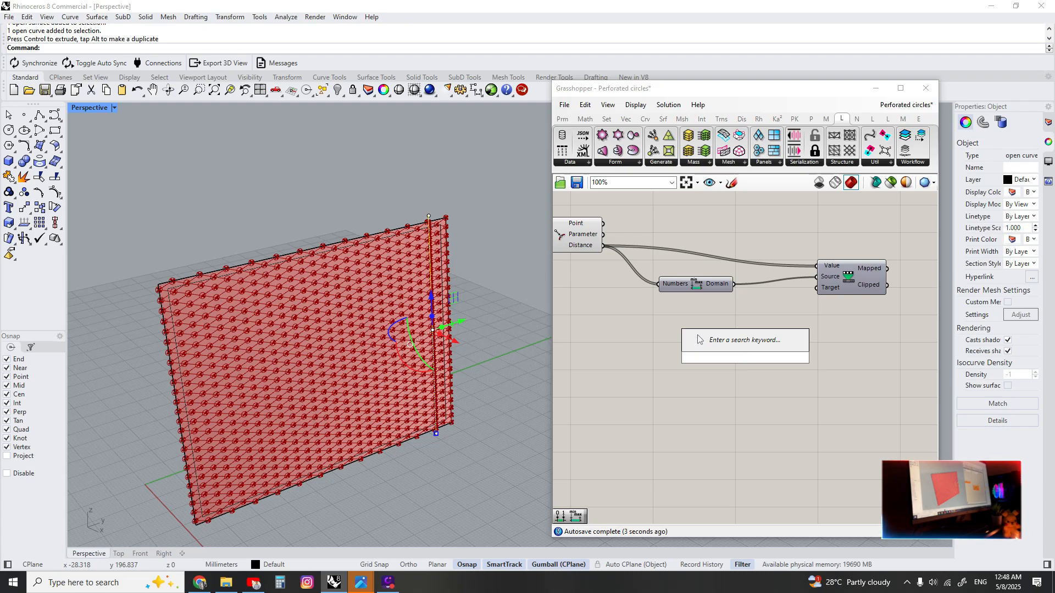
pyautogui.write('construct do')
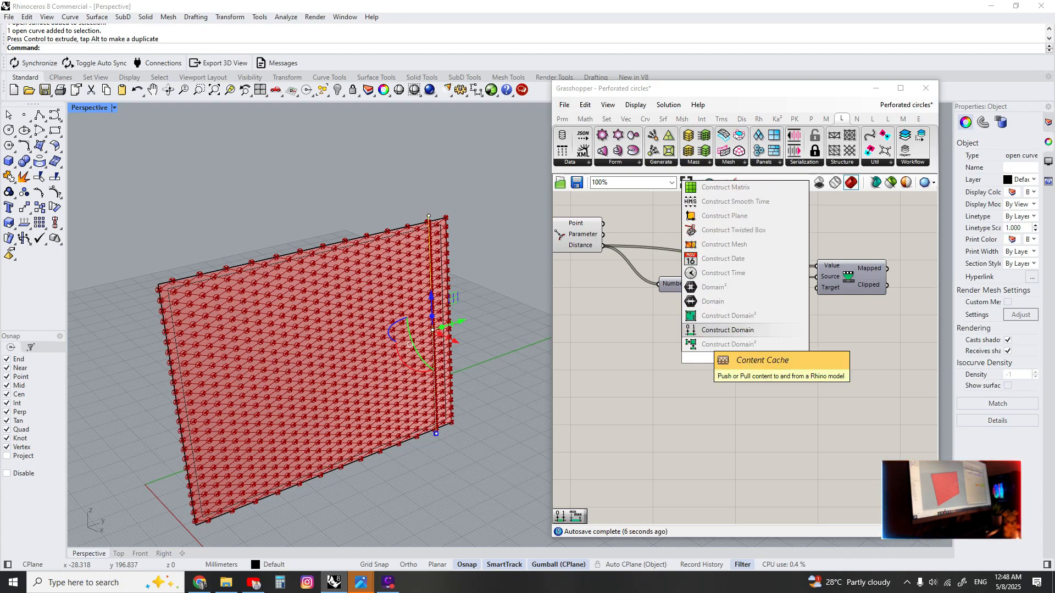
pyautogui.press('Return')
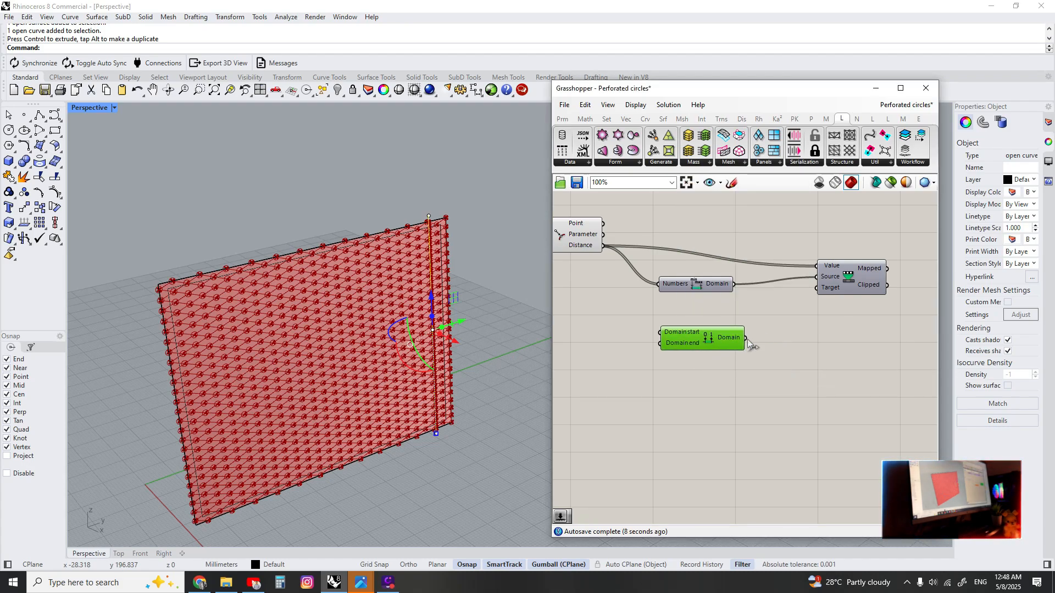
pyautogui.moveTo(747, 339); pyautogui.dragTo(814, 286)
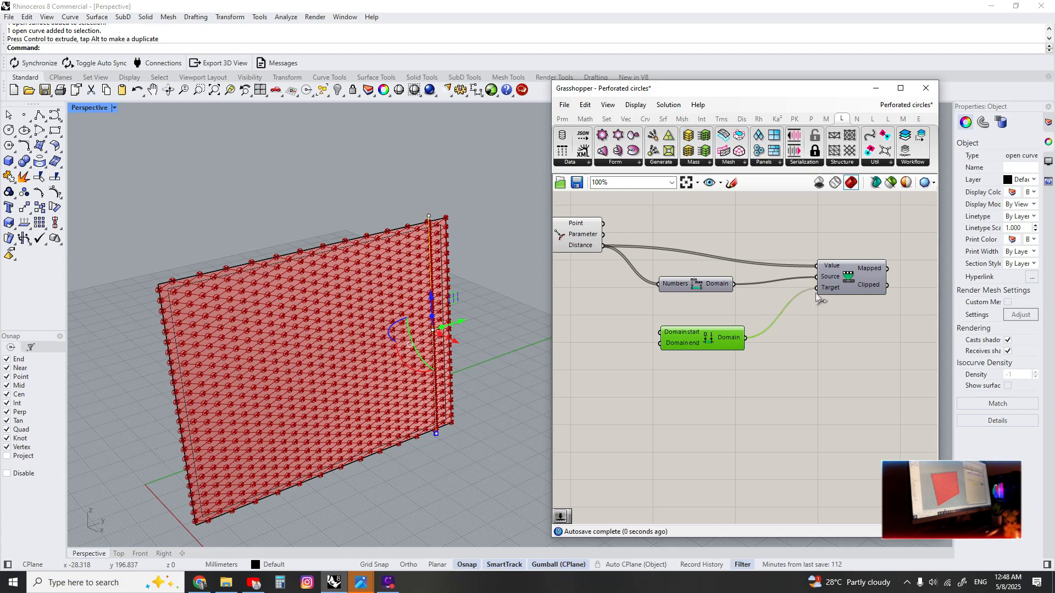
# - Reposition the Scale component outward and the Circle component upward to space out the wiring in the circle group
pyautogui.moveTo(704, 336); pyautogui.dragTo(751, 353, button='right')
pyautogui.scroll(-3, 750, 353)
pyautogui.scroll(3, 927, 269)
pyautogui.moveTo(906, 220); pyautogui.dragTo(859, 279, button='right')
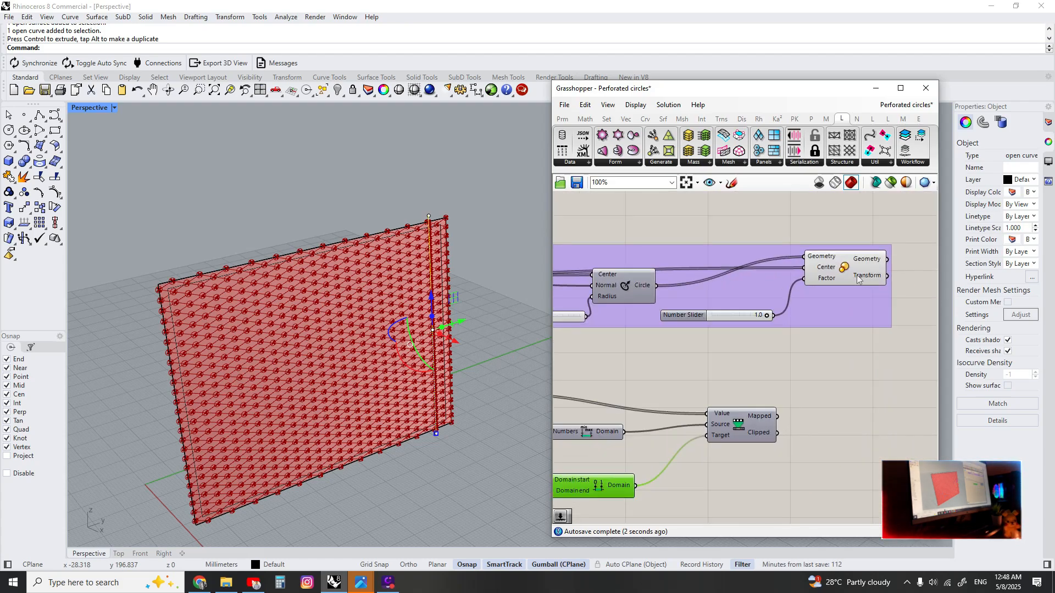
pyautogui.moveTo(859, 279)
pyautogui.mouseDown()
pyautogui.moveTo(868, 286)
pyautogui.moveTo(876, 270)
pyautogui.mouseUp()
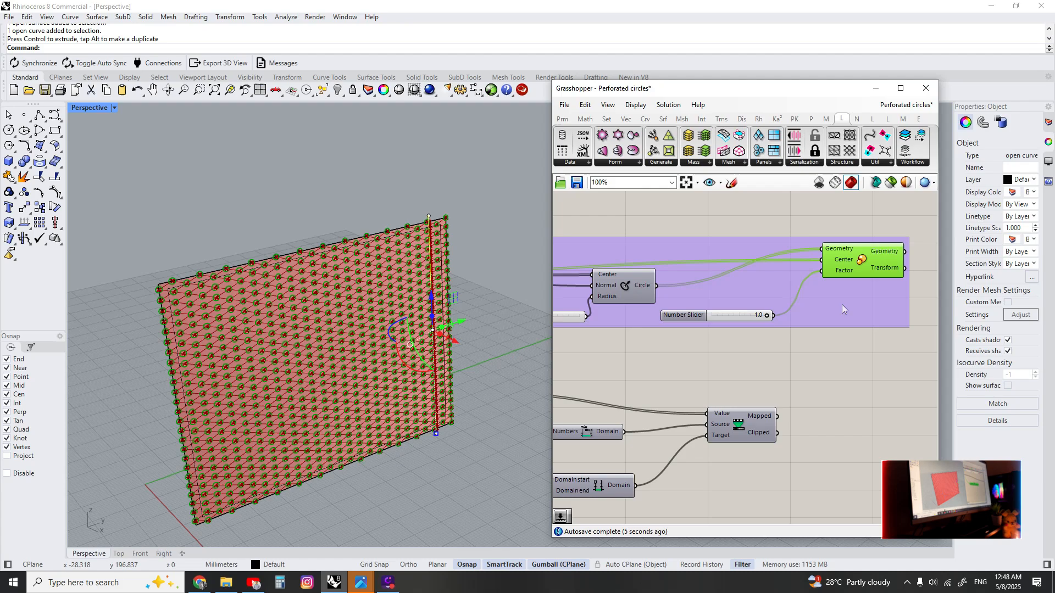
pyautogui.moveTo(843, 308); pyautogui.dragTo(811, 306, button='right')
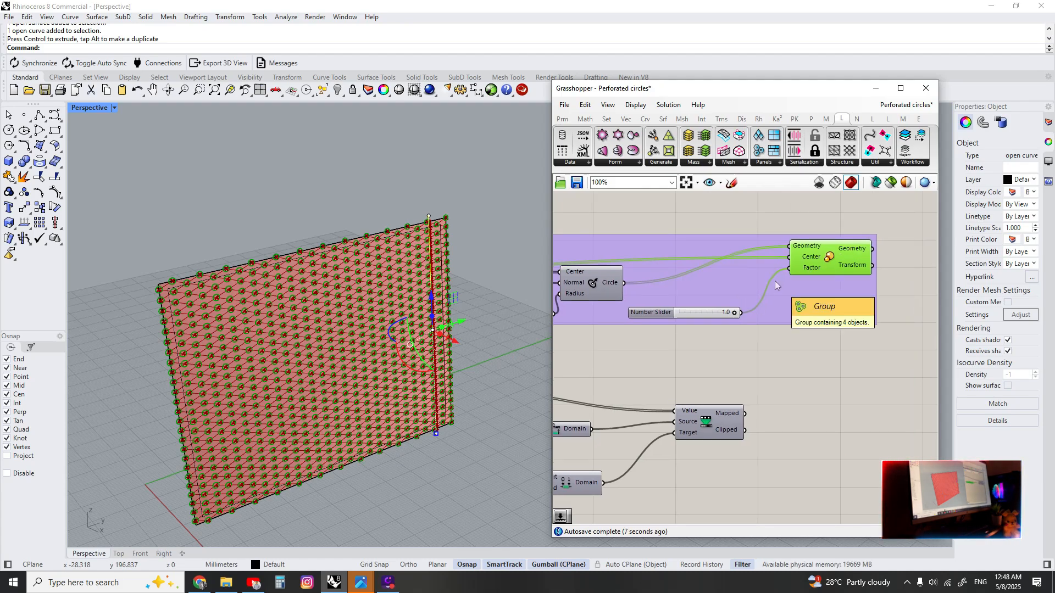
pyautogui.scroll(2, 820, 266)
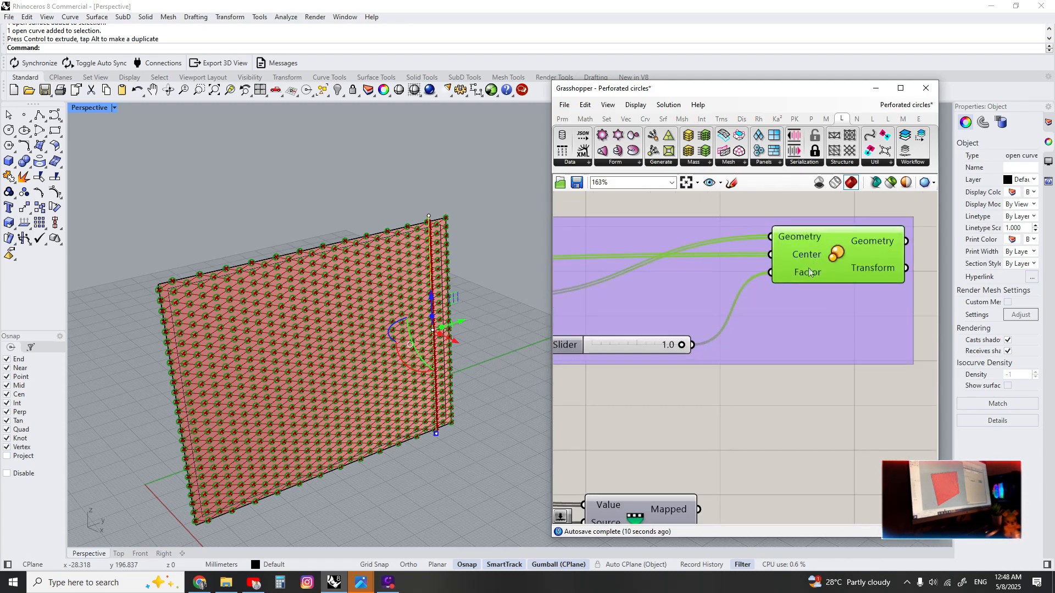
pyautogui.scroll(-2, 758, 312)
pyautogui.moveTo(642, 348); pyautogui.dragTo(757, 323, button='right')
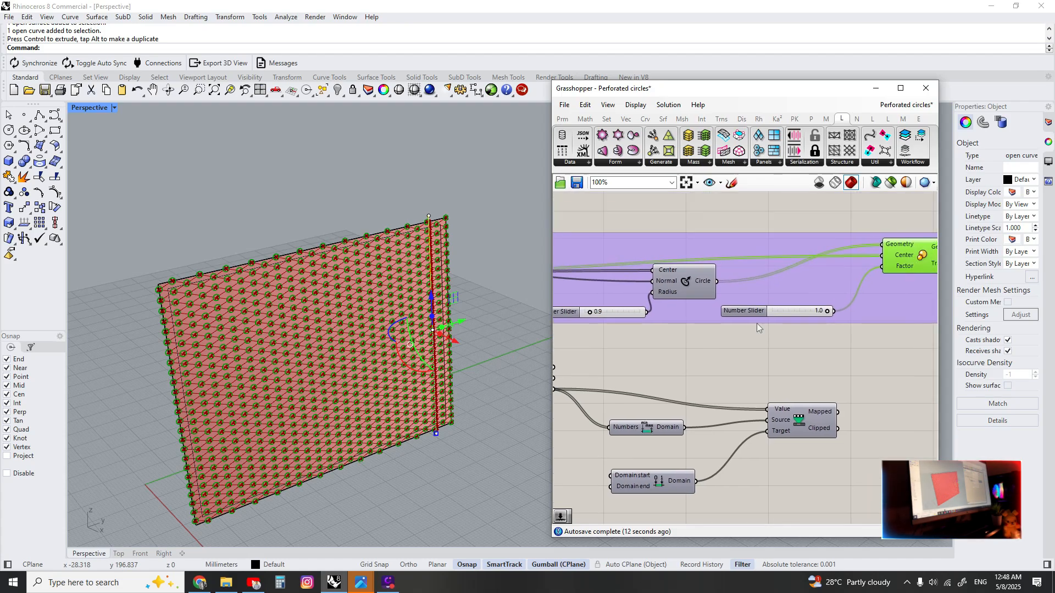
pyautogui.click(696, 276)
pyautogui.moveTo(696, 277); pyautogui.dragTo(698, 237)
pyautogui.scroll(1, 699, 238)
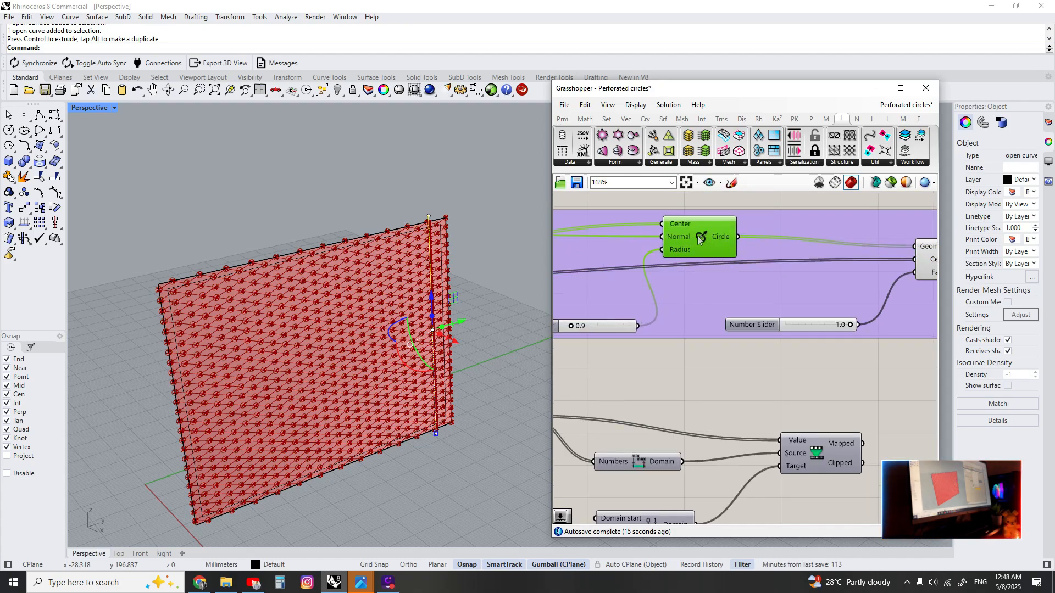
# - Try a value of 0.5 on the number slider feeding the Factor input of the Scale component
pyautogui.scroll(-1, 715, 345)
pyautogui.moveTo(828, 331); pyautogui.dragTo(780, 329, button='right')
pyautogui.scroll(4, 780, 330)
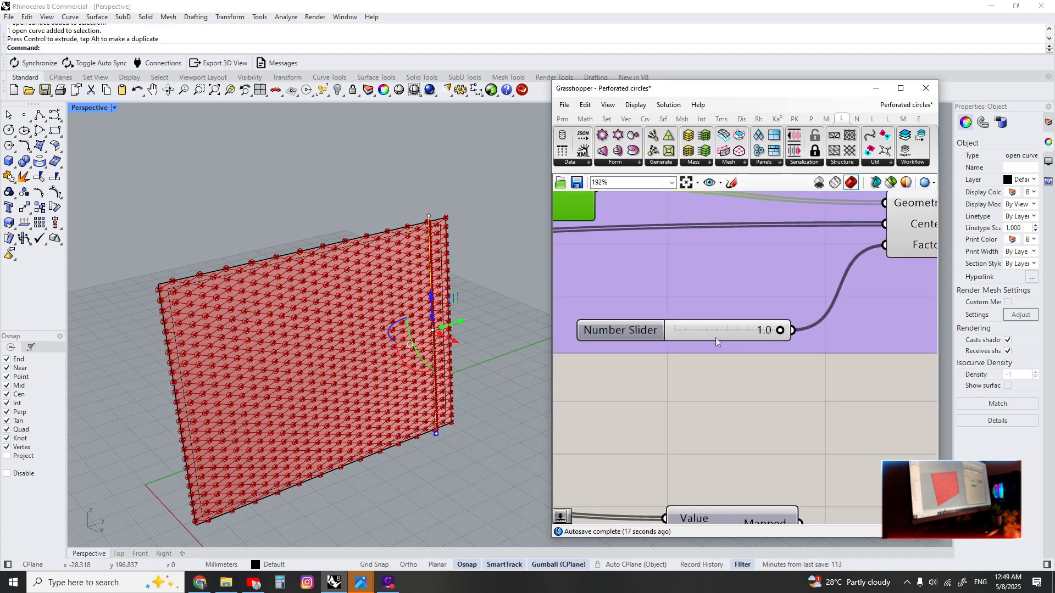
pyautogui.scroll(-2, 678, 348)
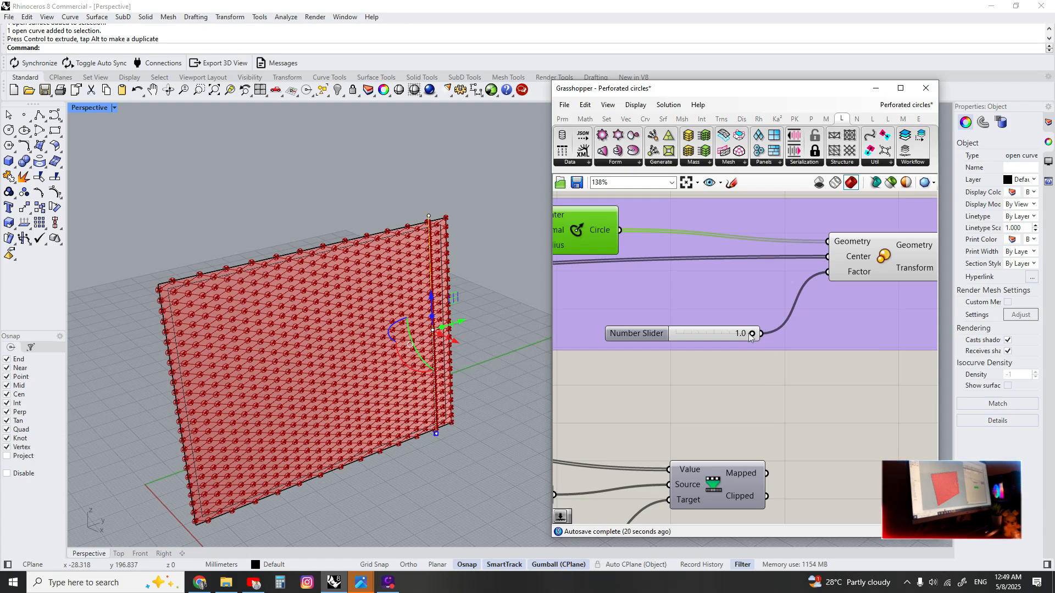
pyautogui.moveTo(745, 334)
pyautogui.mouseDown()
pyautogui.moveTo(722, 337)
pyautogui.moveTo(752, 334)
pyautogui.mouseUp()
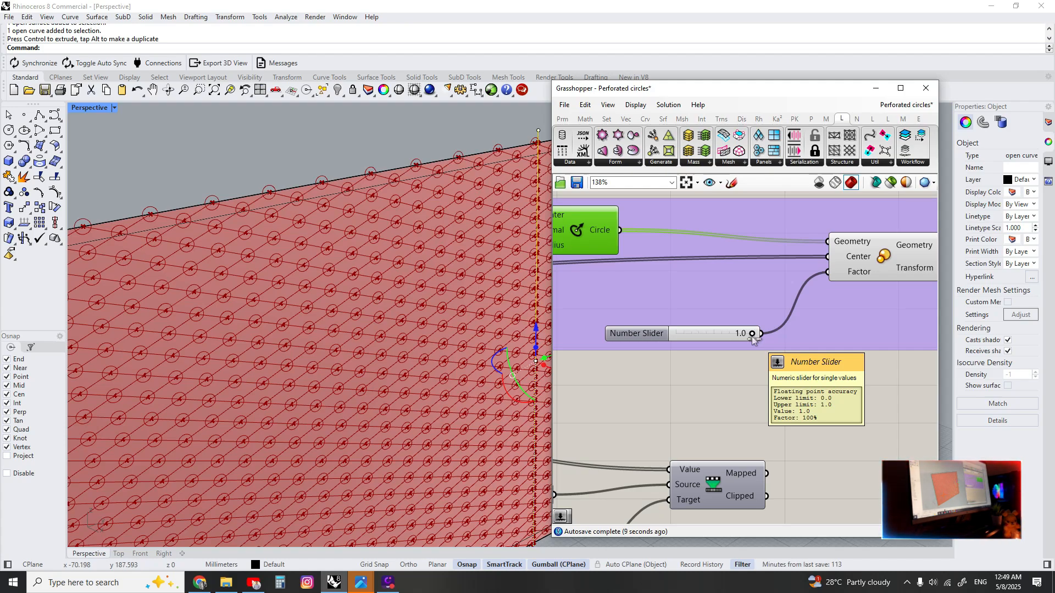
pyautogui.moveTo(753, 340); pyautogui.dragTo(929, 363, button='right')
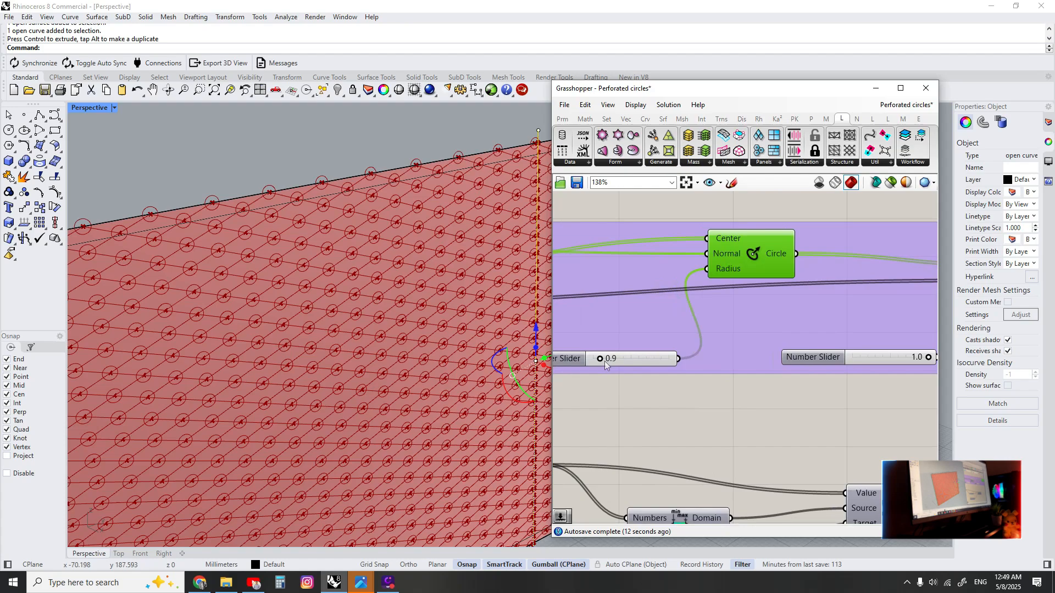
pyautogui.click(647, 332)
pyautogui.moveTo(646, 332); pyautogui.dragTo(537, 317, button='right')
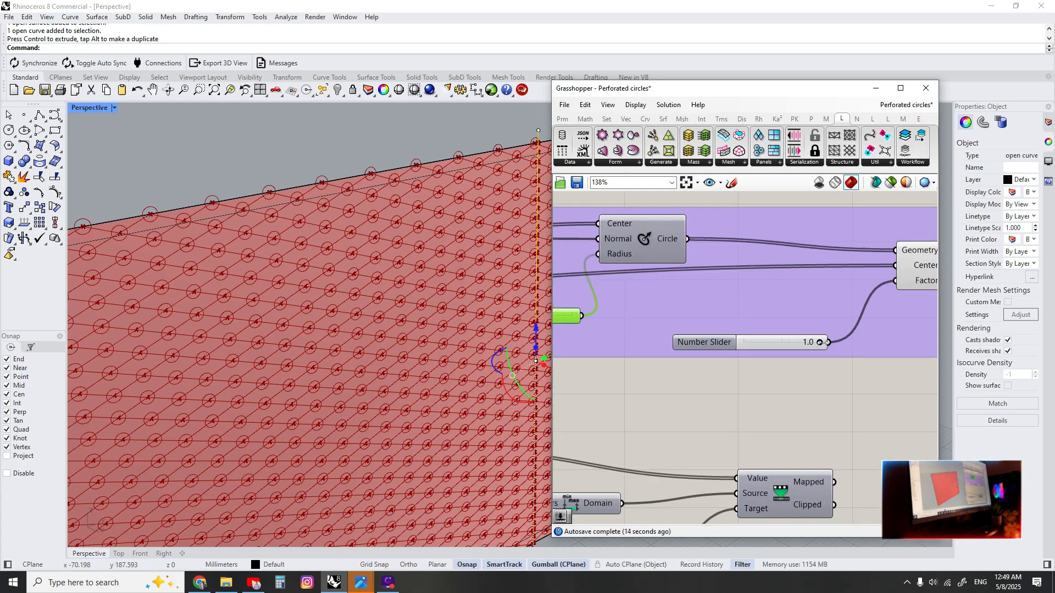
pyautogui.moveTo(819, 342); pyautogui.dragTo(784, 346)
# - Set the number slider feeding the Radius input of the Circle component to 2.3
pyautogui.moveTo(692, 343); pyautogui.dragTo(827, 346, button='right')
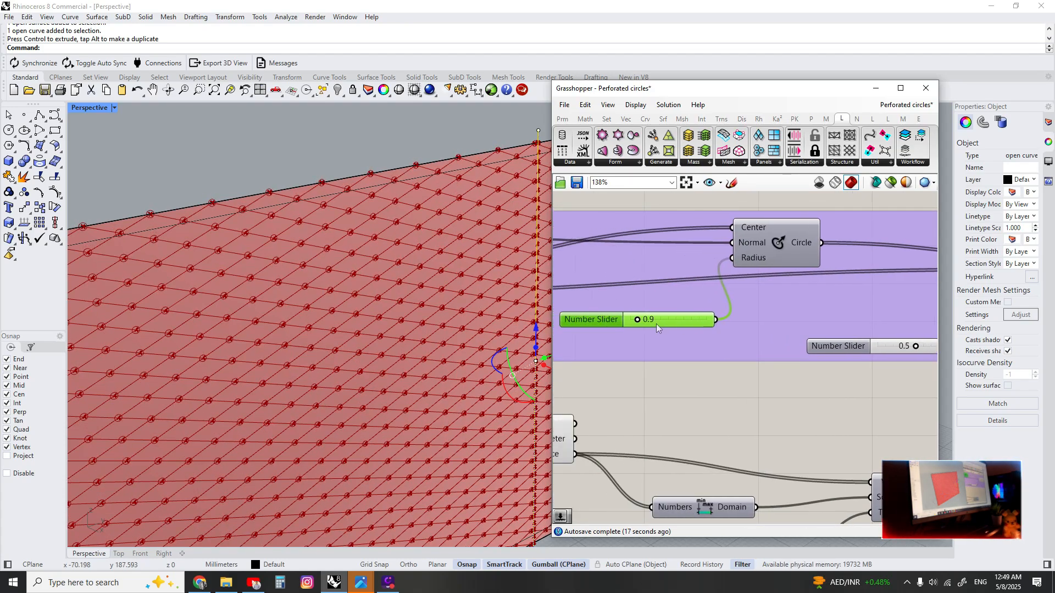
pyautogui.moveTo(636, 320)
pyautogui.mouseDown()
pyautogui.moveTo(667, 321)
pyautogui.moveTo(648, 323)
pyautogui.mouseUp()
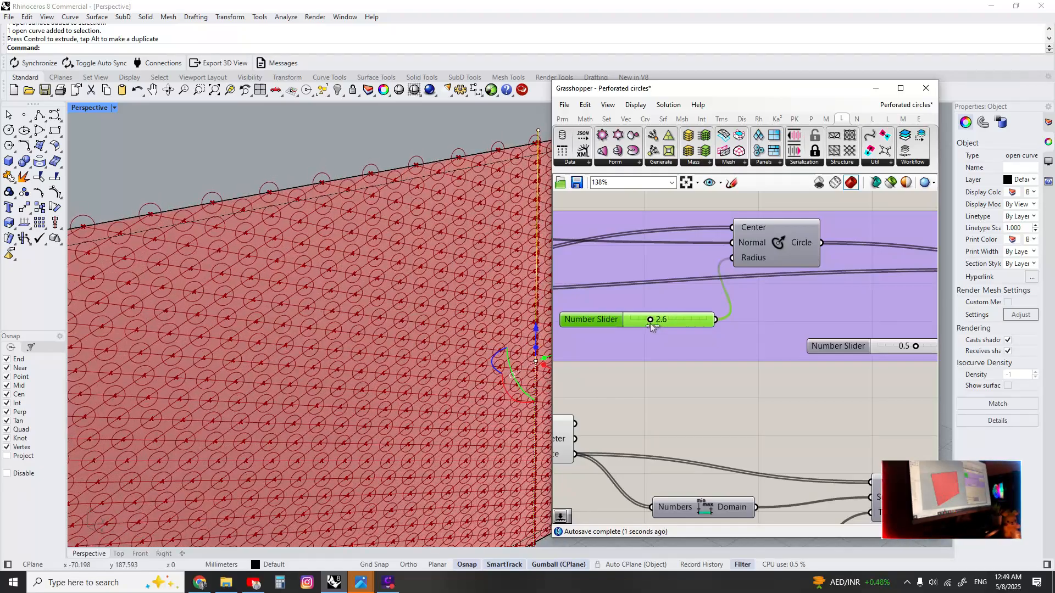
pyautogui.scroll(-3, 646, 323)
pyautogui.scroll(-1, 647, 323)
pyautogui.moveTo(788, 373); pyautogui.dragTo(749, 309, button='right')
pyautogui.scroll(2, 742, 291)
pyautogui.moveTo(610, 396); pyautogui.dragTo(770, 348, button='right')
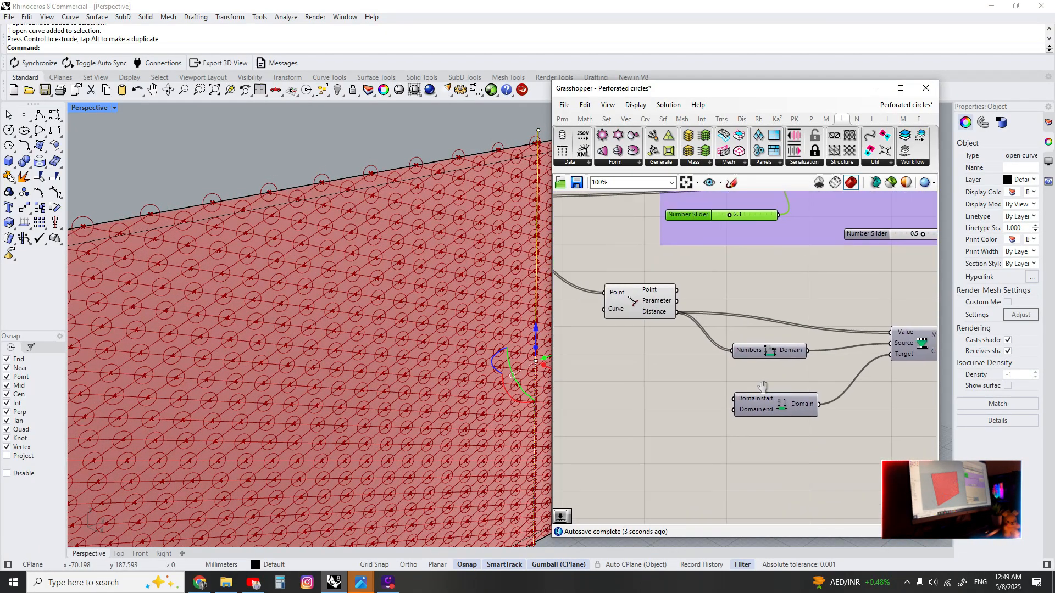
pyautogui.scroll(2, 758, 405)
pyautogui.doubleClick(634, 378)
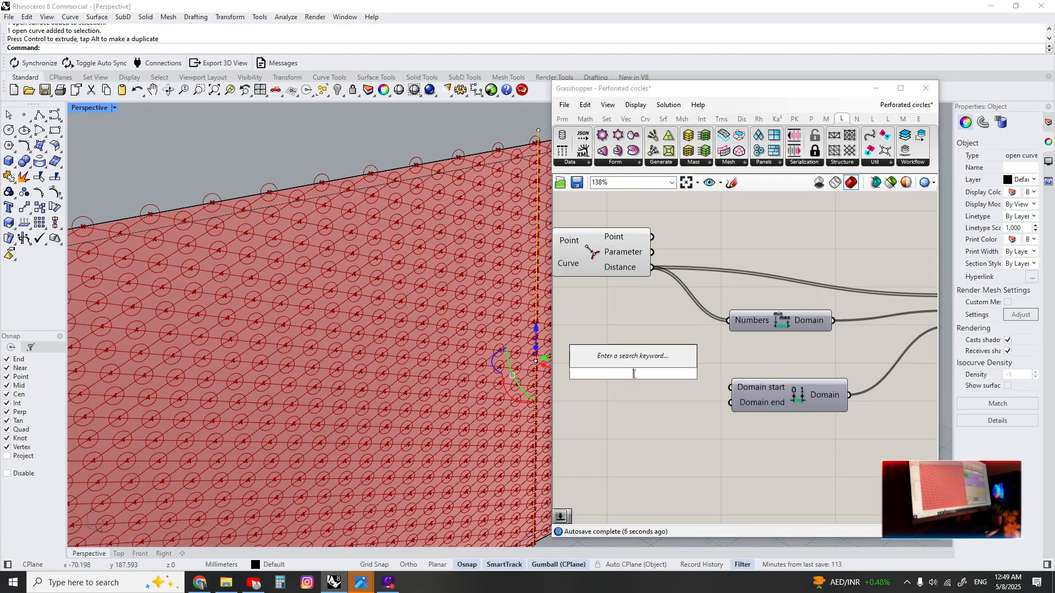
pyautogui.write('0.1')
pyautogui.press('Return')
pyautogui.click(647, 374)
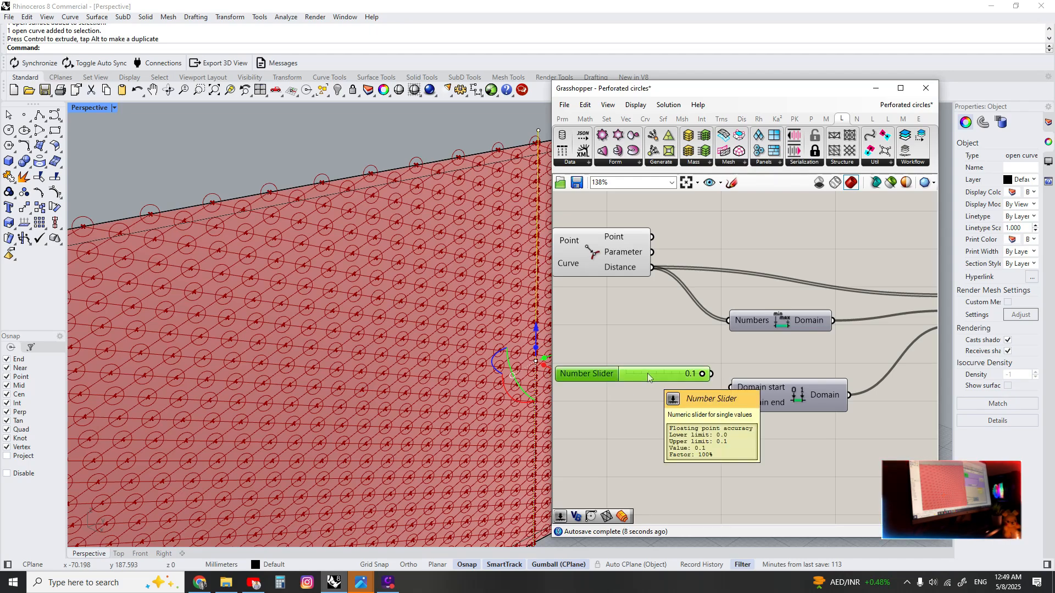
pyautogui.press('Delete')
# - Add a 0.9 number slider and a copy, connecting them to Construct Domain with 0.2 for Domain start and 0.9 for Domain end
pyautogui.doubleClick(648, 374)
pyautogui.write('.9')
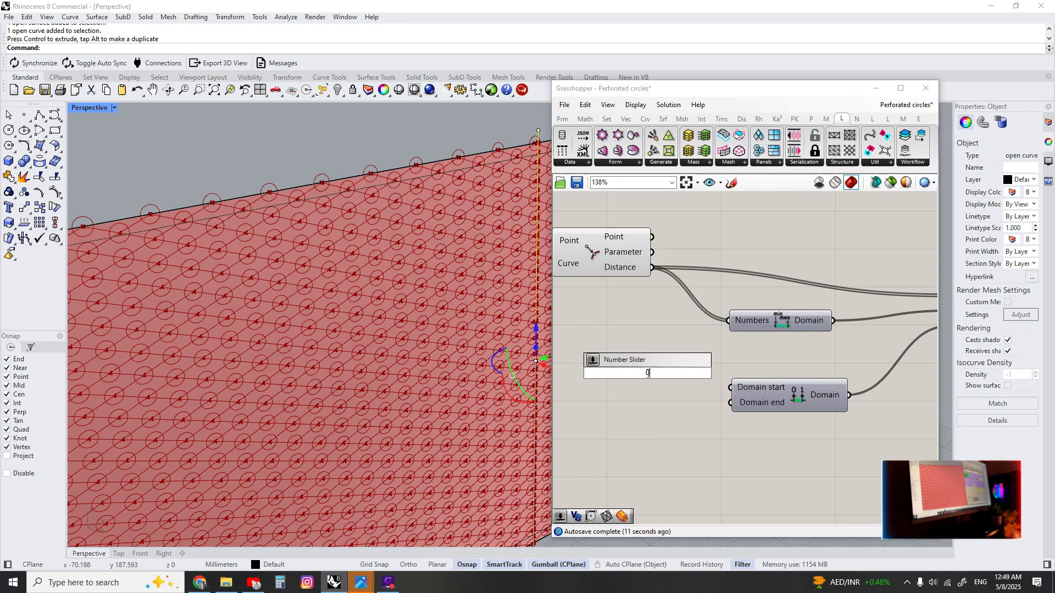
pyautogui.press('Return')
pyautogui.click(626, 364)
pyautogui.hotkey('ctrl', 'c')
pyautogui.hotkey('ctrl', 'v')
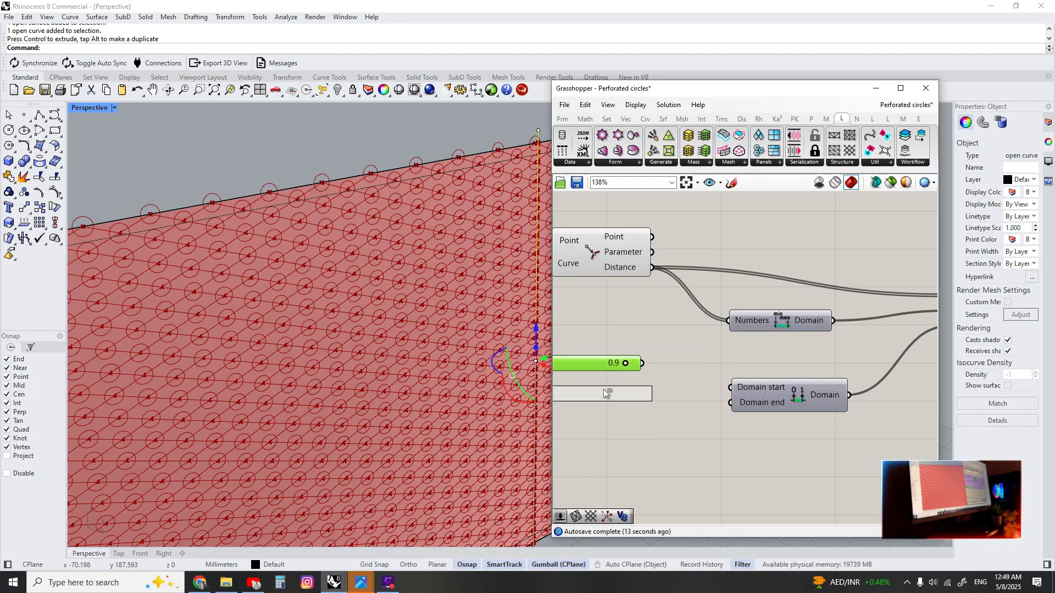
pyautogui.moveTo(655, 398); pyautogui.dragTo(731, 403)
pyautogui.moveTo(631, 375); pyautogui.dragTo(709, 379, button='right')
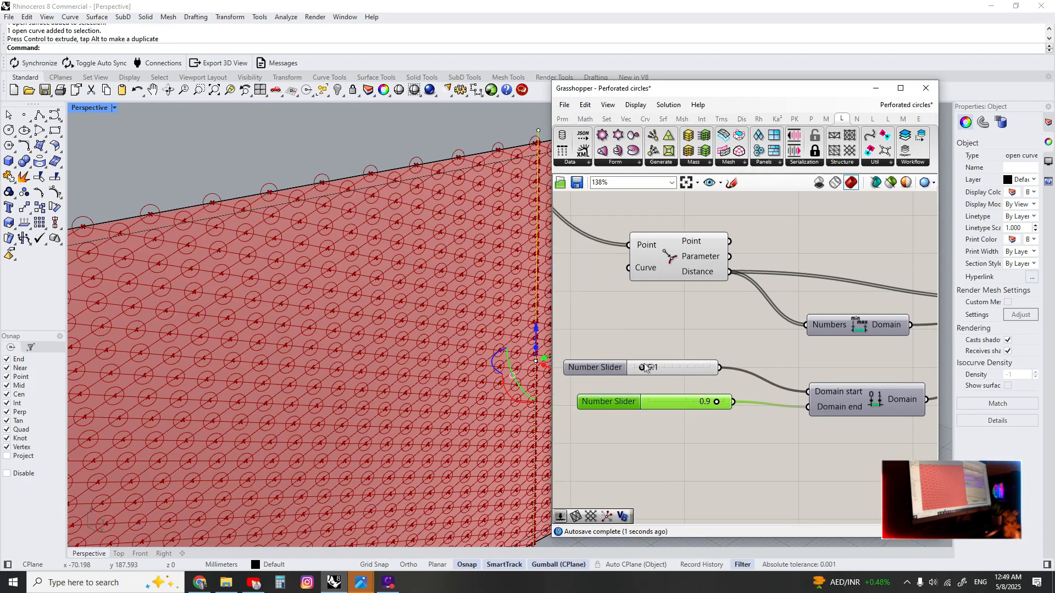
# - Connect the Mapped output of Remap Numbers to the Factor input of the Scale component, replacing the number slider
pyautogui.scroll(-4, 730, 376)
pyautogui.moveTo(739, 395); pyautogui.dragTo(560, 429, button='right')
pyautogui.scroll(3, 662, 423)
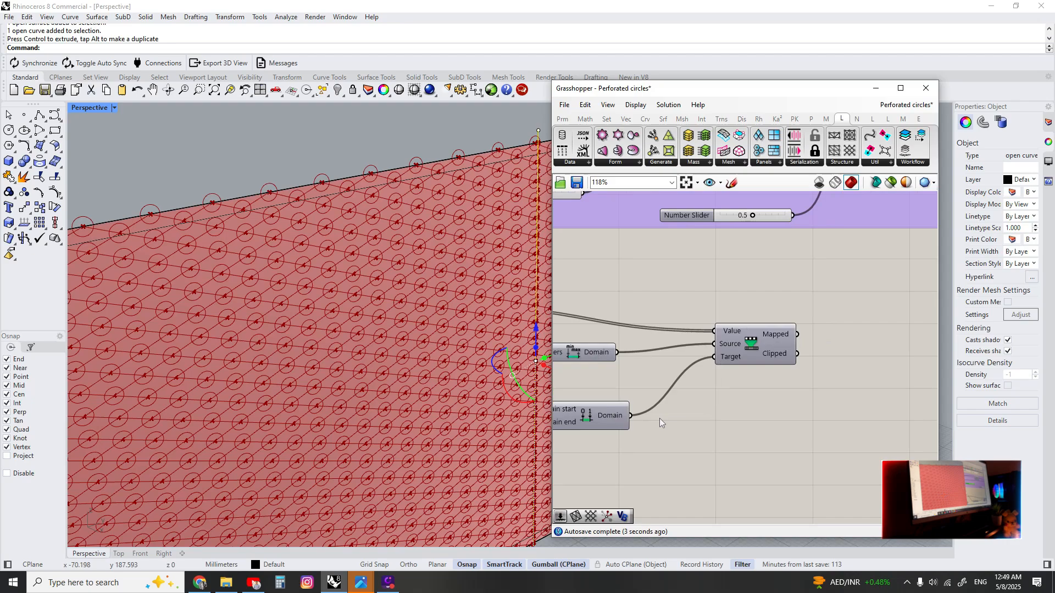
pyautogui.moveTo(783, 333); pyautogui.dragTo(708, 404, button='right')
pyautogui.click(726, 379)
pyautogui.moveTo(720, 407); pyautogui.dragTo(772, 240)
# - Shift the vertical attractor line in the model near the panel's side edge to test the circle size gradation
pyautogui.scroll(-6, 439, 302)
pyautogui.moveTo(439, 302); pyautogui.dragTo(537, 289, button='right')
pyautogui.scroll(2, 451, 319)
pyautogui.moveTo(537, 289)
pyautogui.mouseDown()
pyautogui.moveTo(302, 339)
pyautogui.moveTo(429, 288)
pyautogui.moveTo(497, 301)
pyautogui.moveTo(541, 294)
pyautogui.mouseUp()
pyautogui.keyDown('shift'); pyautogui.moveTo(465, 331); pyautogui.dragTo(437, 366, button='right'); pyautogui.keyUp('shift')
pyautogui.scroll(-3, 675, 369)
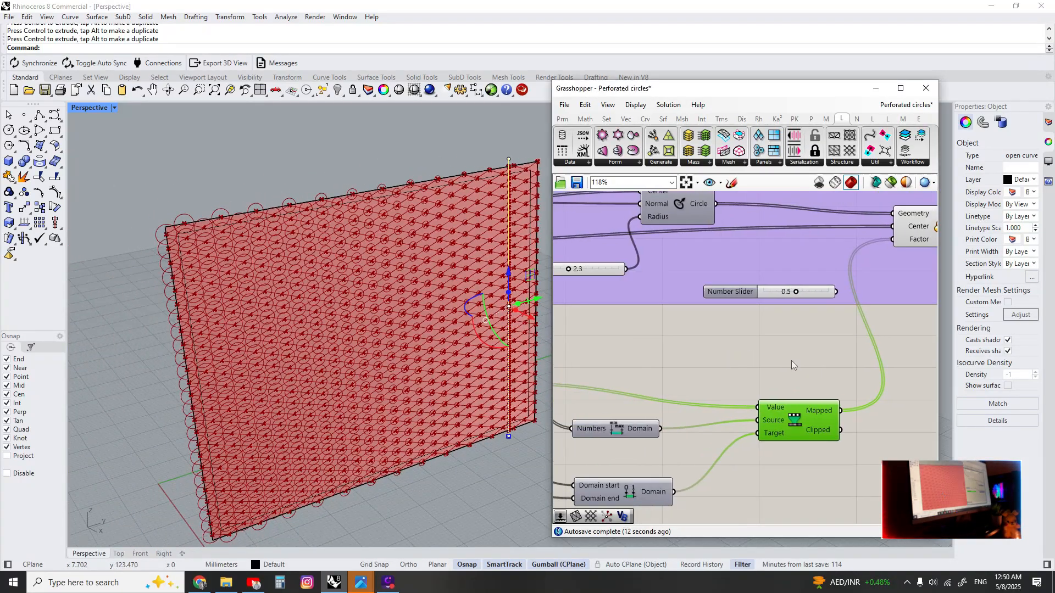
# - Delete the disconnected 0.5 number slider from the circle group
pyautogui.click(731, 301)
pyautogui.press('Delete')
# - Group the Curve Closest Point, Bounds, Construct Domain and Remap Numbers components with their sliders, and move the group away from the circle group
pyautogui.moveTo(642, 360); pyautogui.dragTo(742, 326, button='right')
pyautogui.scroll(3, 637, 411)
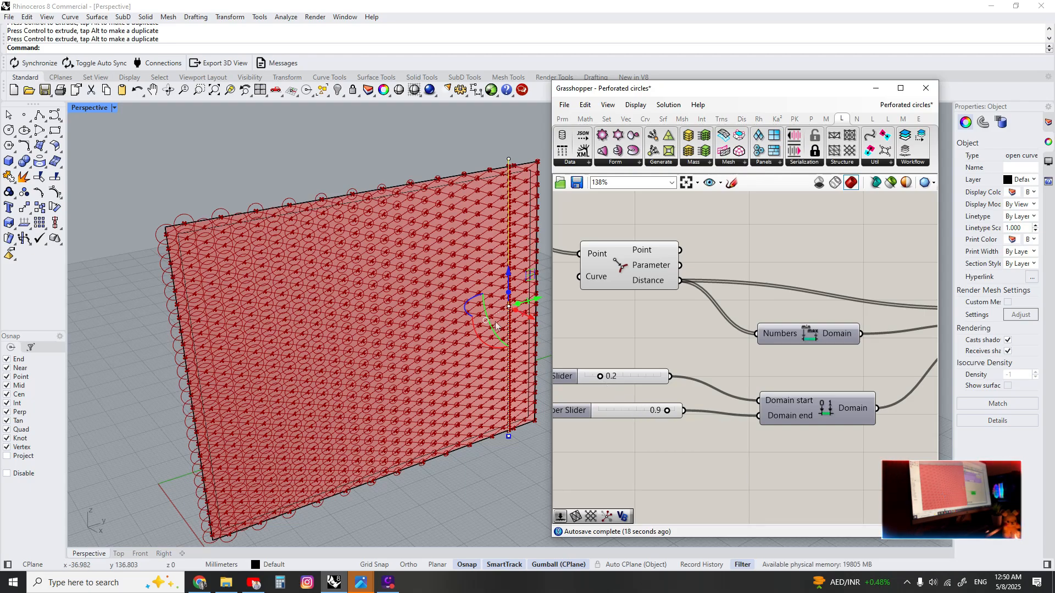
pyautogui.keyDown('shift'); pyautogui.moveTo(496, 325); pyautogui.dragTo(446, 300, button='right'); pyautogui.keyUp('shift')
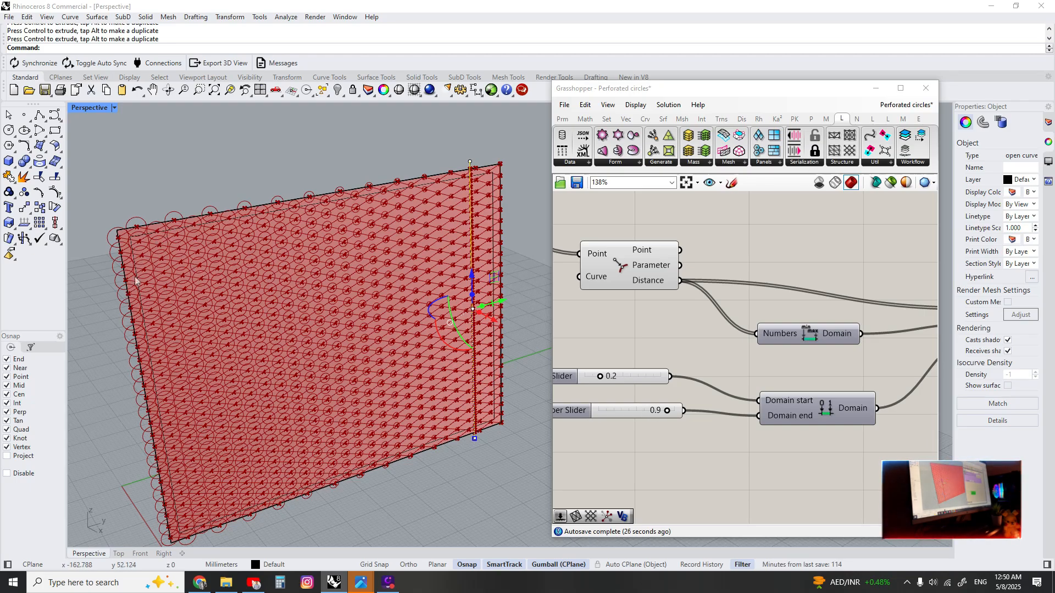
pyautogui.scroll(-3, 717, 393)
pyautogui.moveTo(901, 322); pyautogui.dragTo(874, 315, button='right')
pyautogui.moveTo(847, 313); pyautogui.dragTo(615, 409)
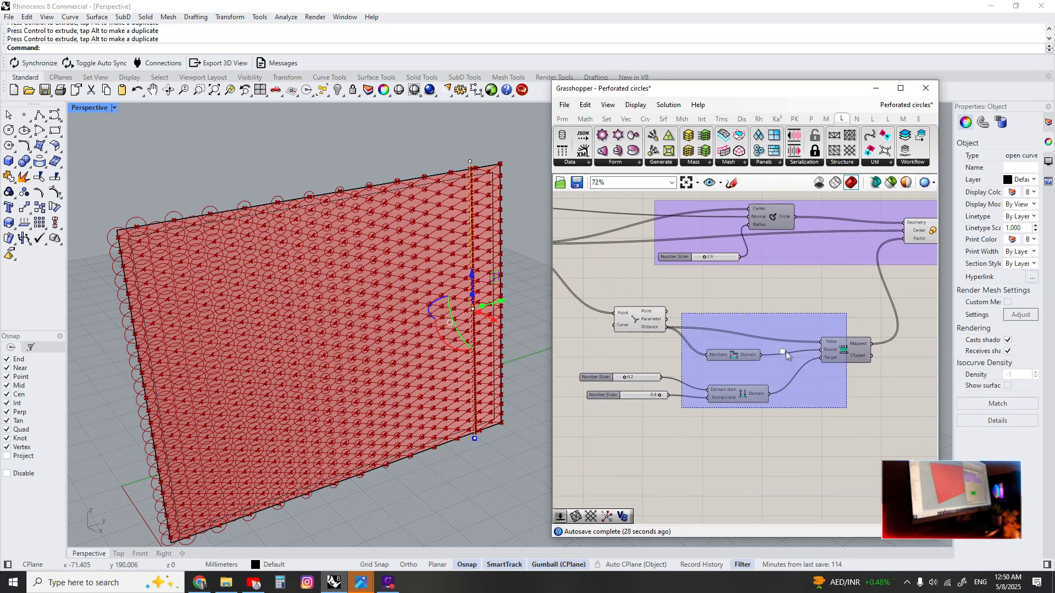
pyautogui.hotkey('ctrl', 'g')
pyautogui.moveTo(730, 360); pyautogui.dragTo(803, 407)
pyautogui.click(802, 336)
# - Add an Offset Surface component that offsets both sides and creates a solid, placing it in the empty area beyond the Scale component
pyautogui.moveTo(803, 342); pyautogui.dragTo(577, 341, button='right')
pyautogui.scroll(-2, 824, 286)
pyautogui.moveTo(828, 289); pyautogui.dragTo(711, 337, button='right')
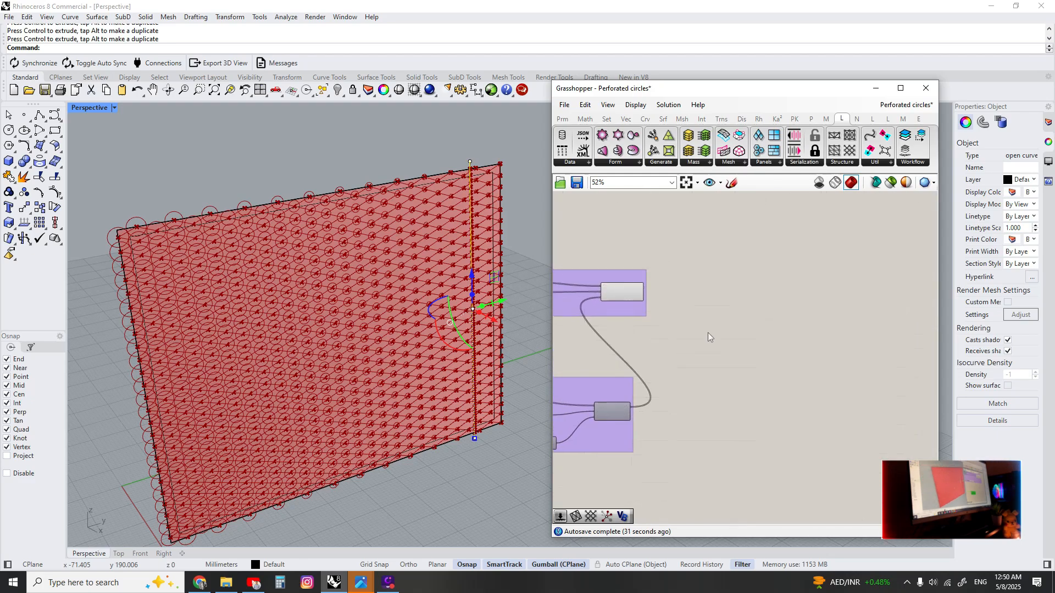
pyautogui.scroll(2, 684, 316)
pyautogui.doubleClick(749, 336)
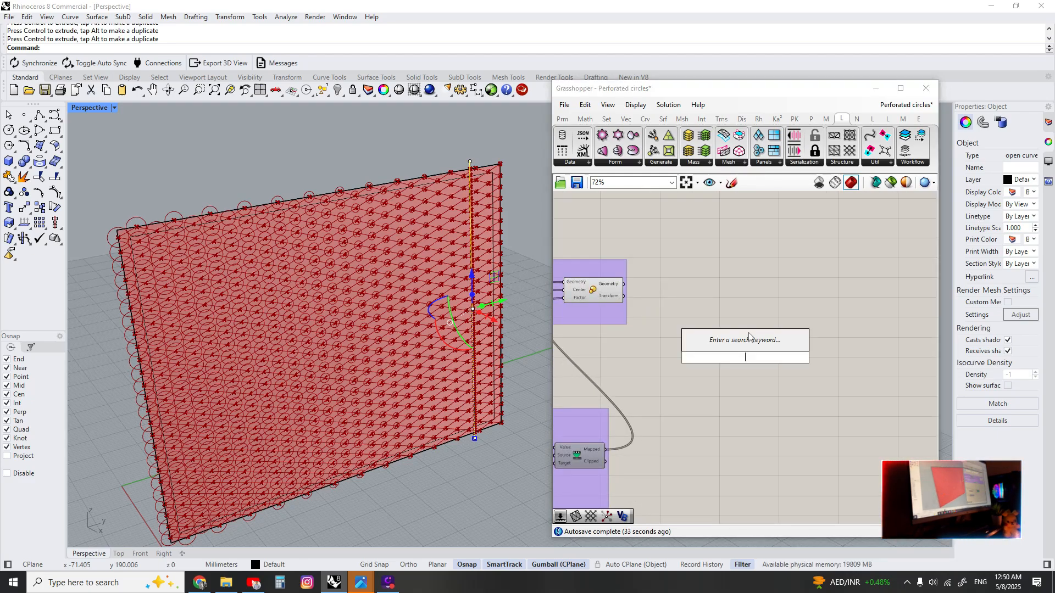
pyautogui.write('offe')
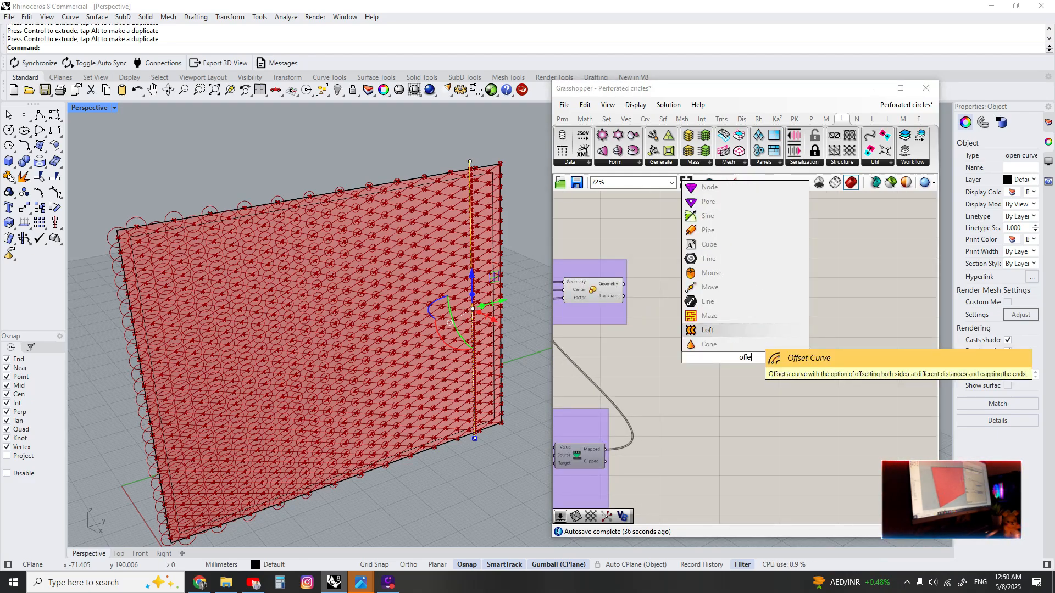
pyautogui.write('st sur')
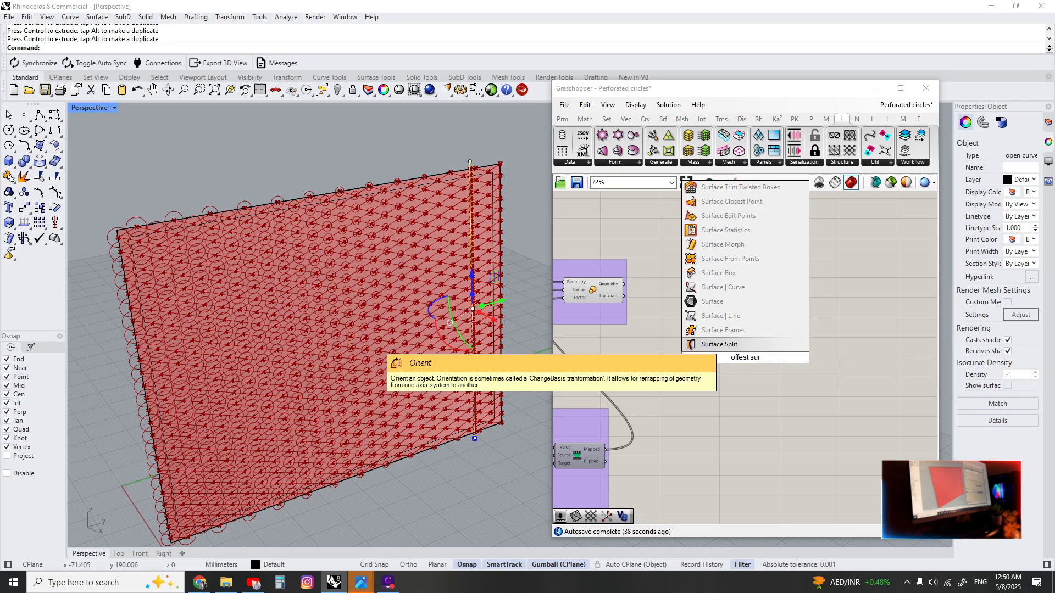
pyautogui.write('face')
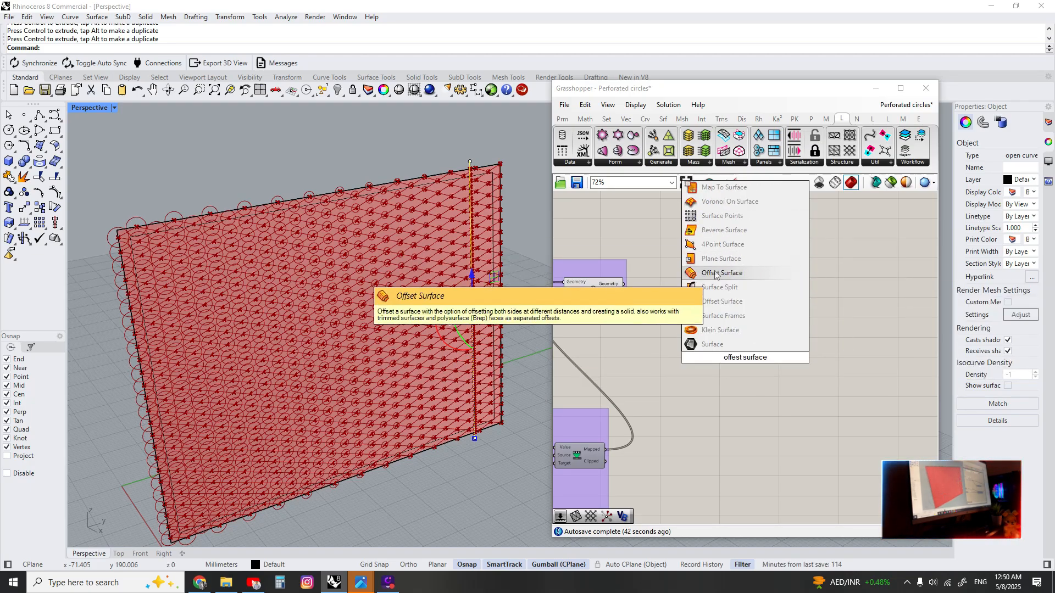
pyautogui.click(719, 272)
pyautogui.moveTo(753, 360); pyautogui.dragTo(761, 308)
pyautogui.scroll(-3, 612, 308)
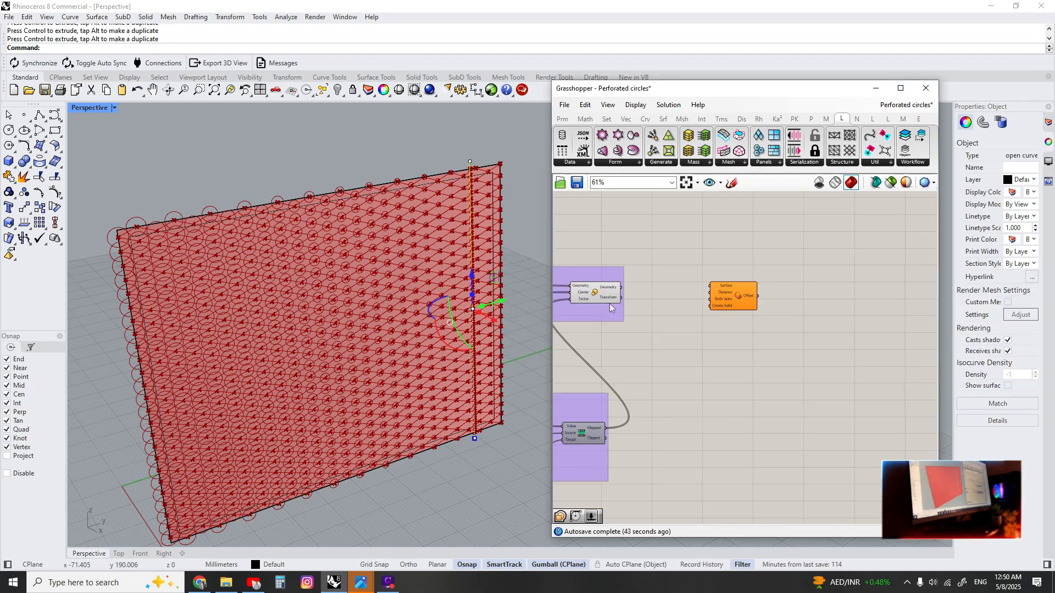
# - Examine the structure grid component and reveal where the Offset Surface component sits in the component library
pyautogui.moveTo(613, 309); pyautogui.dragTo(819, 313, button='right')
pyautogui.scroll(3, 577, 316)
pyautogui.moveTo(561, 304); pyautogui.dragTo(726, 315, button='right')
pyautogui.click(727, 316)
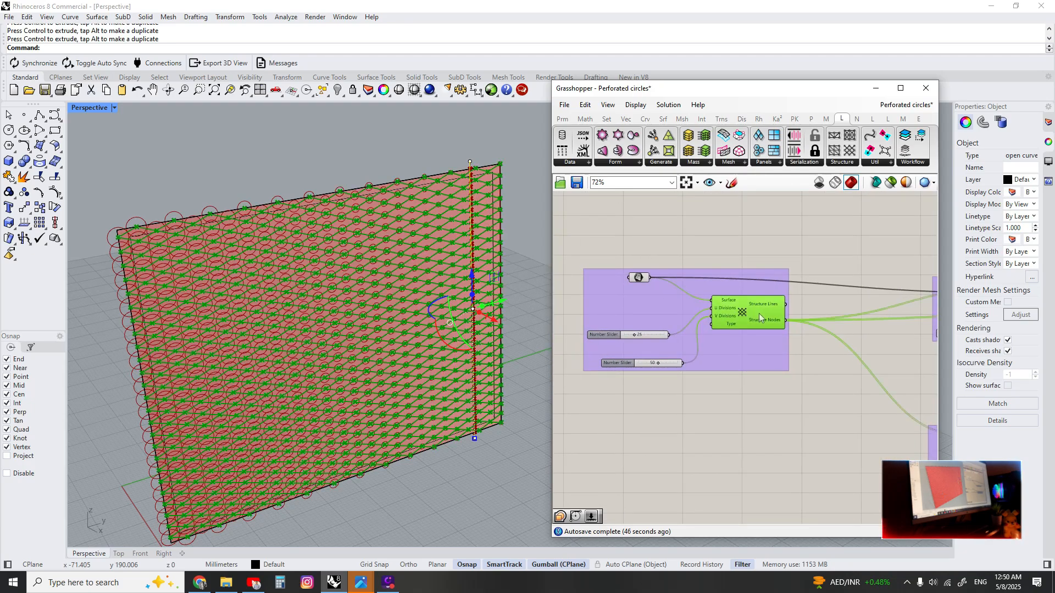
pyautogui.scroll(3, 726, 316)
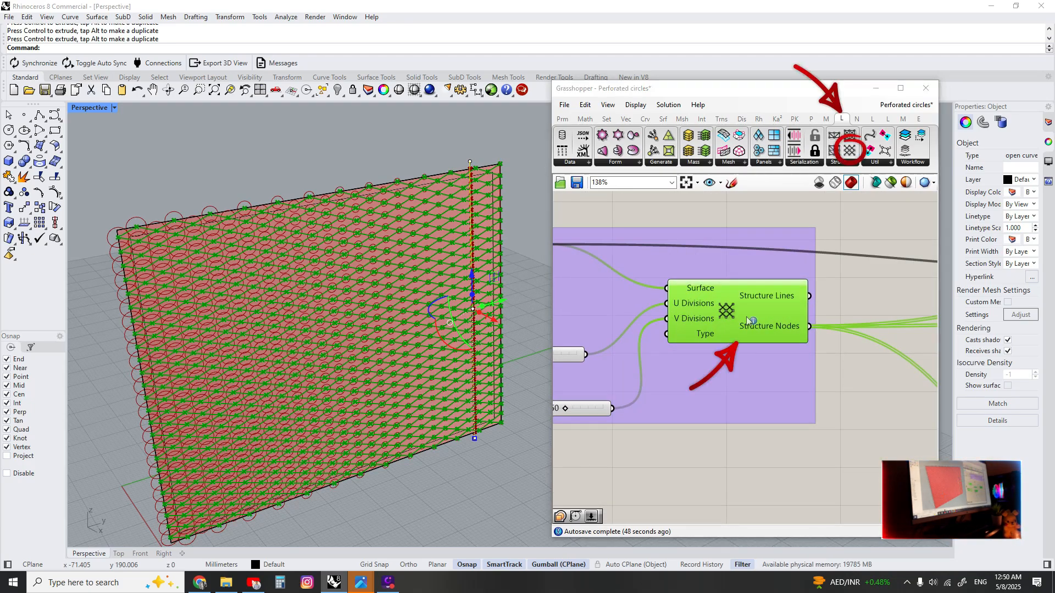
pyautogui.scroll(-3, 748, 320)
pyautogui.click(880, 379)
pyautogui.moveTo(890, 384); pyautogui.dragTo(555, 304, button='right')
pyautogui.moveTo(889, 289); pyautogui.dragTo(696, 362, button='right')
pyautogui.keyDown('ctrl'); pyautogui.keyDown('alt'); pyautogui.click(835, 304); pyautogui.keyUp('alt'); pyautogui.keyUp('ctrl')
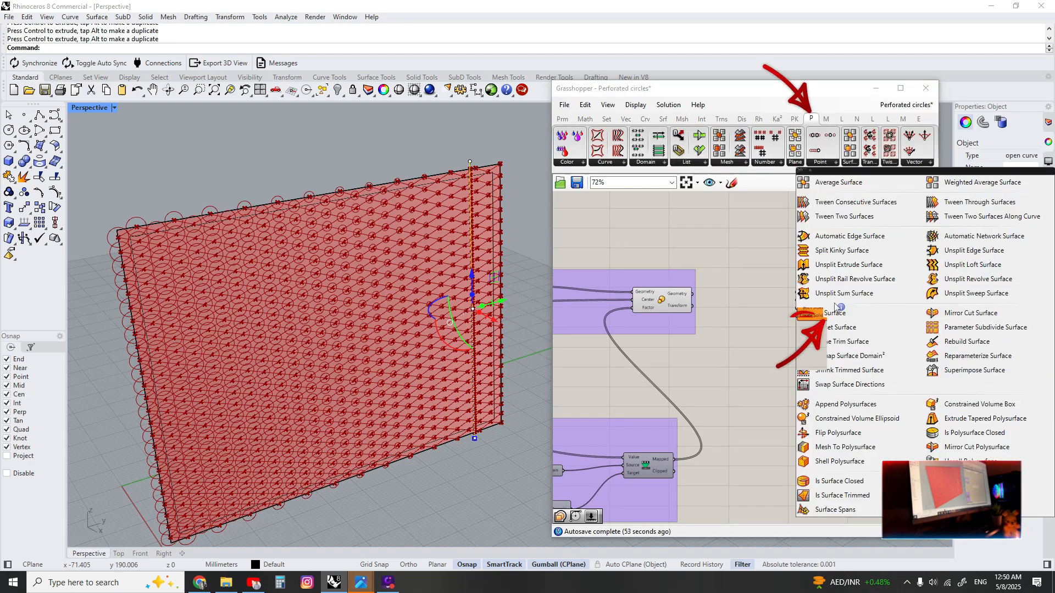
pyautogui.moveTo(835, 307); pyautogui.dragTo(771, 306)
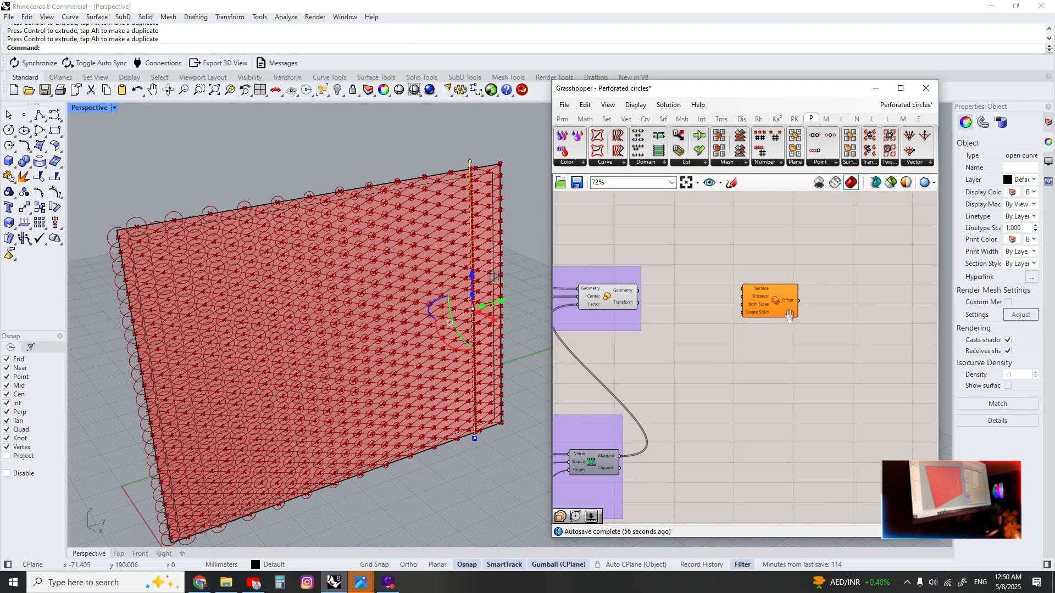
# - Connect the Geometry output of the Scale component to the Surface input of Offset Surface
pyautogui.scroll(1, 623, 308)
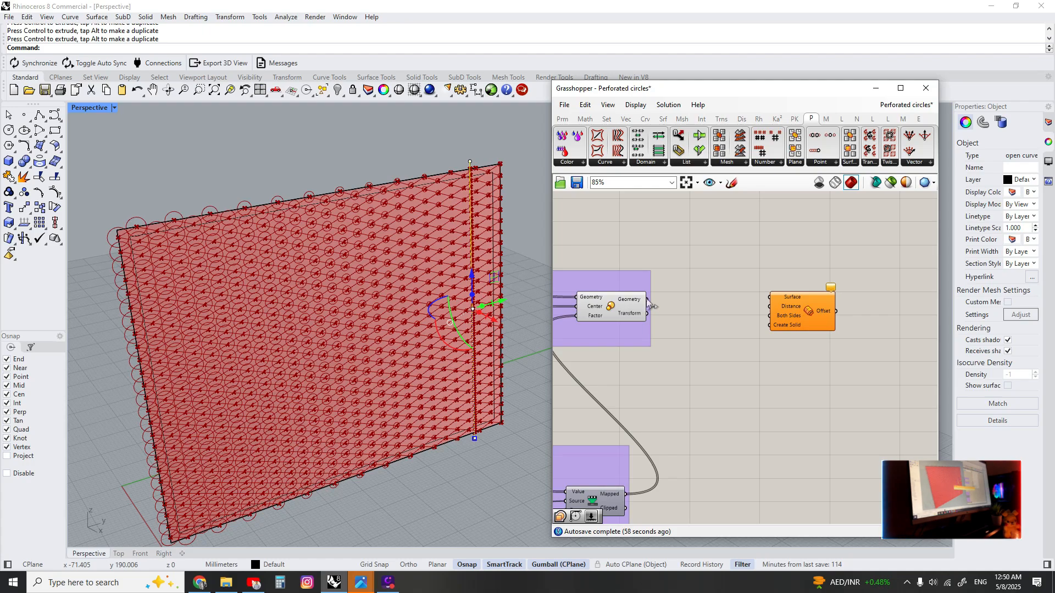
pyautogui.moveTo(647, 300); pyautogui.dragTo(770, 298)
pyautogui.doubleClick(732, 331)
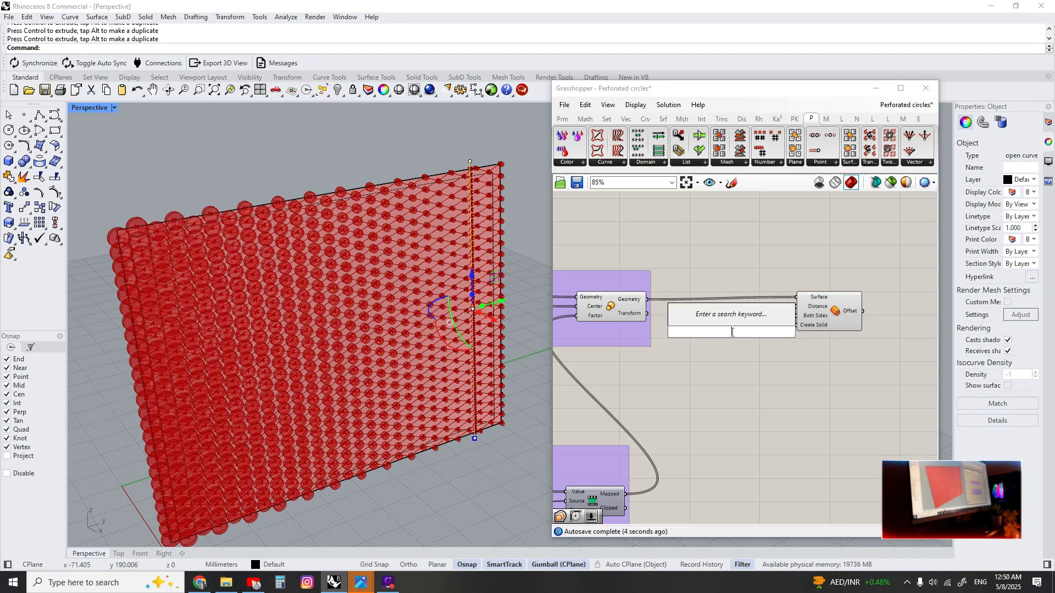
pyautogui.press('Escape')
# - Examine the thickness of the offset discs in the model with the Offset Surface component selected
pyautogui.scroll(3, 761, 329)
pyautogui.click(852, 310)
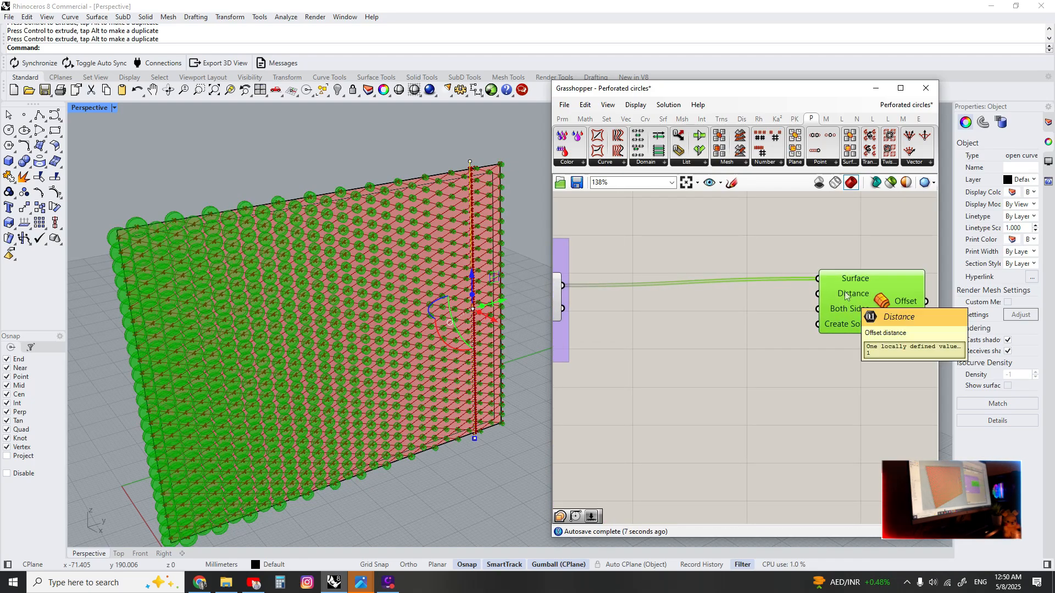
pyautogui.moveTo(408, 338); pyautogui.dragTo(292, 242, button='right')
pyautogui.keyDown('shift'); pyautogui.moveTo(291, 242); pyautogui.dragTo(353, 303, button='right'); pyautogui.keyUp('shift')
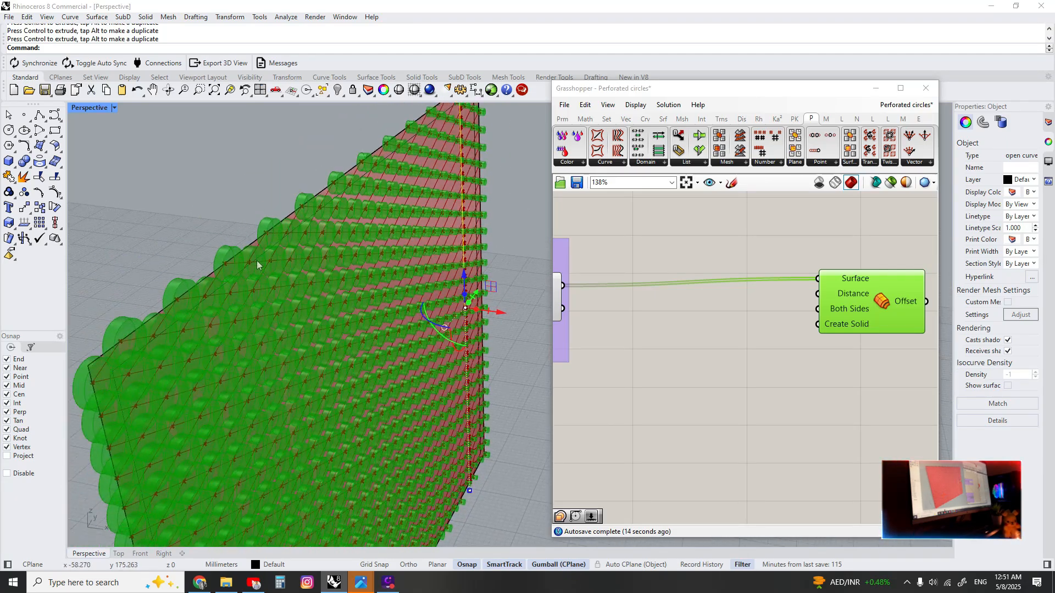
pyautogui.scroll(2, 257, 262)
pyautogui.moveTo(906, 307); pyautogui.dragTo(884, 293)
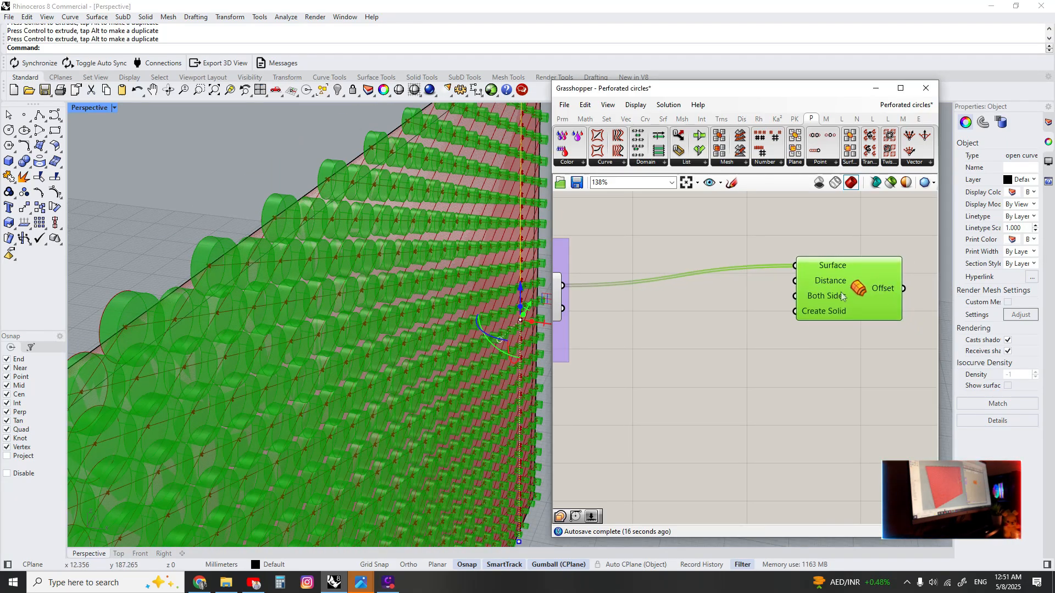
pyautogui.scroll(-1, 746, 301)
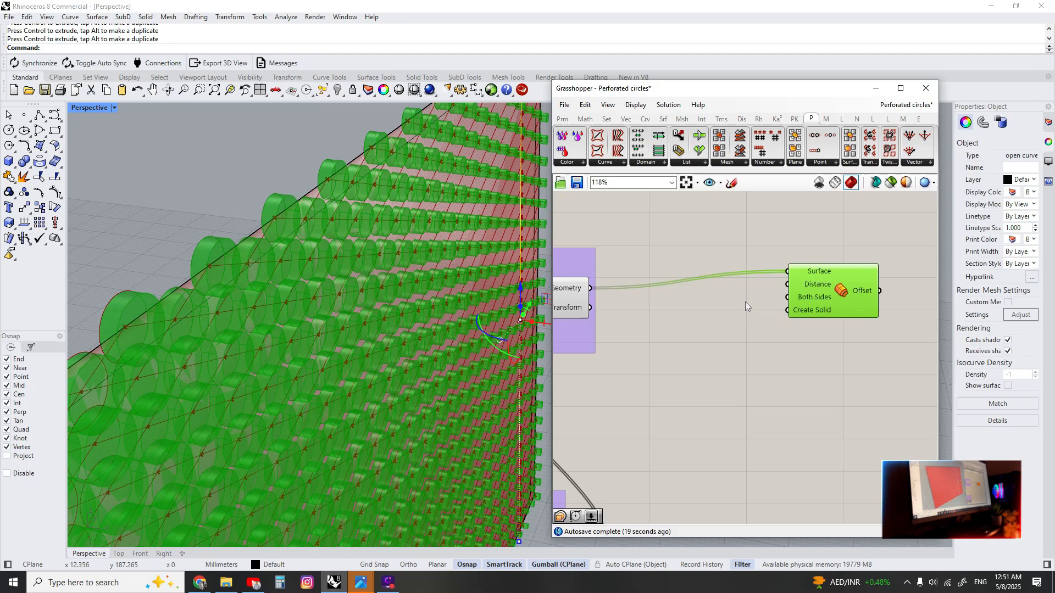
pyautogui.scroll(-4, 377, 343)
pyautogui.moveTo(377, 343); pyautogui.dragTo(358, 229, button='right')
pyautogui.moveTo(795, 283); pyautogui.dragTo(797, 265)
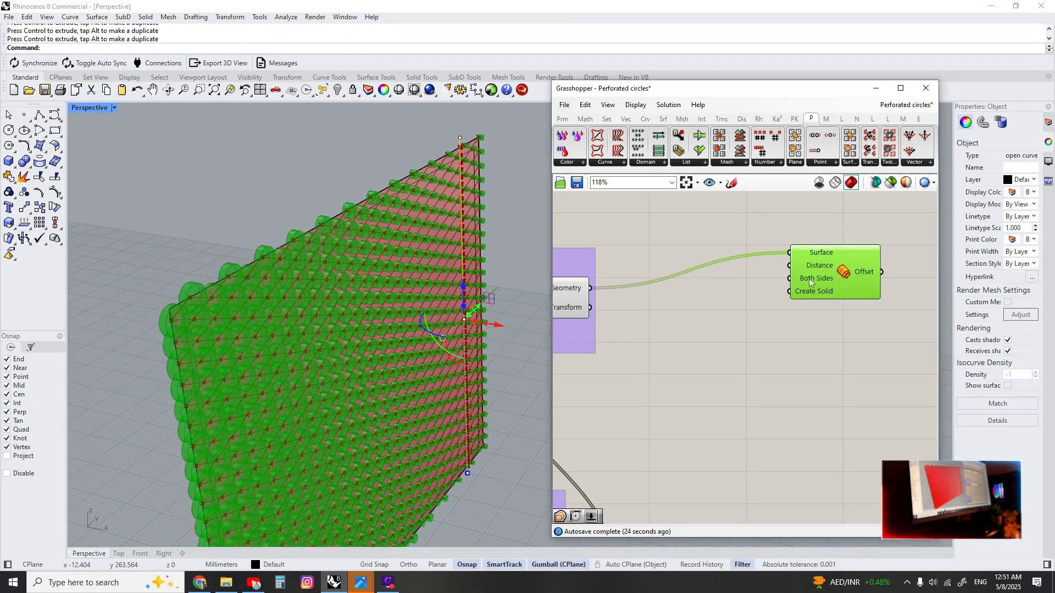
# - Add a number slider with value 1 and connect it to the Distance input of Offset Surface
pyautogui.doubleClick(721, 293)
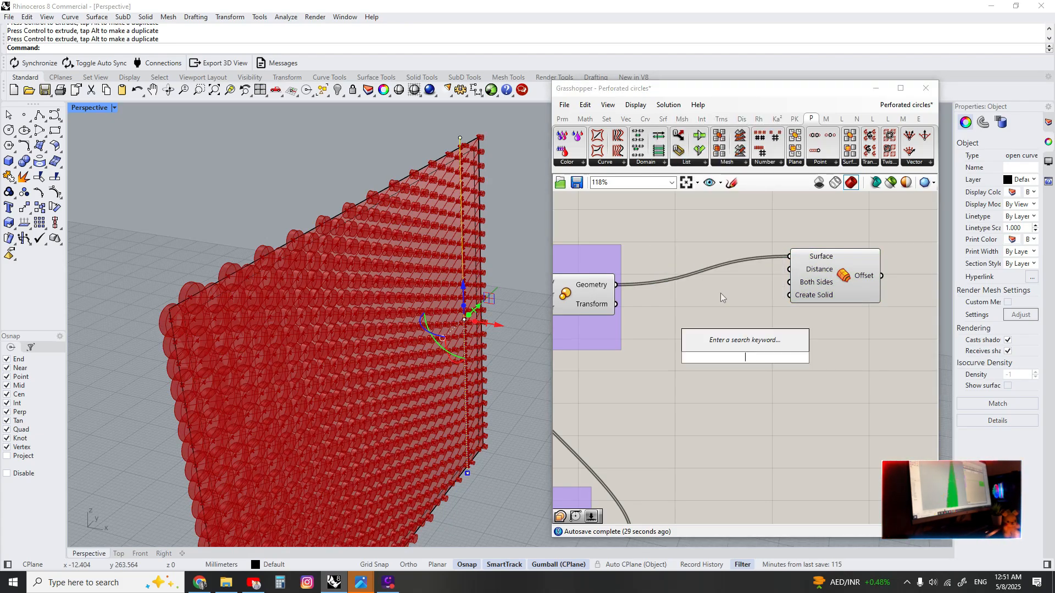
pyautogui.click(817, 271)
pyautogui.rightClick(817, 270)
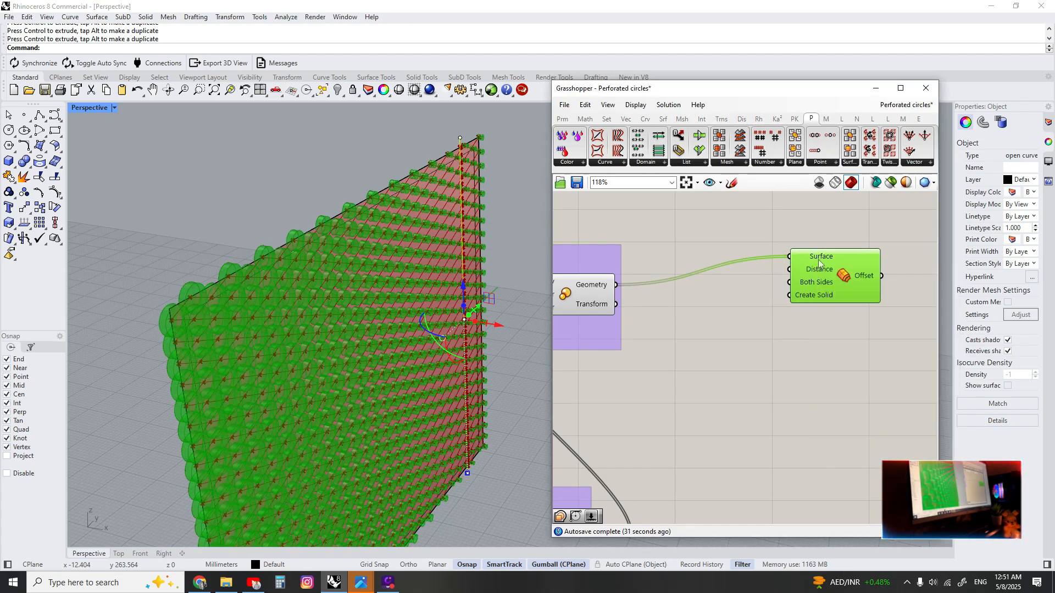
pyautogui.doubleClick(750, 292)
pyautogui.write('1')
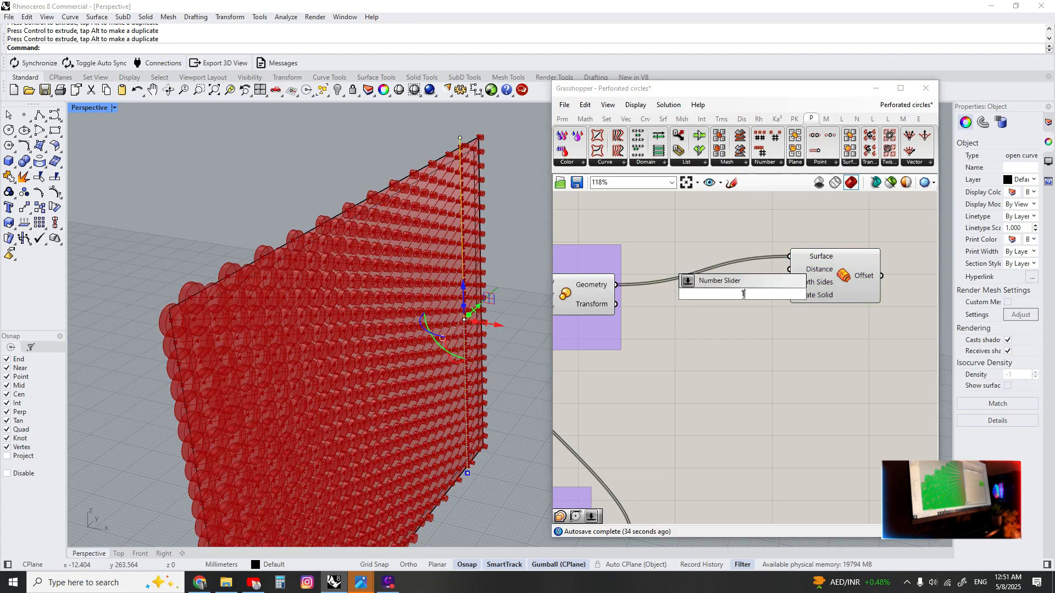
pyautogui.press('Return')
pyautogui.moveTo(761, 300); pyautogui.dragTo(879, 279)
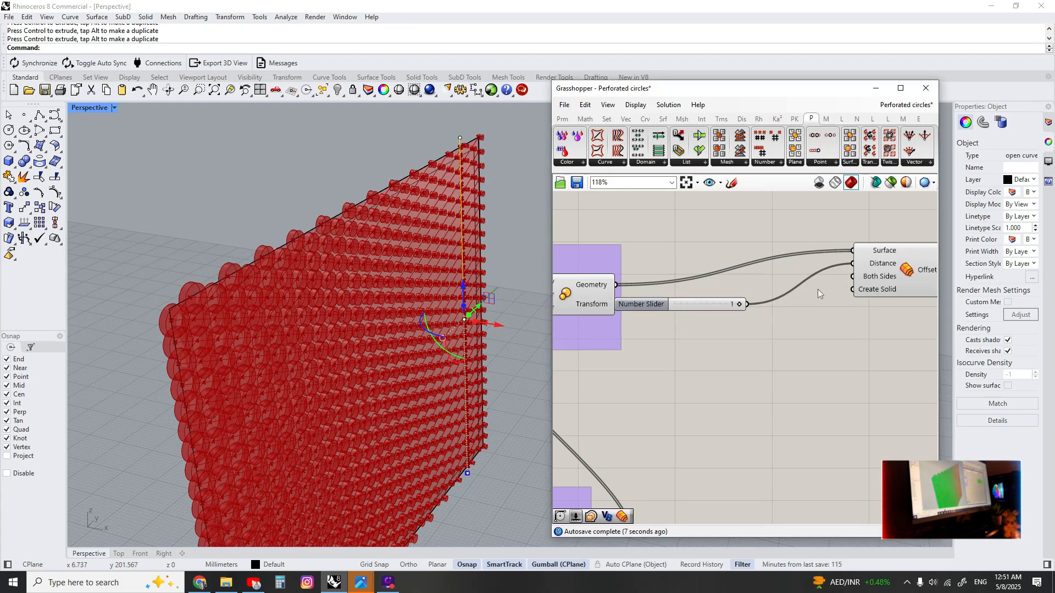
# - Add a Negative component, feed it from the distance slider, and connect its Result to the Both Sides input of Offset Surface
pyautogui.moveTo(878, 282)
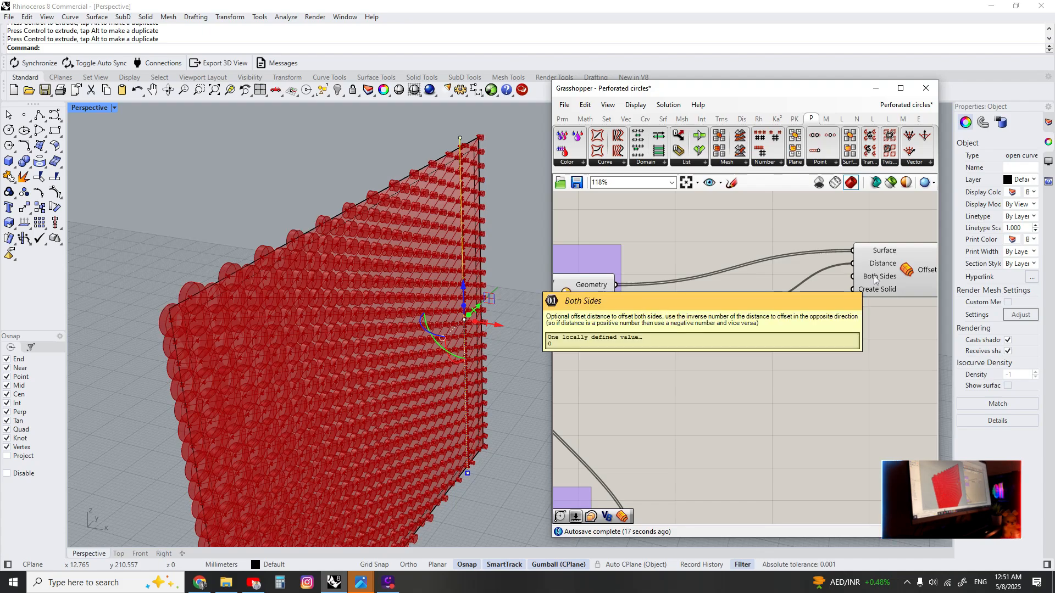
pyautogui.doubleClick(794, 312)
pyautogui.write('nega')
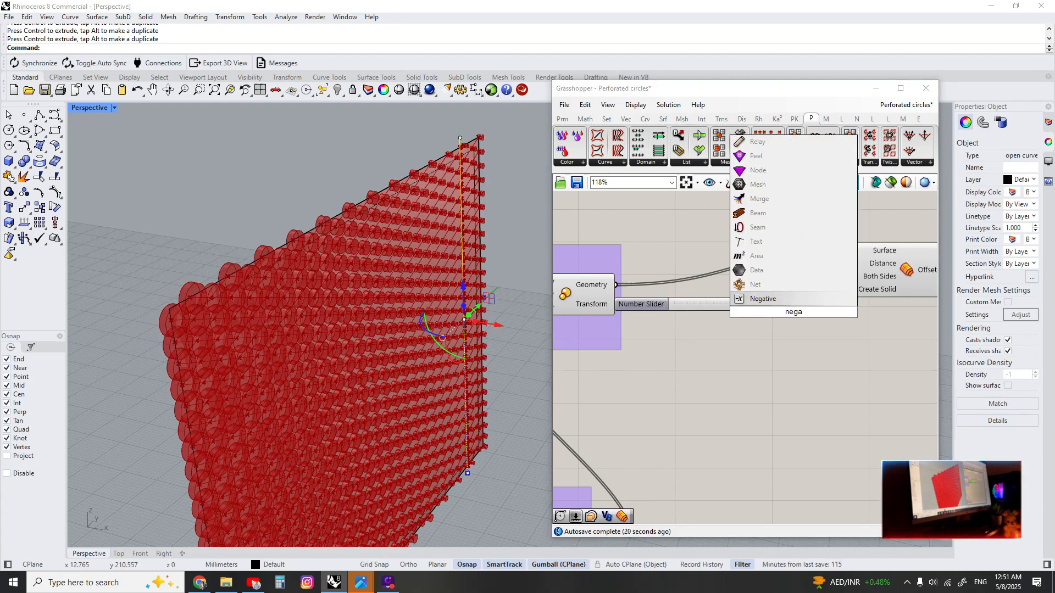
pyautogui.press('Return')
pyautogui.moveTo(785, 315); pyautogui.dragTo(793, 318)
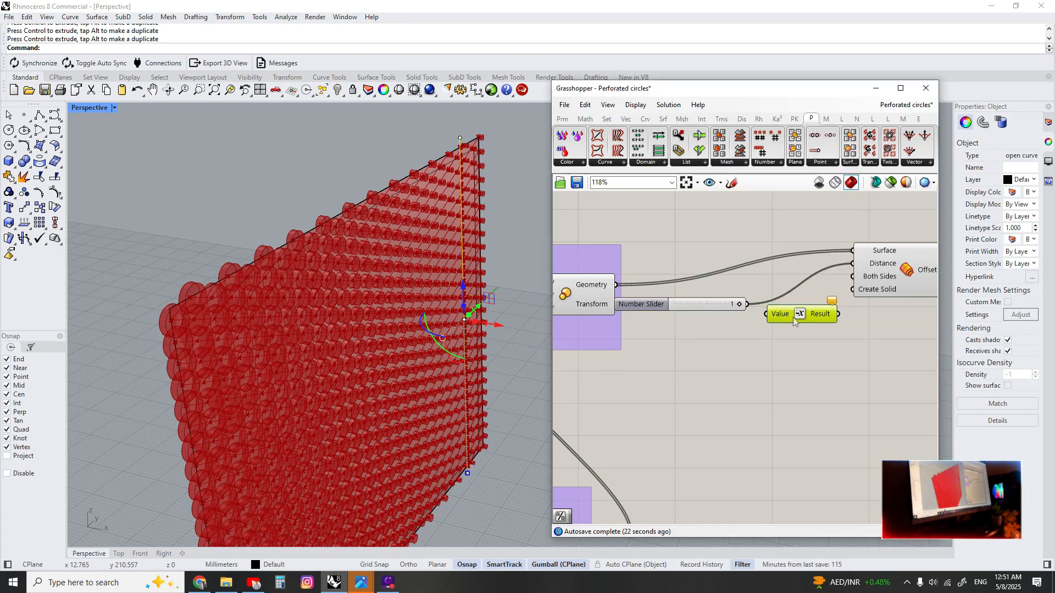
pyautogui.moveTo(296, 279); pyautogui.dragTo(480, 255, button='right')
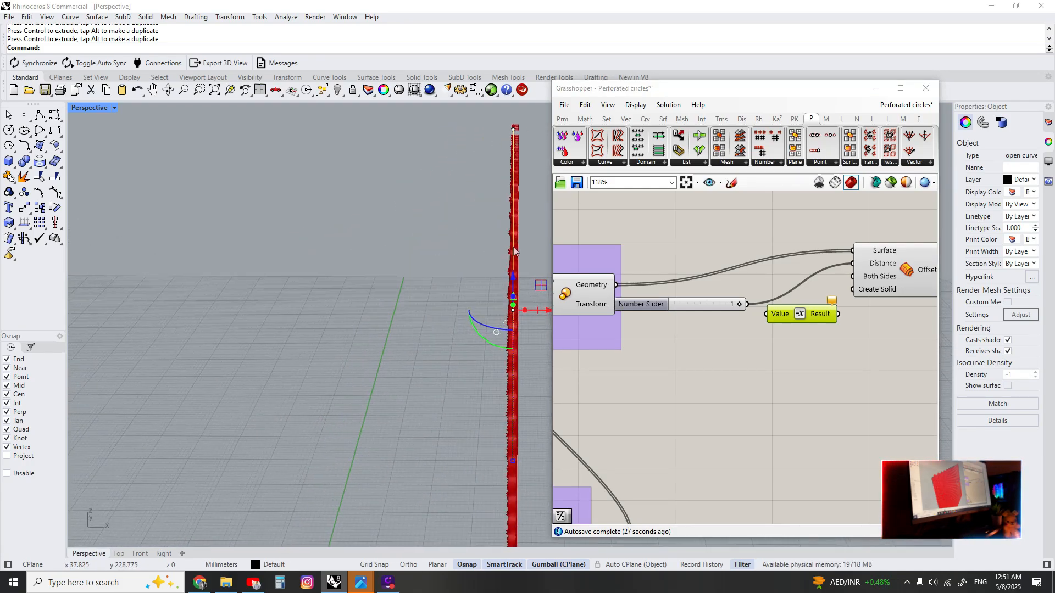
pyautogui.moveTo(322, 238); pyautogui.dragTo(203, 266, button='right')
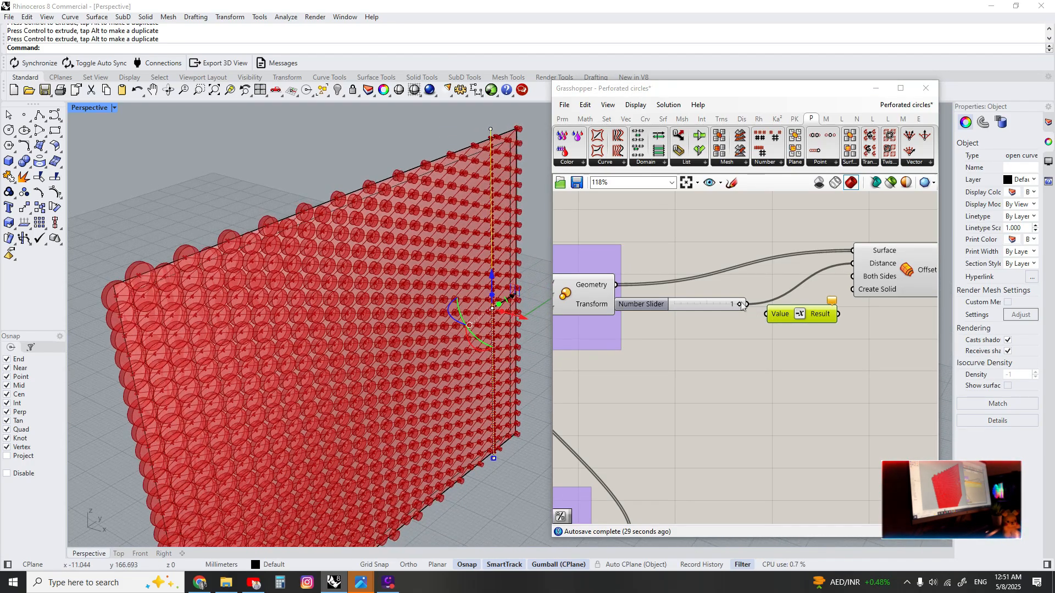
pyautogui.moveTo(746, 304); pyautogui.dragTo(880, 290)
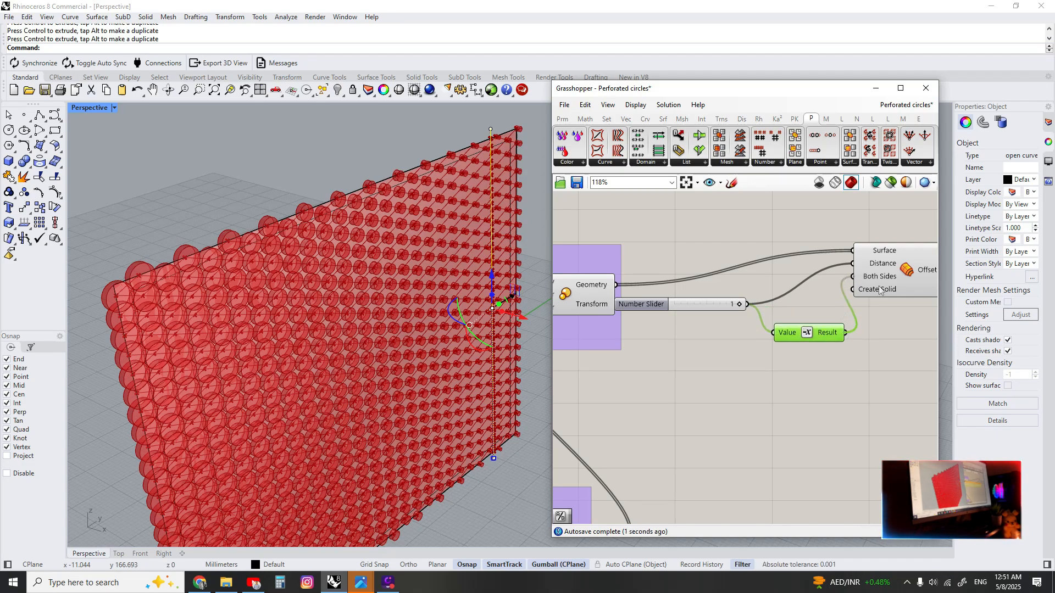
# - Inspect the two-sided disc thickness in the model and check the boolean setting of the Create Solid input on Offset Surface
pyautogui.moveTo(335, 263); pyautogui.dragTo(437, 280, button='right')
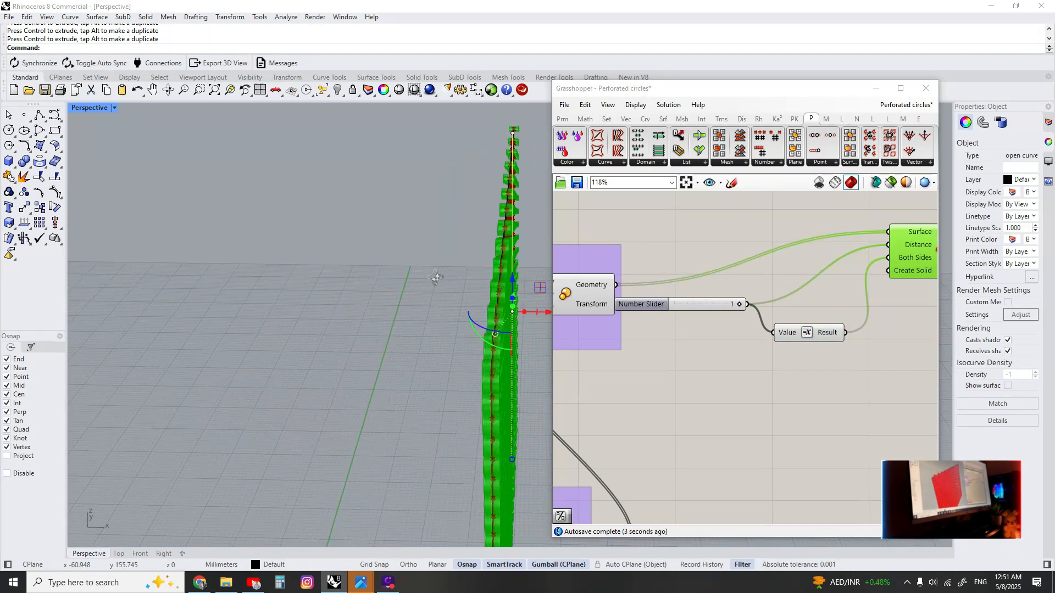
pyautogui.scroll(4, 507, 228)
pyautogui.moveTo(507, 229); pyautogui.dragTo(288, 277, button='right')
pyautogui.scroll(2, 502, 226)
pyautogui.scroll(-2, 825, 347)
pyautogui.moveTo(710, 270); pyautogui.dragTo(758, 290)
pyautogui.scroll(2, 750, 292)
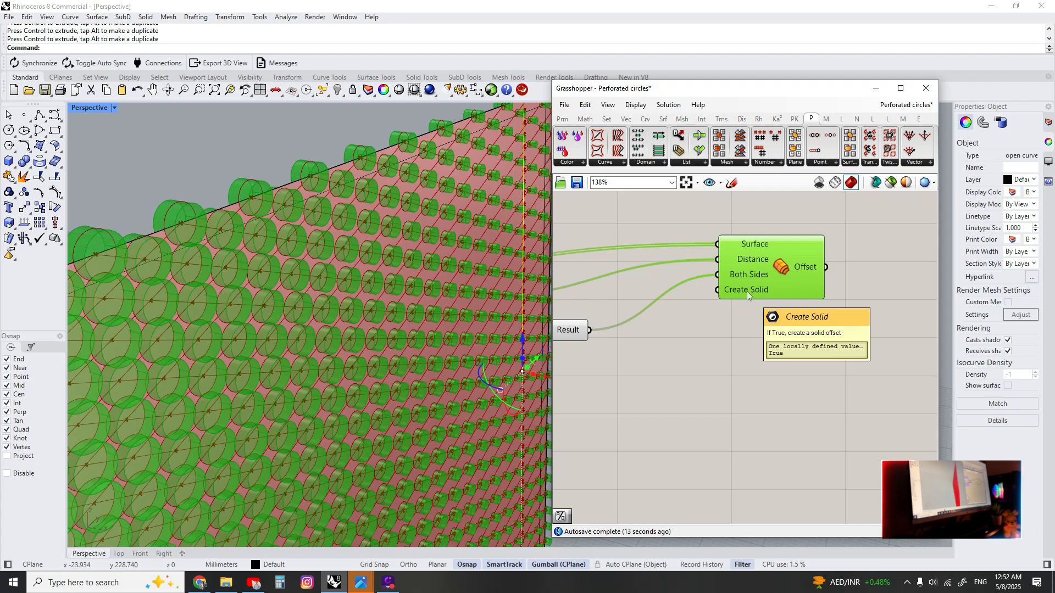
pyautogui.rightClick(747, 291)
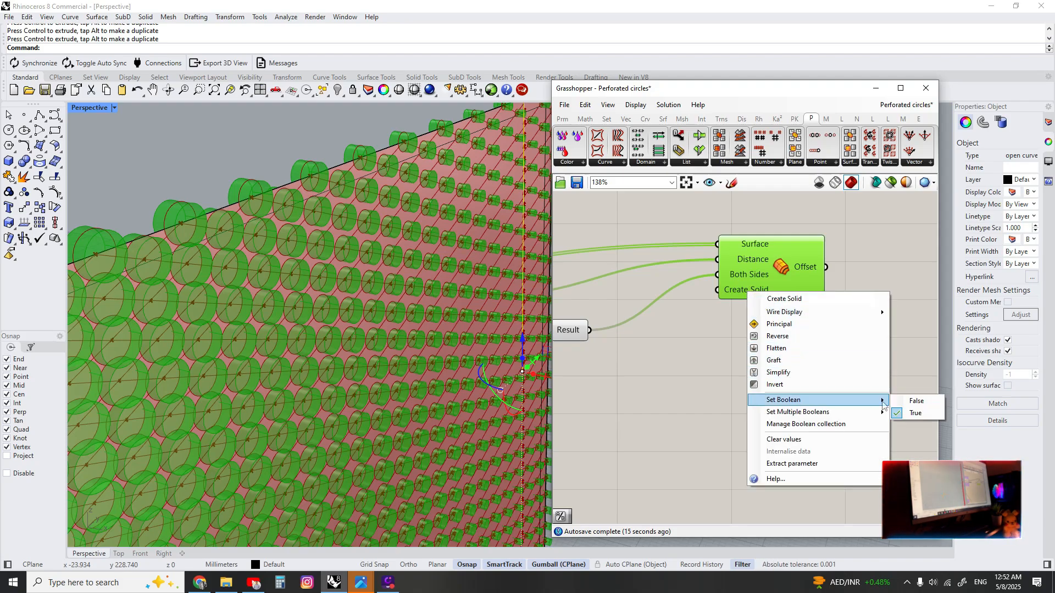
pyautogui.click(662, 353)
pyautogui.scroll(-5, 678, 331)
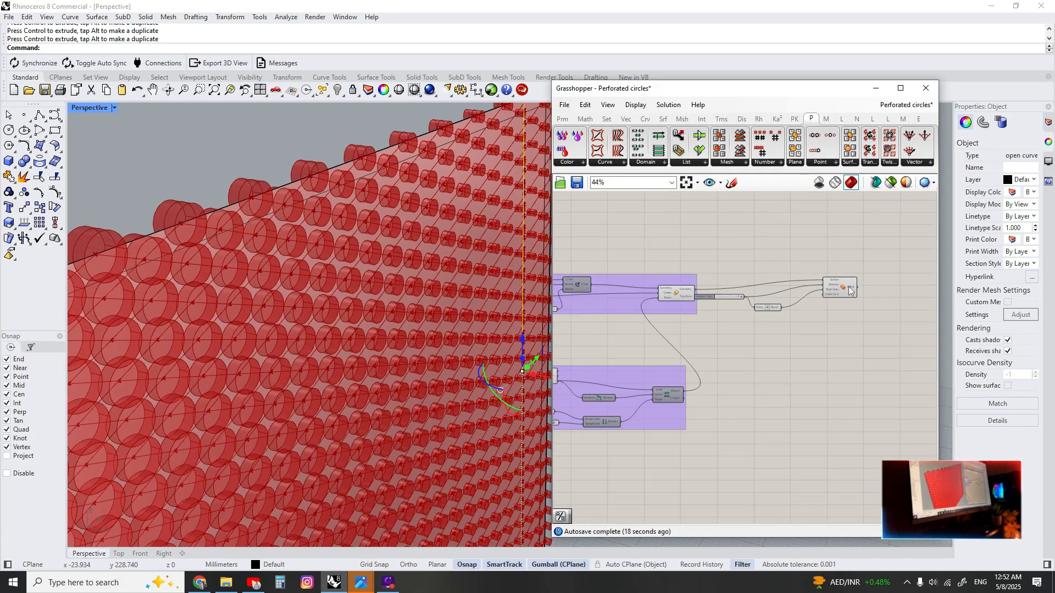
pyautogui.moveTo(855, 261); pyautogui.dragTo(812, 301)
pyautogui.click(880, 332)
pyautogui.moveTo(928, 328); pyautogui.dragTo(701, 295, button='right')
pyautogui.scroll(3, 636, 295)
pyautogui.doubleClick(707, 309)
pyautogui.write('list')
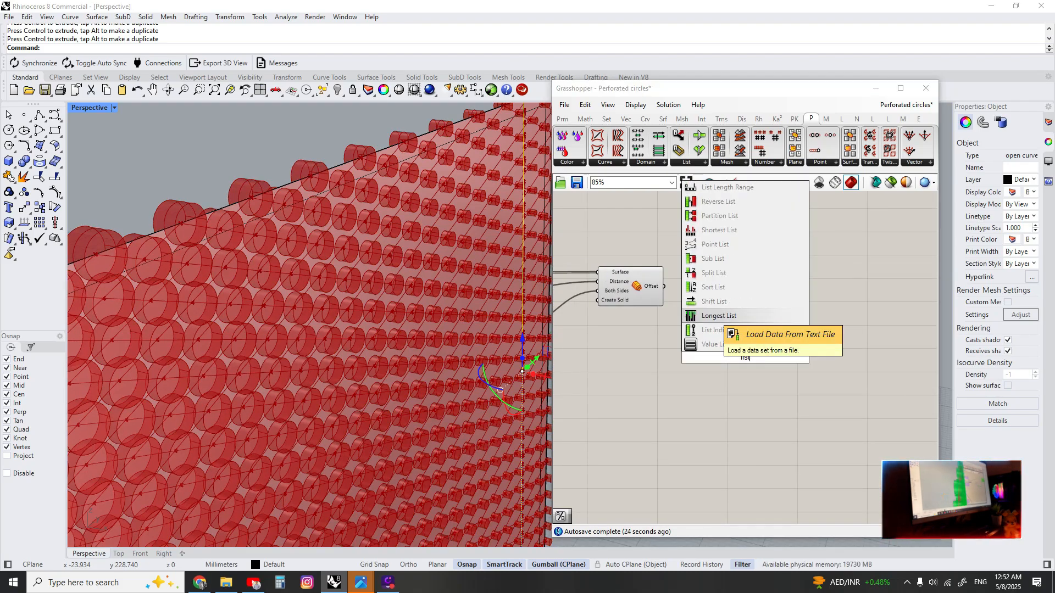
pyautogui.click(670, 308)
# - Select the Offset Surface component and examine the thickened discs across the whole wall panel
pyautogui.click(638, 291)
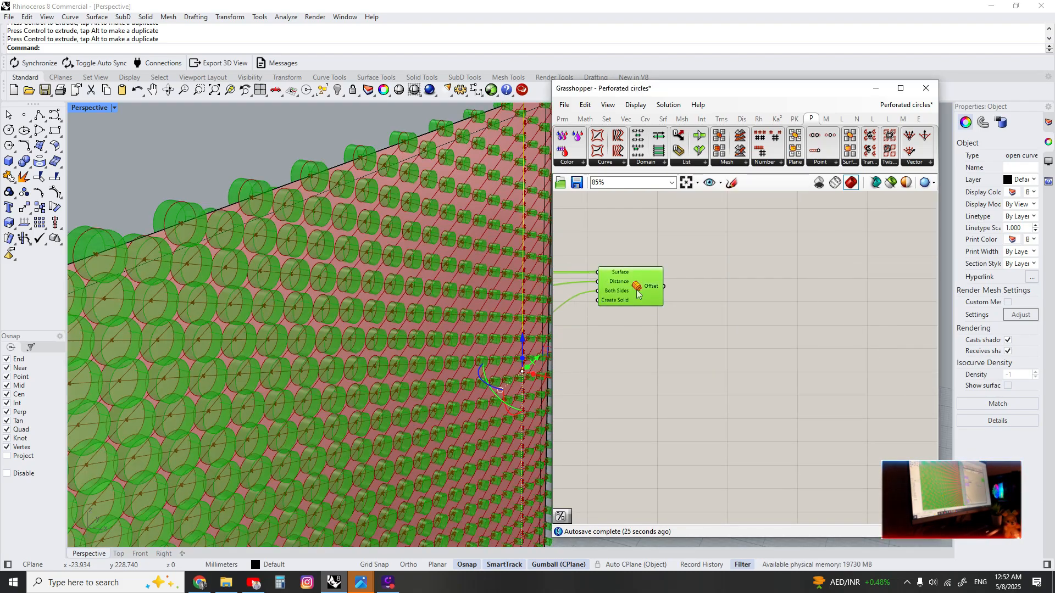
pyautogui.scroll(-3, 637, 292)
pyautogui.scroll(-5, 387, 370)
pyautogui.moveTo(366, 377); pyautogui.dragTo(314, 345, button='right')
pyautogui.scroll(2, 280, 349)
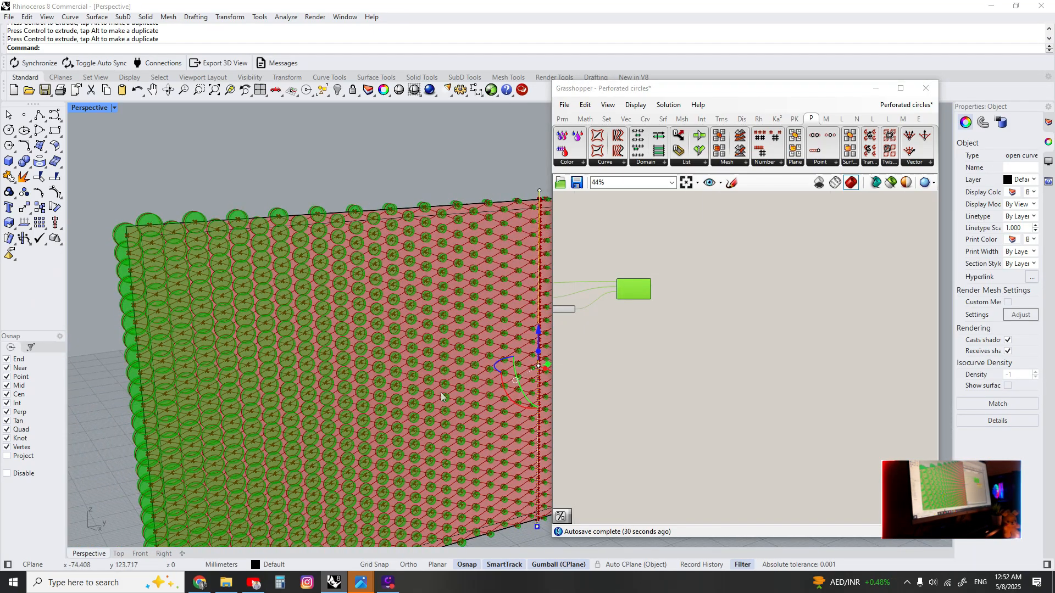
pyautogui.scroll(-4, 390, 376)
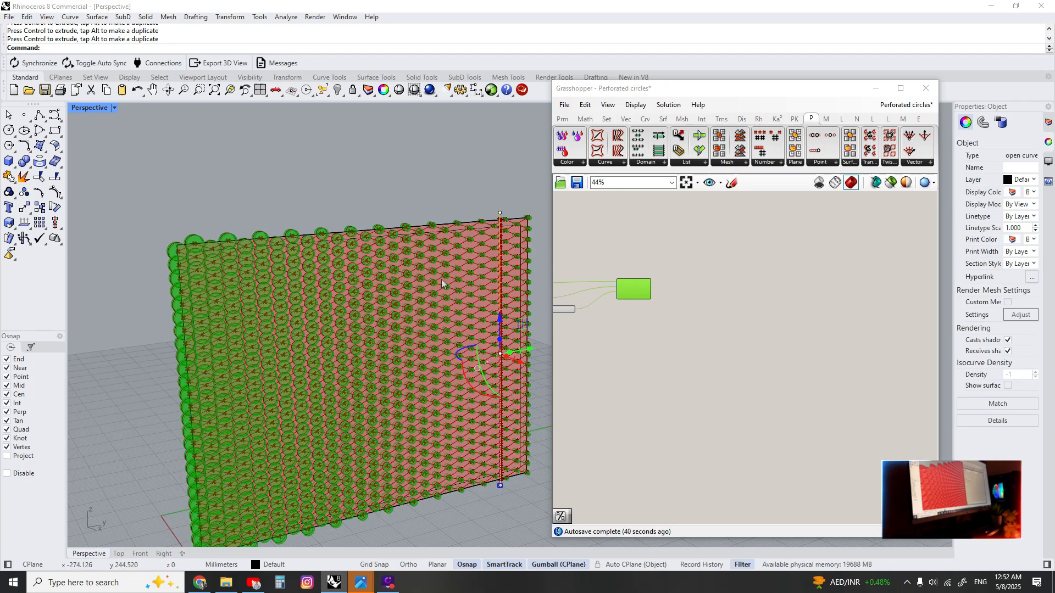
# - Add a Random Split List component and connect the Offset output of Offset Surface to its Master List input
pyautogui.scroll(2, 643, 297)
pyautogui.doubleClick(678, 300)
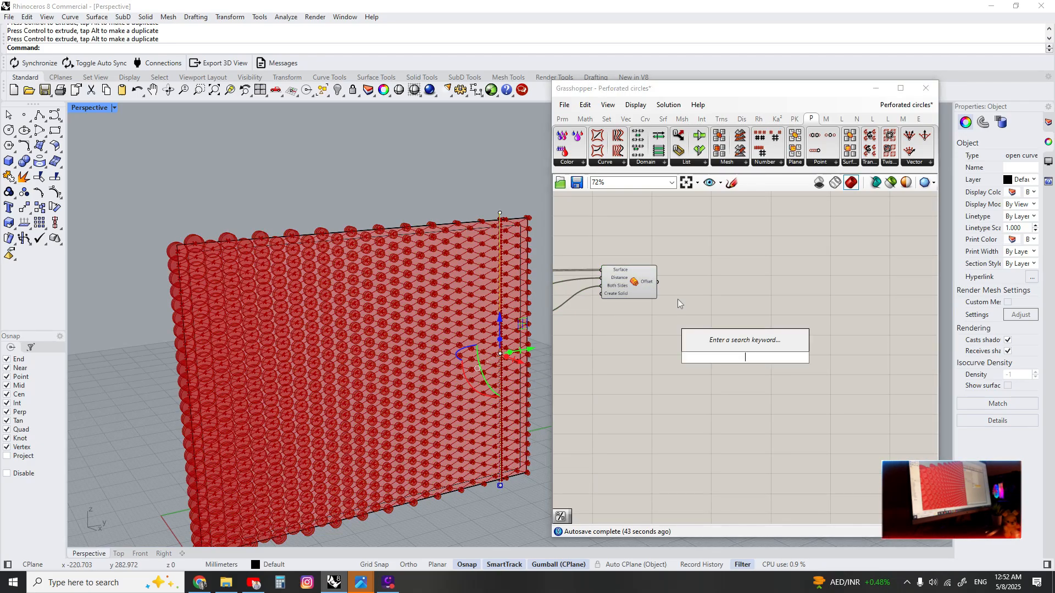
pyautogui.write('split list')
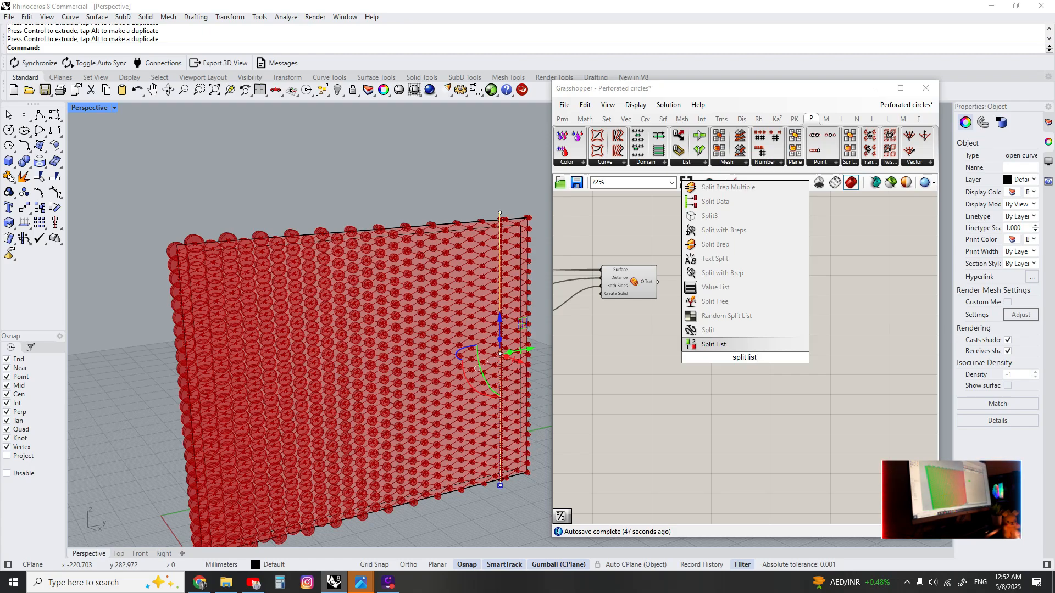
pyautogui.click(727, 316)
pyautogui.keyDown('ctrl'); pyautogui.keyDown('alt'); pyautogui.click(750, 361); pyautogui.keyUp('alt'); pyautogui.keyUp('ctrl')
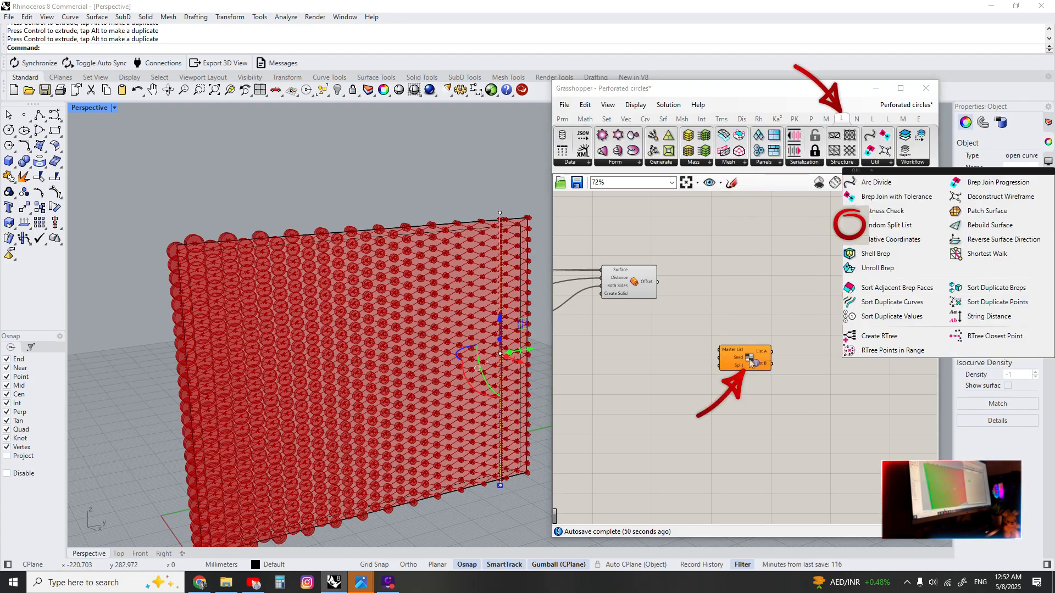
pyautogui.scroll(3, 693, 289)
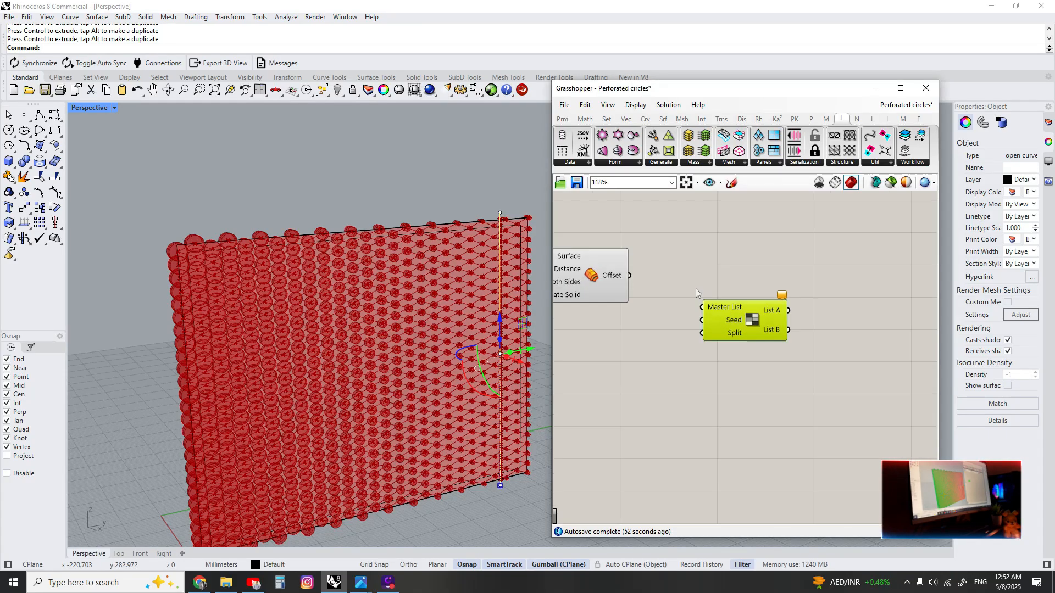
pyautogui.click(618, 271)
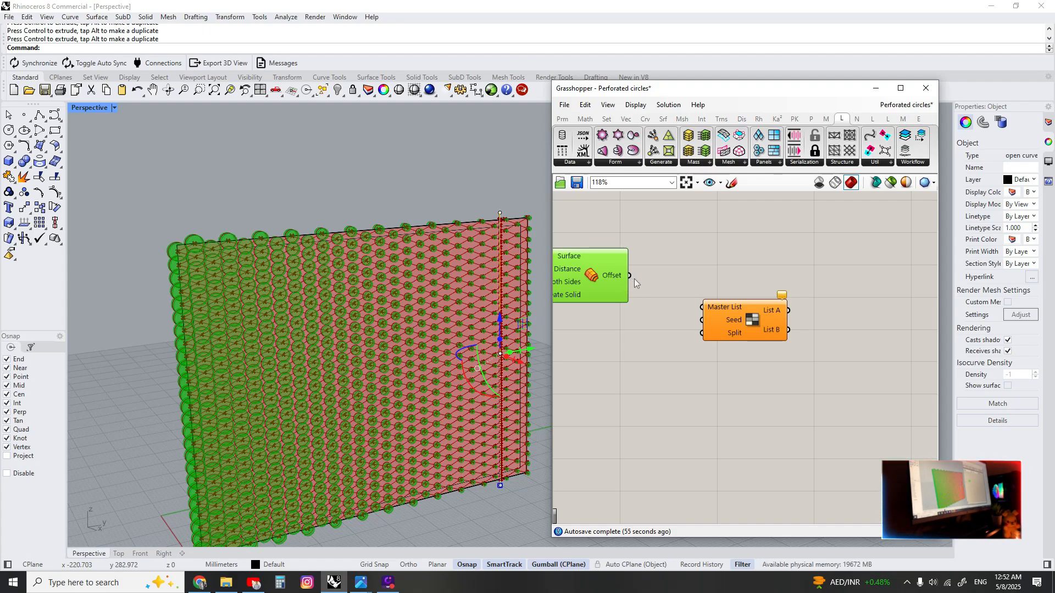
pyautogui.moveTo(673, 305); pyautogui.dragTo(702, 308)
pyautogui.moveTo(707, 324); pyautogui.dragTo(769, 321)
pyautogui.moveTo(711, 353); pyautogui.dragTo(699, 339, button='right')
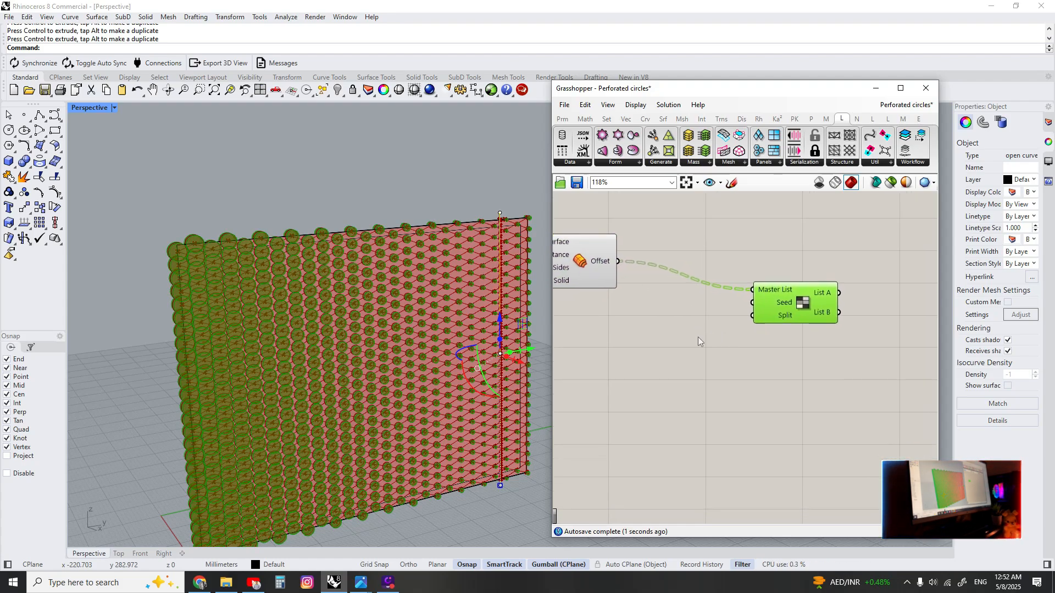
# - Add a number slider with value 50 and connect it to the Seed input of Random Split List
pyautogui.doubleClick(665, 337)
pyautogui.write('50')
pyautogui.press('Return')
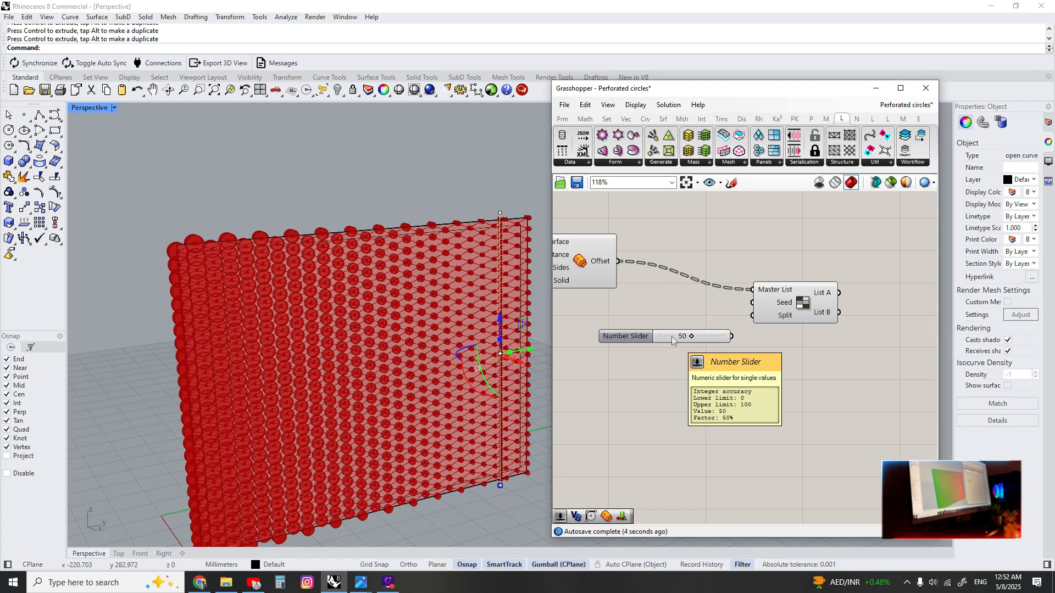
pyautogui.moveTo(790, 312); pyautogui.dragTo(864, 317)
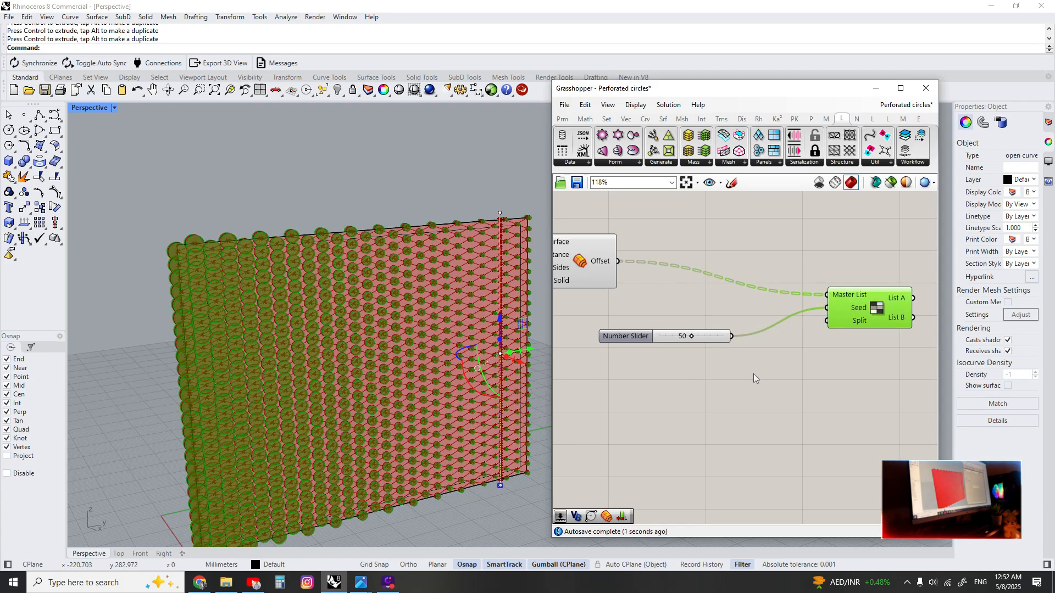
# - Add a number slider with value 0.5 and connect it to the Split input of Random Split List
pyautogui.moveTo(807, 347); pyautogui.dragTo(742, 345, button='right')
pyautogui.doubleClick(709, 370)
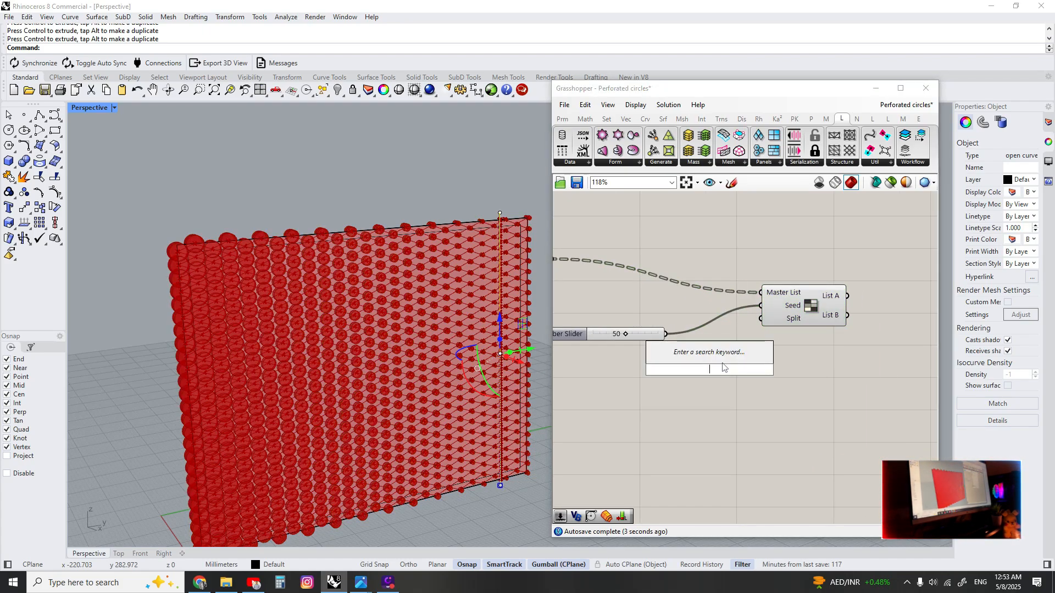
pyautogui.write('.5')
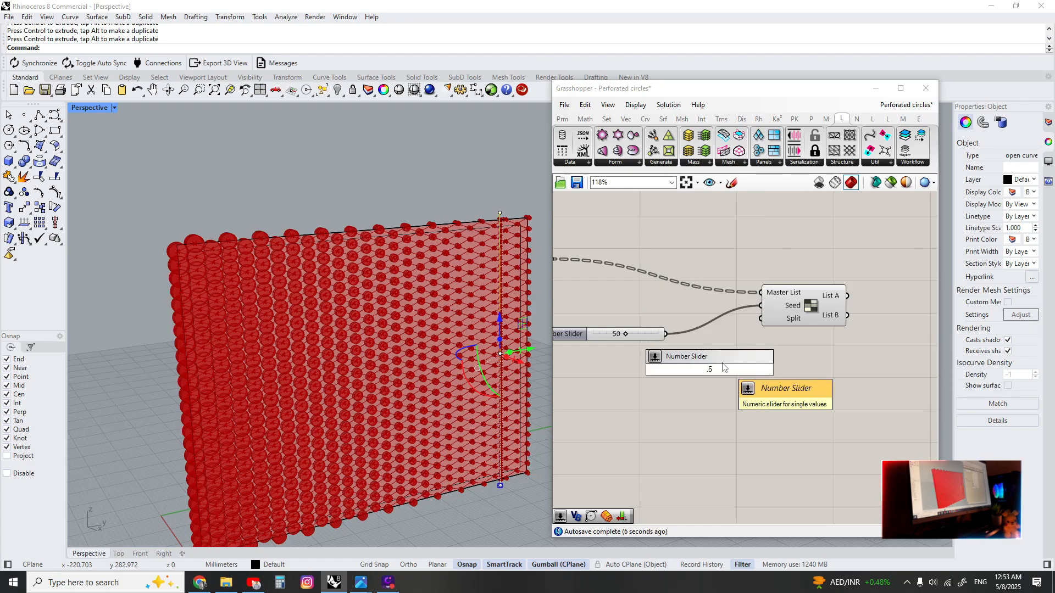
pyautogui.press('BackSpace')
pyautogui.write('2')
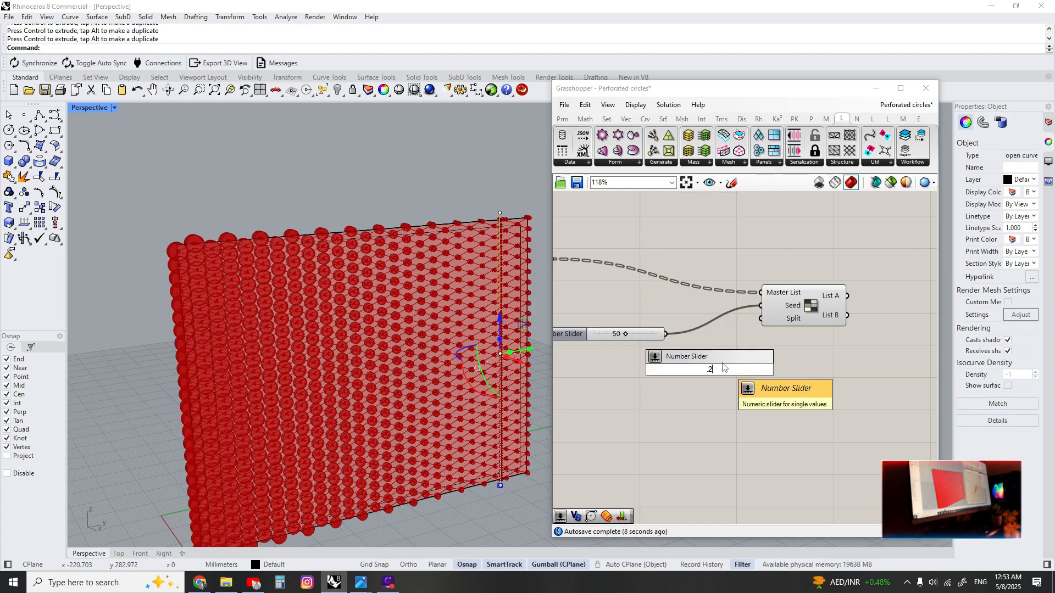
pyautogui.press('BackSpace')
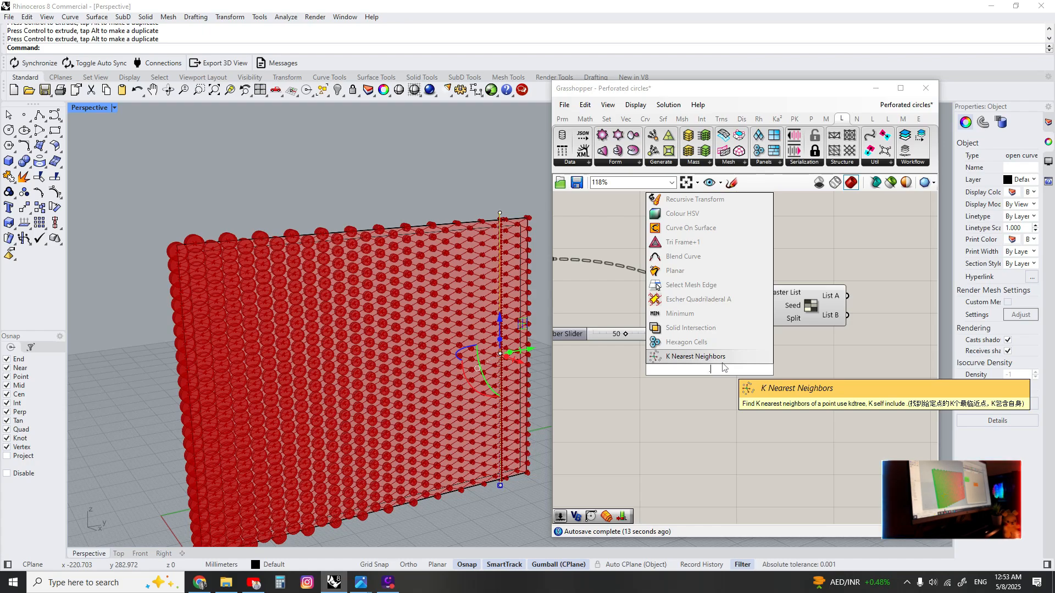
pyautogui.write('5')
pyautogui.press('Return')
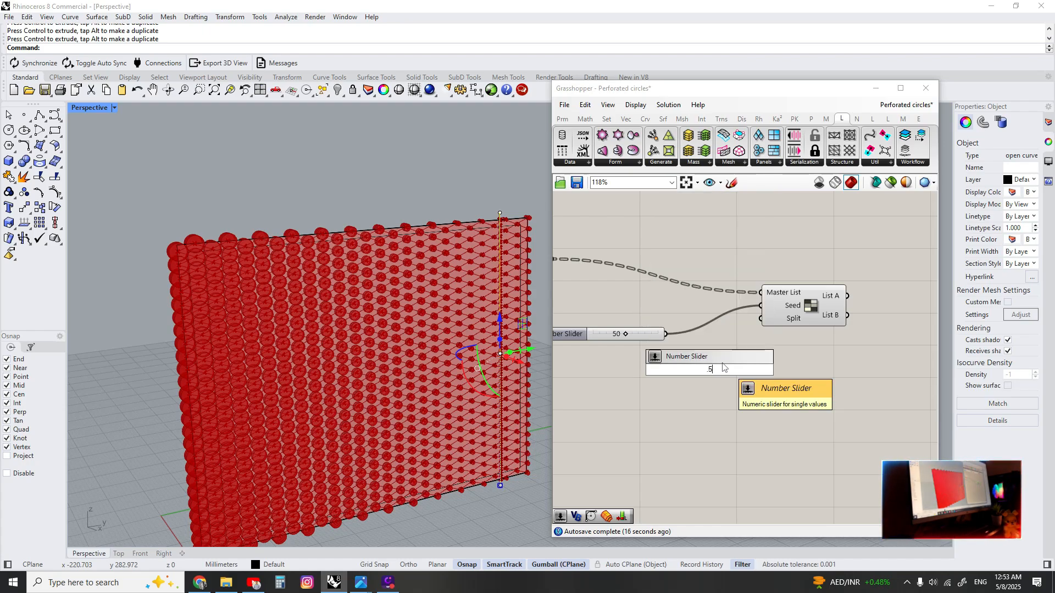
pyautogui.moveTo(810, 317); pyautogui.dragTo(814, 299)
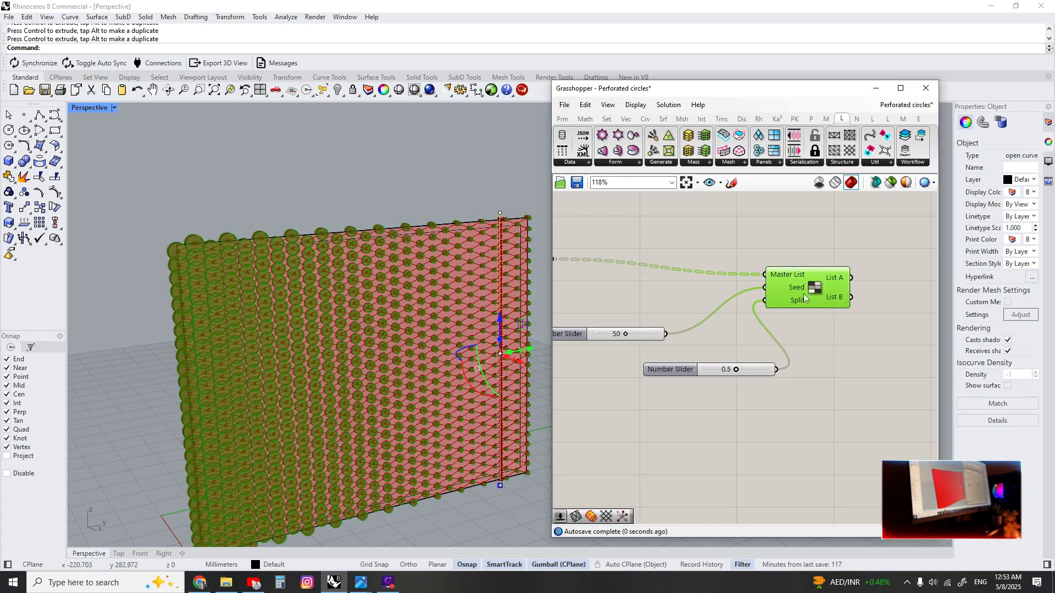
# - Add a Geometry parameter and feed it from the List A output of Random Split List
pyautogui.moveTo(916, 267); pyautogui.dragTo(829, 281, button='right')
pyautogui.doubleClick(829, 282)
pyautogui.write('geom')
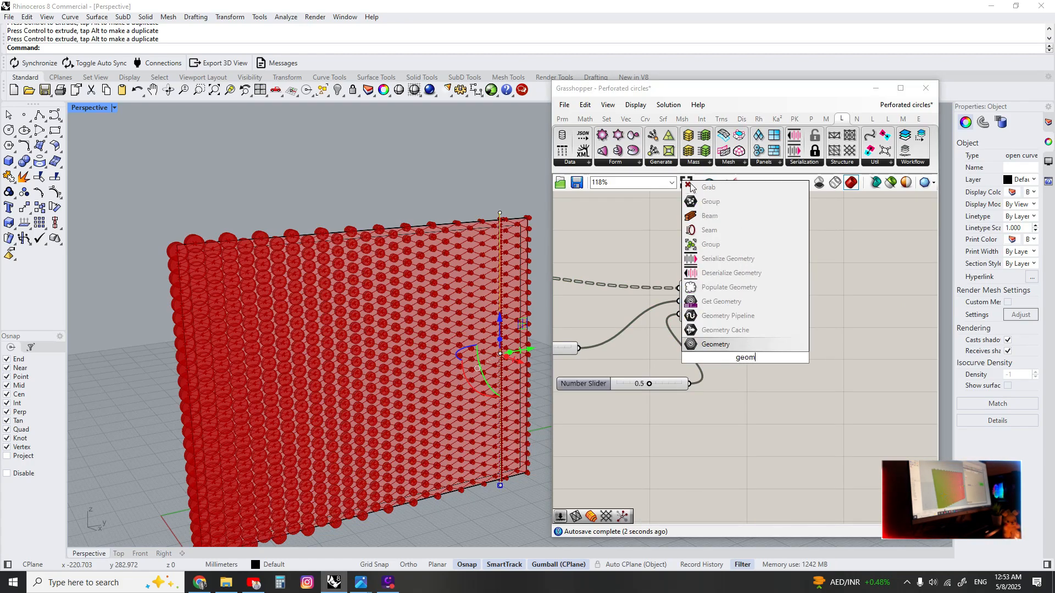
pyautogui.press('Return')
pyautogui.moveTo(746, 357); pyautogui.dragTo(823, 271)
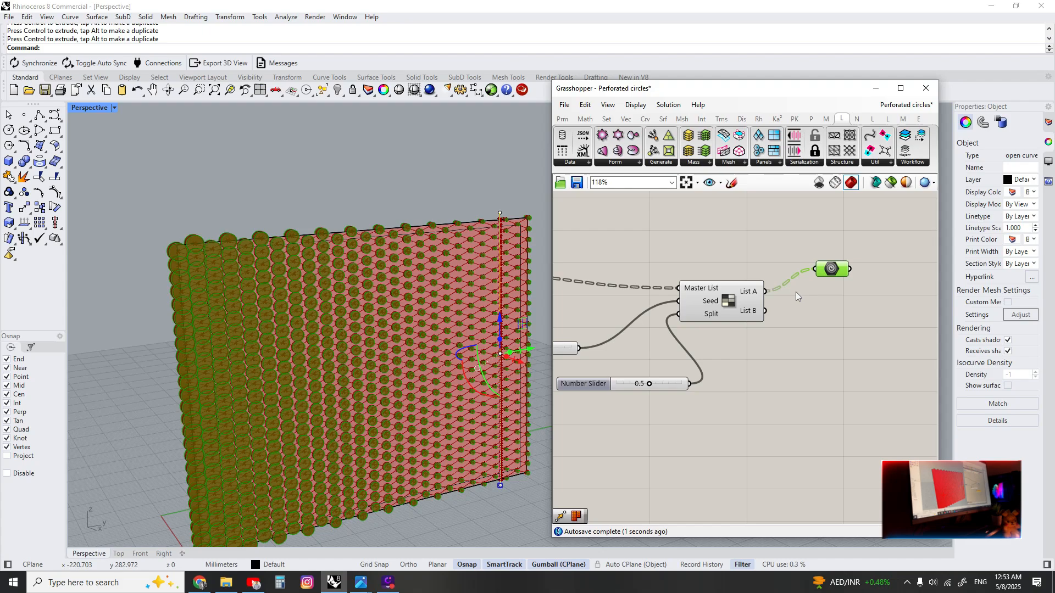
pyautogui.click(698, 308)
pyautogui.moveTo(796, 301)
pyautogui.mouseDown(button='right')
pyautogui.moveTo(873, 312)
pyautogui.moveTo(786, 306)
pyautogui.mouseUp(button='right')
pyautogui.click(822, 277)
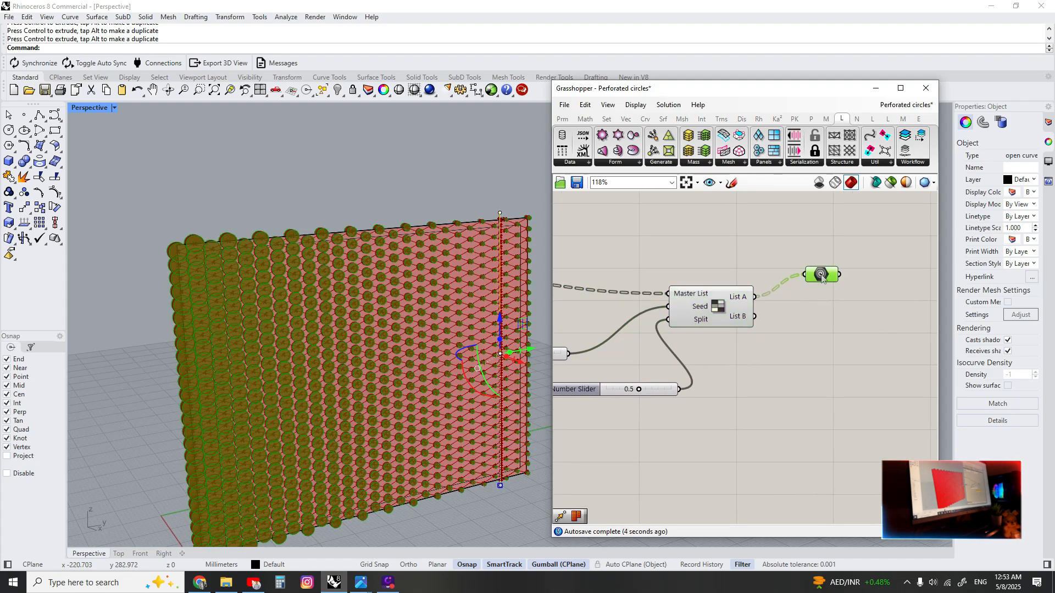
# - Reposition the Geometry parameter slightly higher above the Random Split List component
pyautogui.moveTo(688, 300); pyautogui.dragTo(638, 305, button='right')
pyautogui.scroll(-2, 694, 306)
pyautogui.scroll(2, 717, 309)
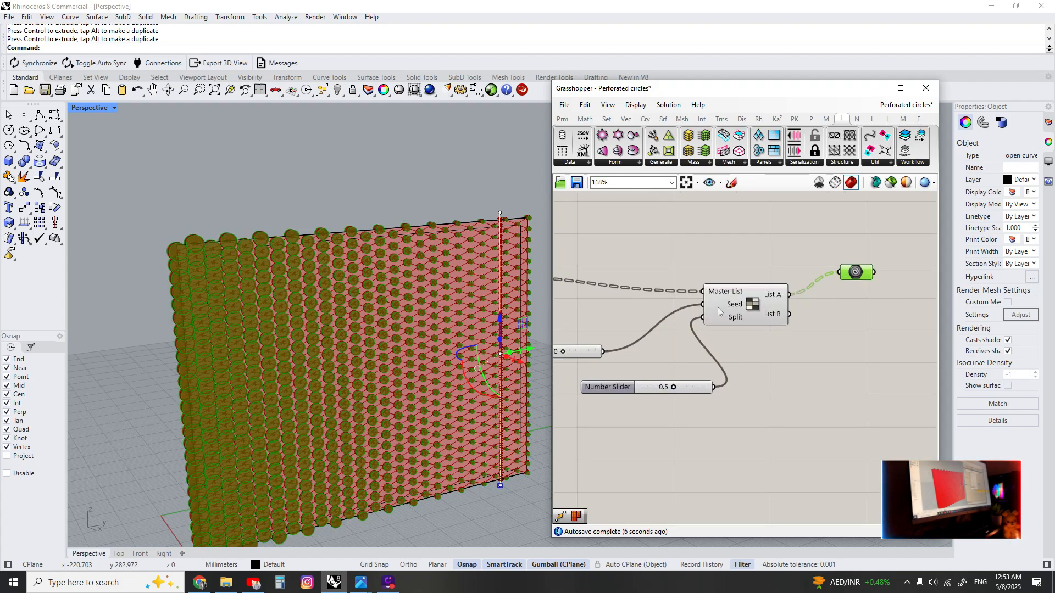
pyautogui.click(631, 394)
pyautogui.moveTo(834, 284); pyautogui.dragTo(881, 297, button='right')
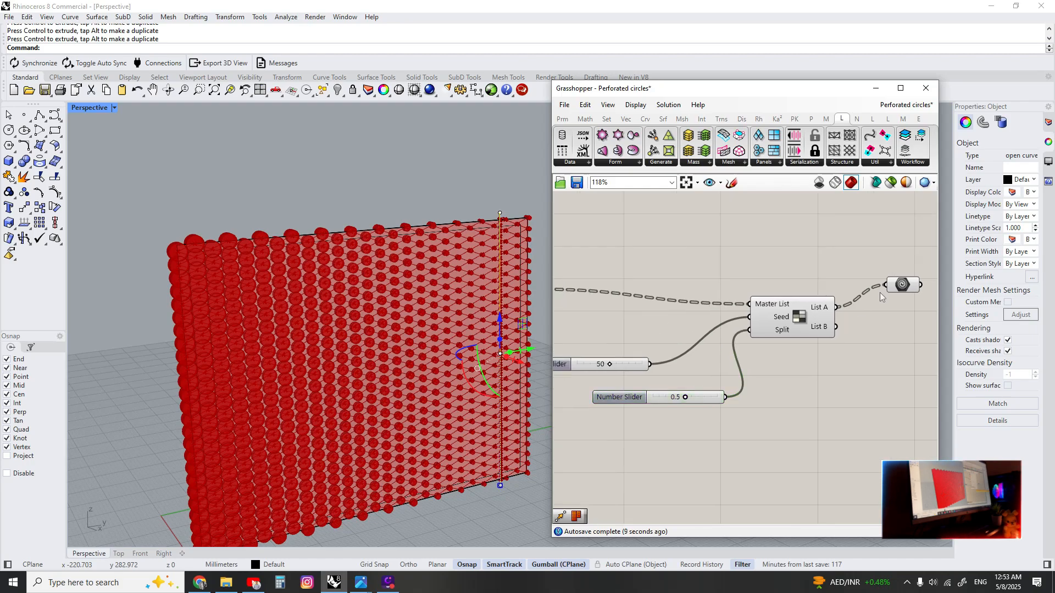
pyautogui.moveTo(907, 282); pyautogui.dragTo(914, 267)
pyautogui.click(873, 314)
pyautogui.moveTo(872, 314); pyautogui.dragTo(818, 308, button='right')
# - Flatten the Master List input of the Random Split List component
pyautogui.click(710, 308)
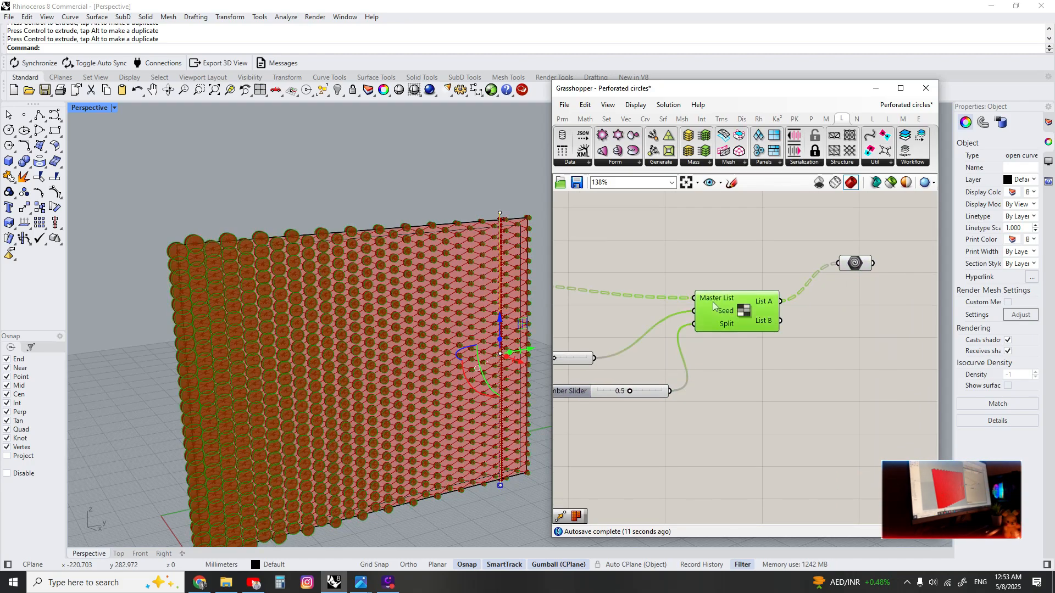
pyautogui.scroll(3, 712, 300)
pyautogui.rightClick(712, 300)
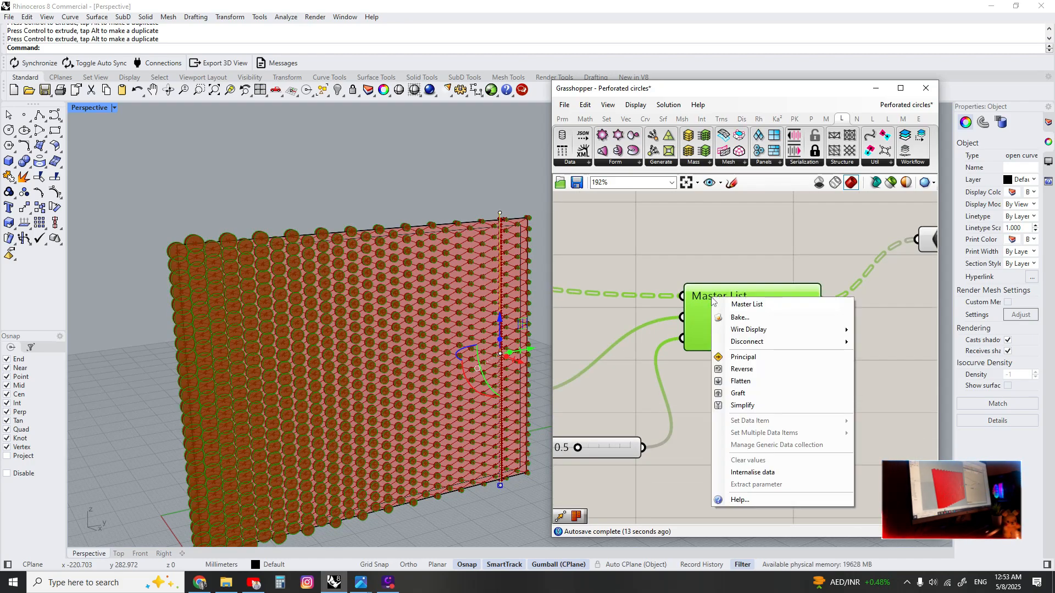
pyautogui.click(736, 390)
pyautogui.scroll(-5, 736, 390)
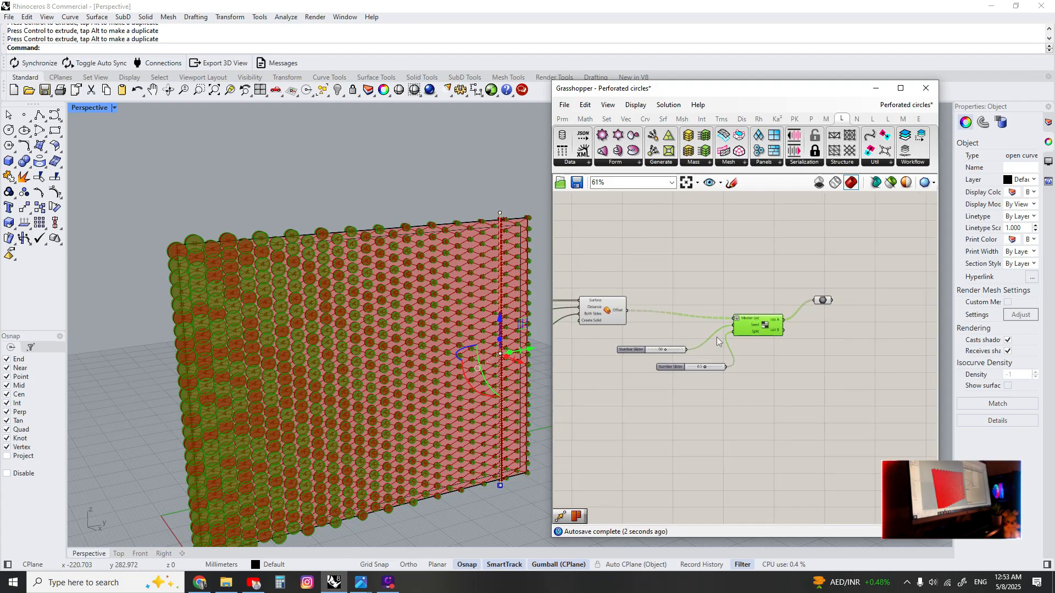
# - Turn off the preview of Offset Surface and of the last component in the upper purple group
pyautogui.scroll(2, 800, 333)
pyautogui.moveTo(646, 322); pyautogui.dragTo(712, 317, button='right')
pyautogui.click(622, 290)
pyautogui.middleClick(621, 287)
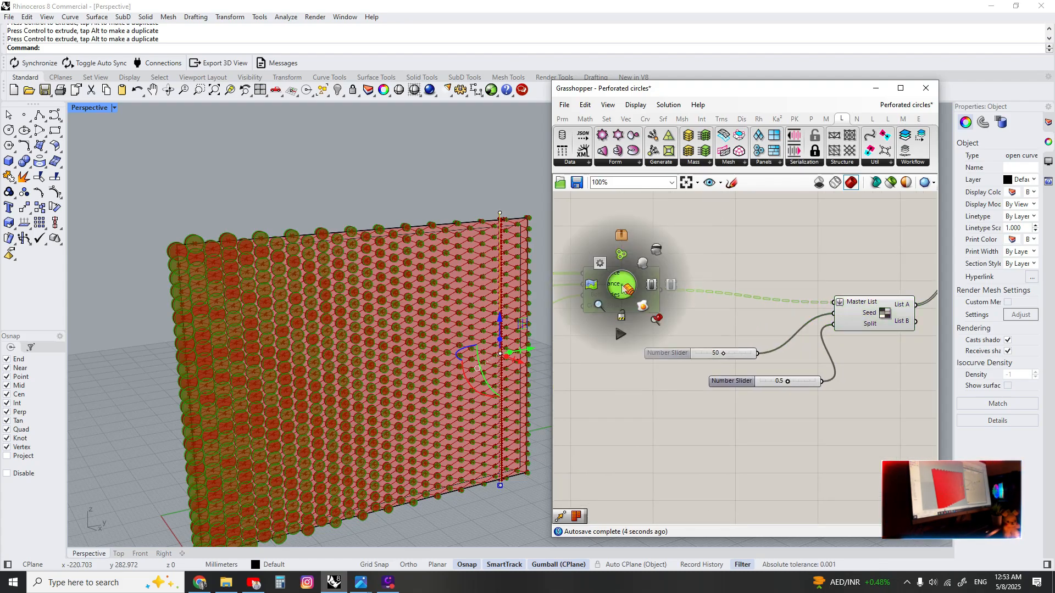
pyautogui.click(654, 255)
pyautogui.scroll(-4, 778, 310)
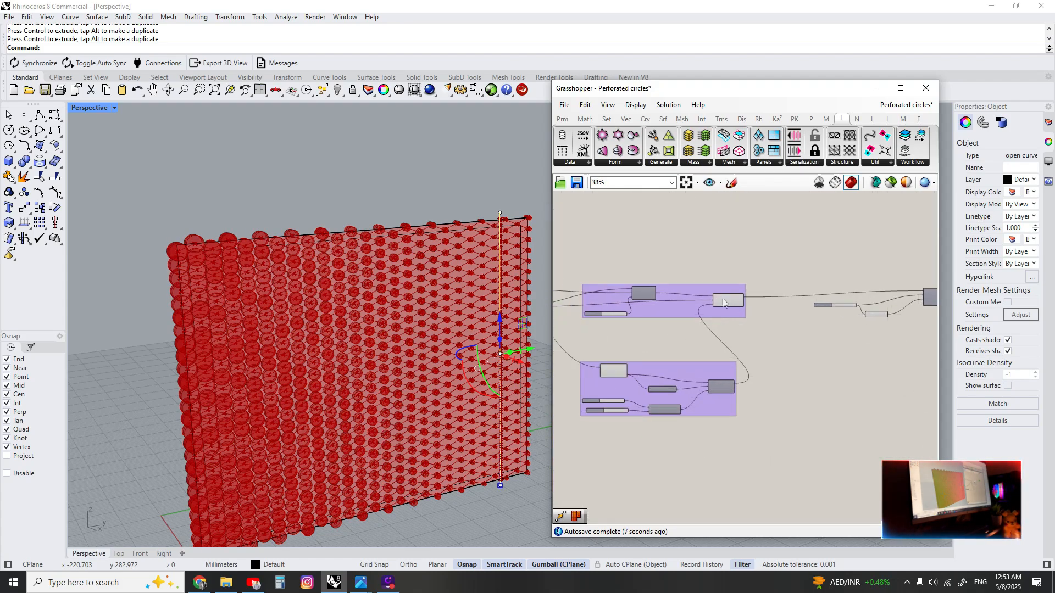
pyautogui.middleClick(723, 299)
pyautogui.click(755, 264)
# - Turn off the preview of the remaining upstream components in the purple groups and of Random Split List
pyautogui.moveTo(657, 312); pyautogui.dragTo(755, 311, button='right')
pyautogui.moveTo(752, 256); pyautogui.dragTo(557, 428)
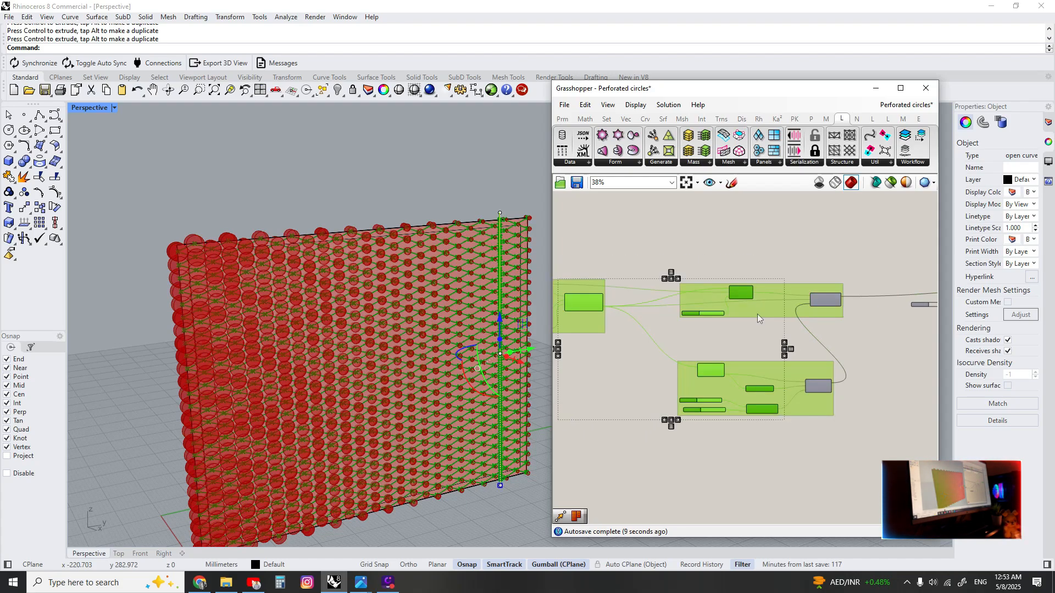
pyautogui.middleClick(758, 308)
pyautogui.click(789, 273)
pyautogui.scroll(3, 568, 322)
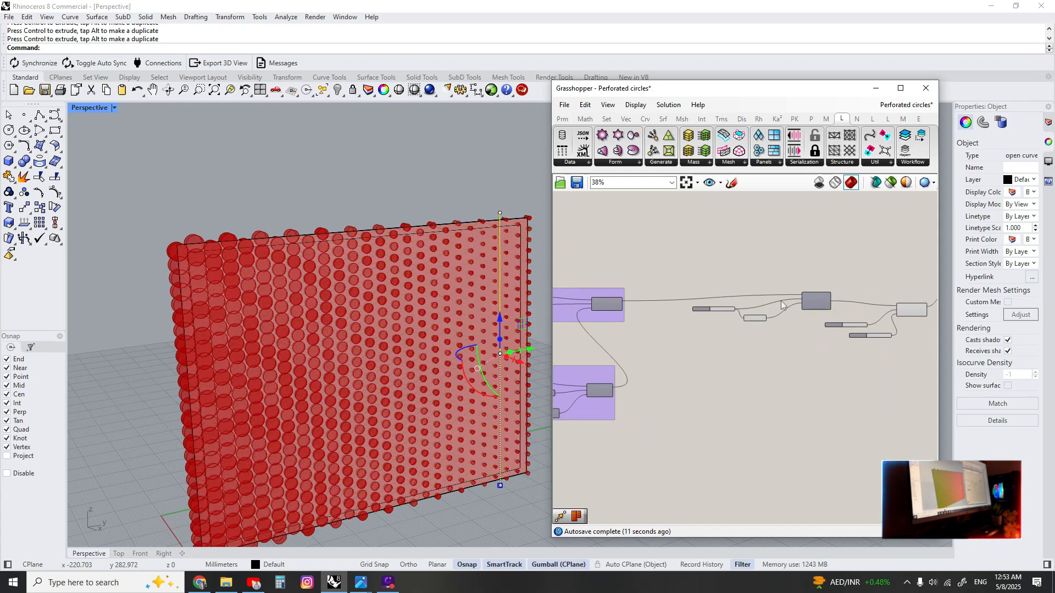
pyautogui.middleClick(730, 314)
pyautogui.click(762, 276)
pyautogui.scroll(2, 816, 301)
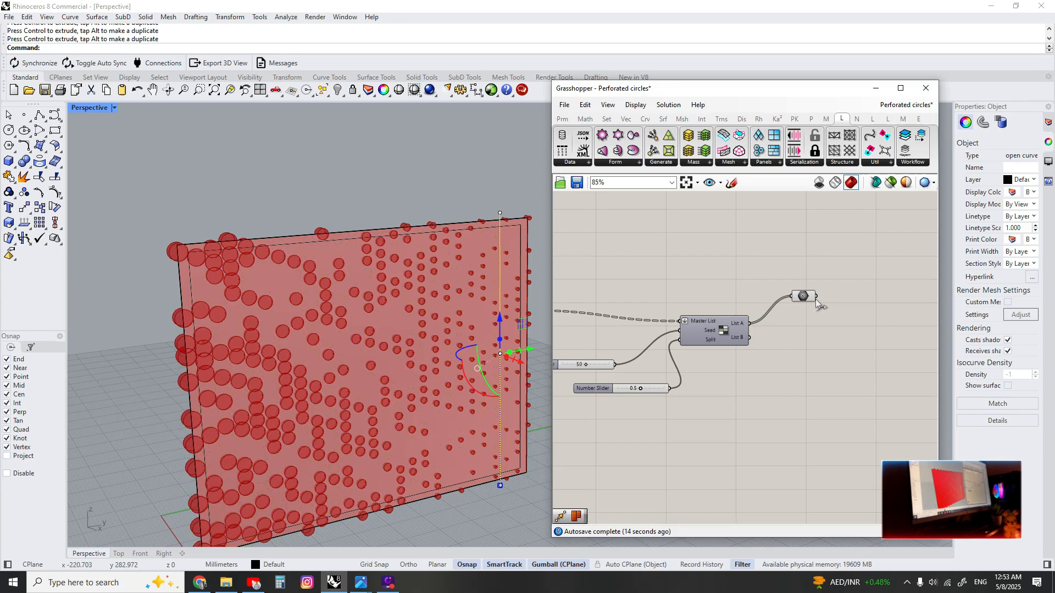
# - Bring the whole wall panel into view and select its inner closed rectangular boundary curve
pyautogui.click(804, 296)
pyautogui.click(780, 335)
pyautogui.keyDown('shift'); pyautogui.moveTo(372, 337); pyautogui.dragTo(332, 300, button='right'); pyautogui.keyUp('shift')
pyautogui.press('Escape')
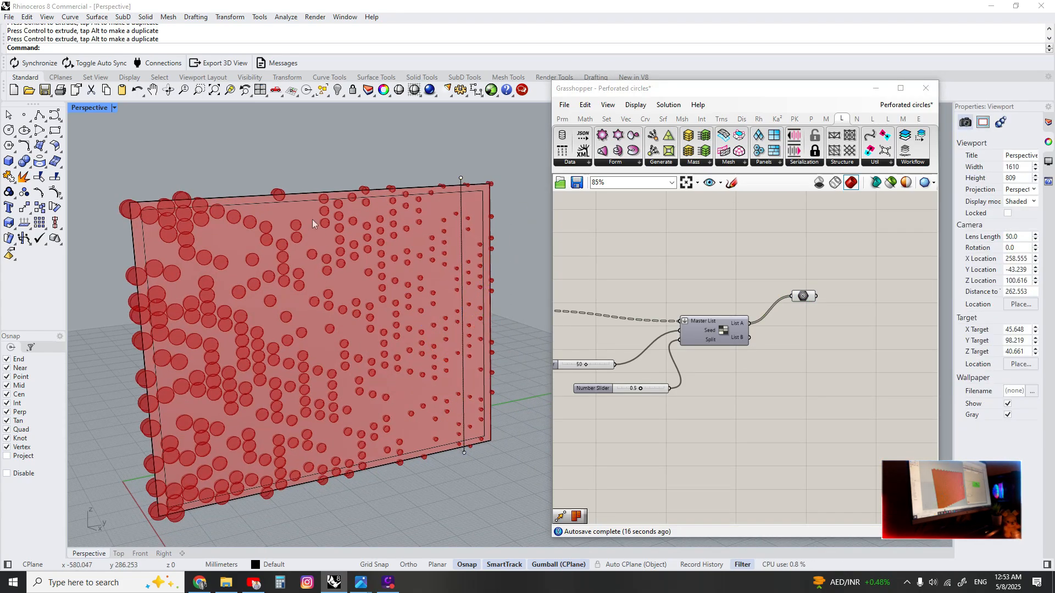
pyautogui.click(302, 210)
pyautogui.press('Escape')
pyautogui.click(299, 203)
pyautogui.press('Escape')
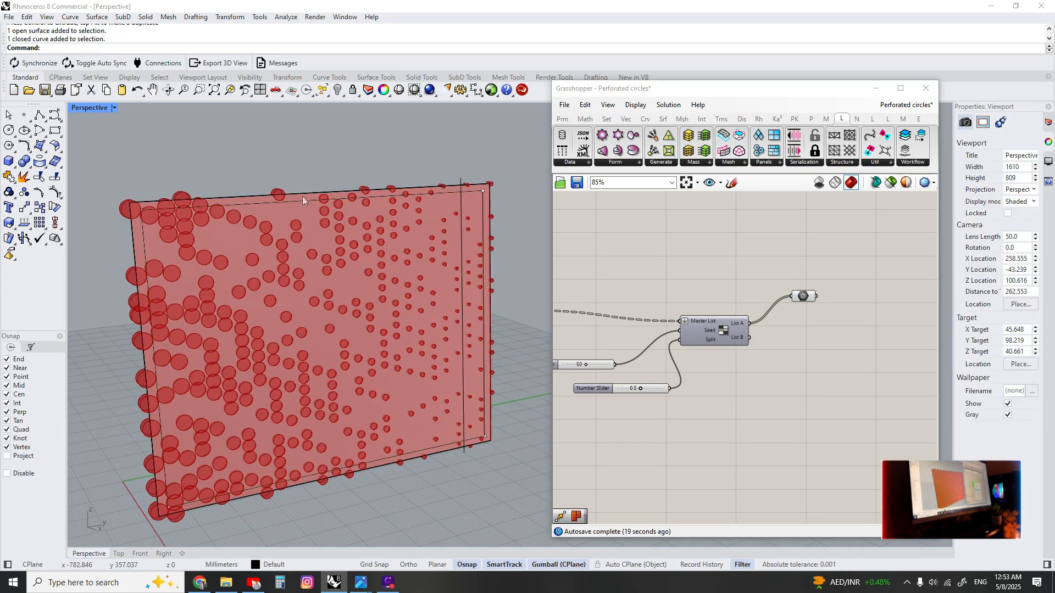
pyautogui.click(303, 196)
pyautogui.press('Escape')
pyautogui.click(300, 203)
pyautogui.press('Escape')
pyautogui.click(300, 202)
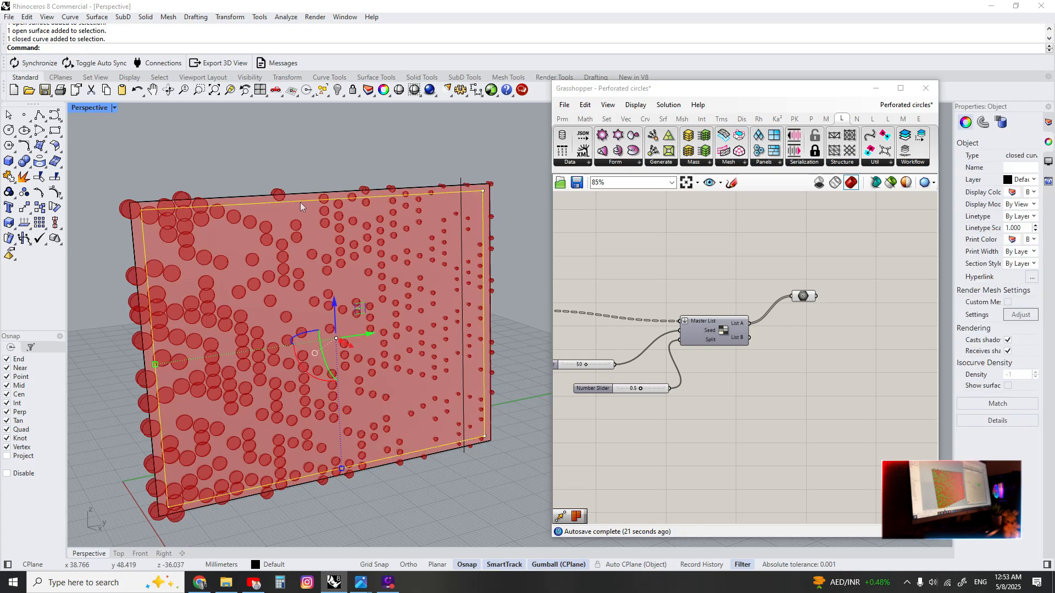
# - Set the slider feeding the Split input of Random Split List to 0.9
pyautogui.scroll(2, 708, 351)
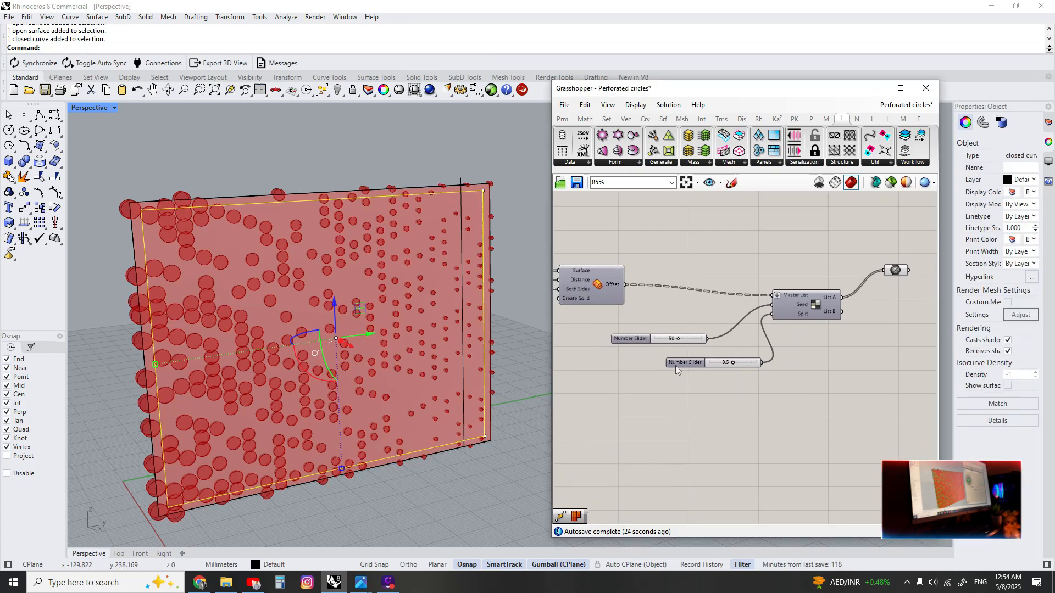
pyautogui.click(647, 358)
pyautogui.scroll(1, 645, 358)
pyautogui.moveTo(696, 357); pyautogui.dragTo(730, 357)
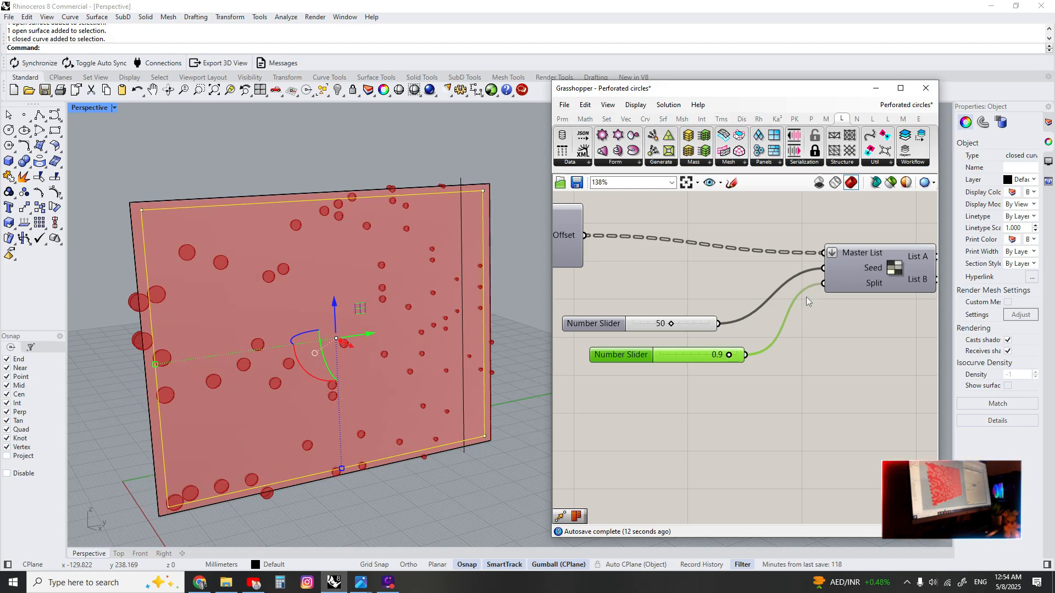
# - Compare List B and List A of Random Split List in the Geometry parameter, leaving List B connected
pyautogui.moveTo(807, 298); pyautogui.dragTo(582, 317, button='right')
pyautogui.moveTo(713, 299); pyautogui.dragTo(779, 232)
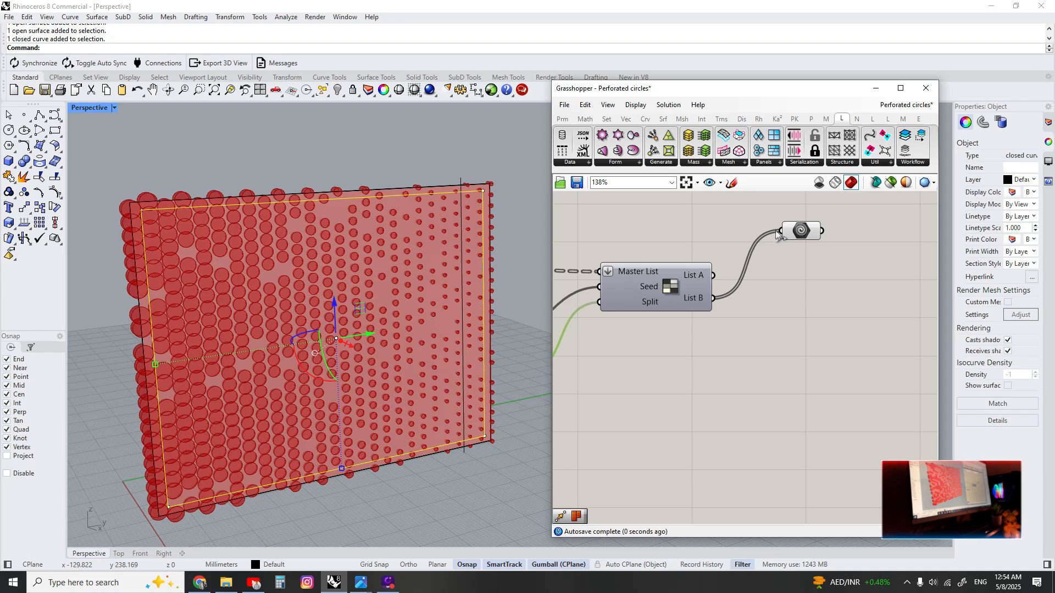
pyautogui.moveTo(714, 275); pyautogui.dragTo(780, 231)
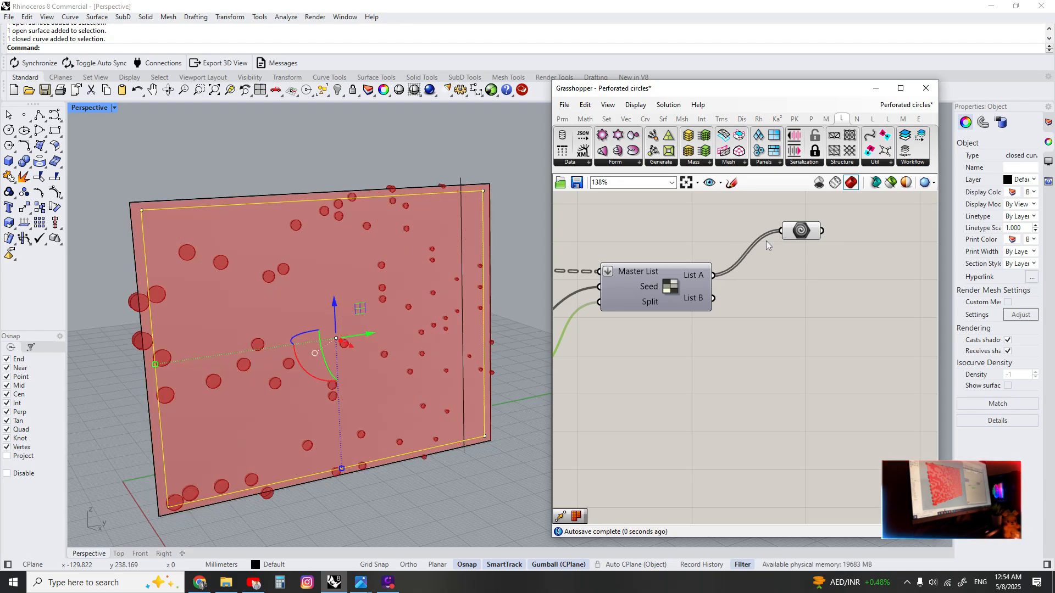
pyautogui.moveTo(713, 298); pyautogui.dragTo(780, 231)
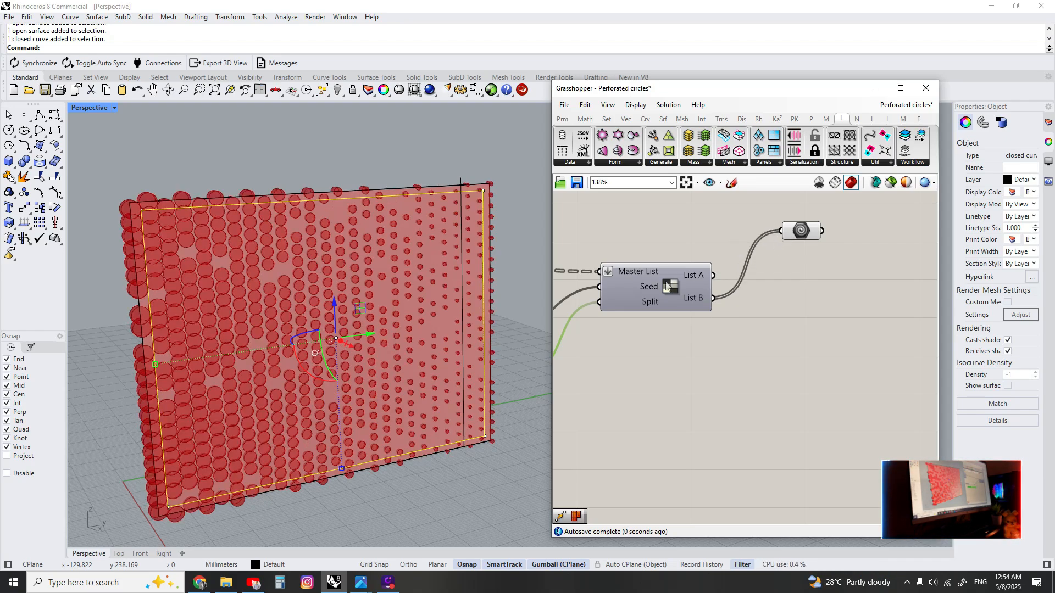
# - Set the Random Split List's Split slider to 0.4 and its Seed slider to 35
pyautogui.moveTo(590, 336); pyautogui.dragTo(854, 309, button='right')
pyautogui.moveTo(770, 352); pyautogui.dragTo(736, 347)
pyautogui.moveTo(873, 315); pyautogui.dragTo(796, 304, button='right')
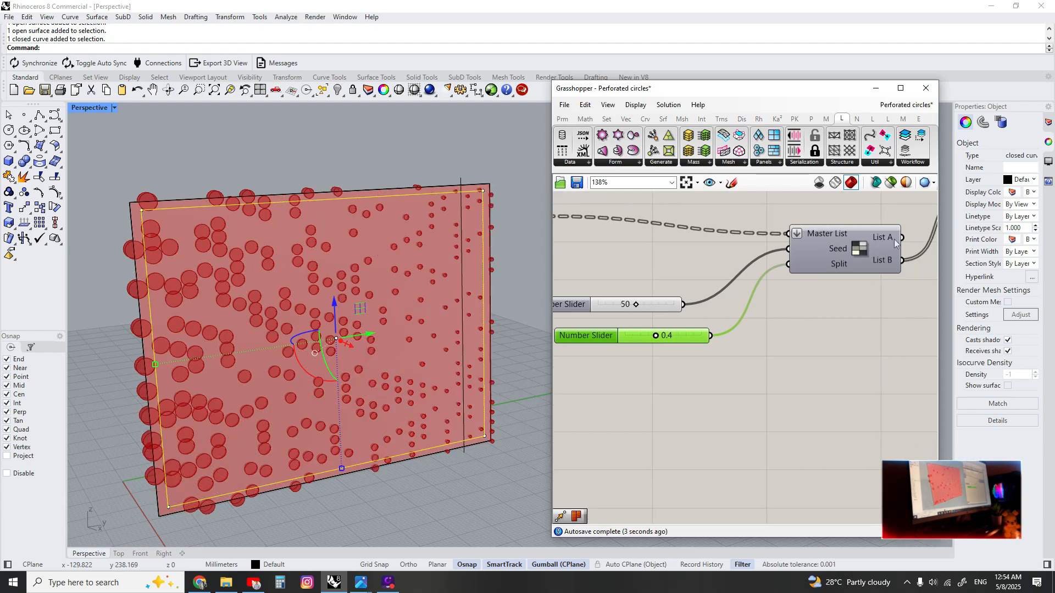
pyautogui.moveTo(686, 321); pyautogui.dragTo(739, 321, button='right')
pyautogui.moveTo(687, 306); pyautogui.dragTo(677, 306)
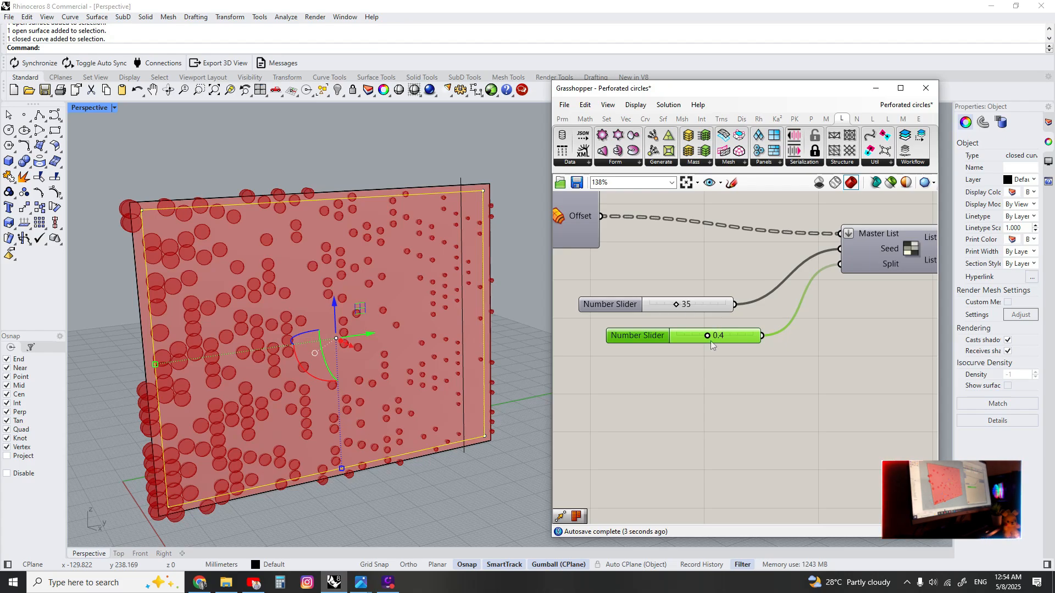
pyautogui.moveTo(707, 339)
pyautogui.mouseDown()
pyautogui.moveTo(694, 340)
pyautogui.moveTo(716, 342)
pyautogui.moveTo(705, 342)
pyautogui.mouseUp()
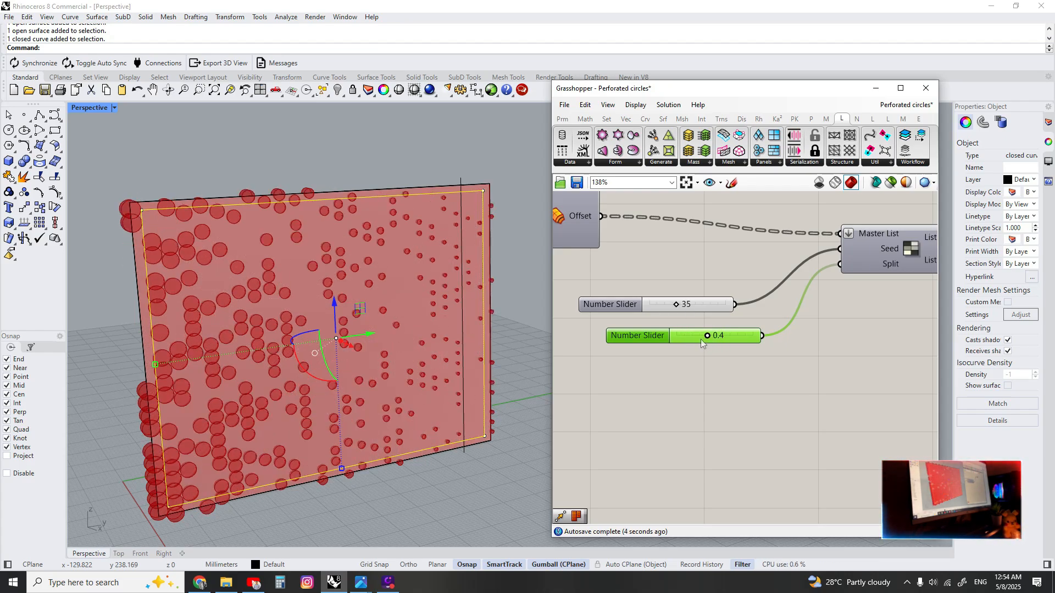
# - Group the Offset and Random Split List components with their sliders and Geometry parameter, and move the group slightly lower on the canvas
pyautogui.scroll(-3, 697, 340)
pyautogui.moveTo(598, 311); pyautogui.dragTo(862, 312, button='right')
pyautogui.scroll(-5, 771, 322)
pyautogui.moveTo(901, 341); pyautogui.dragTo(618, 310, button='right')
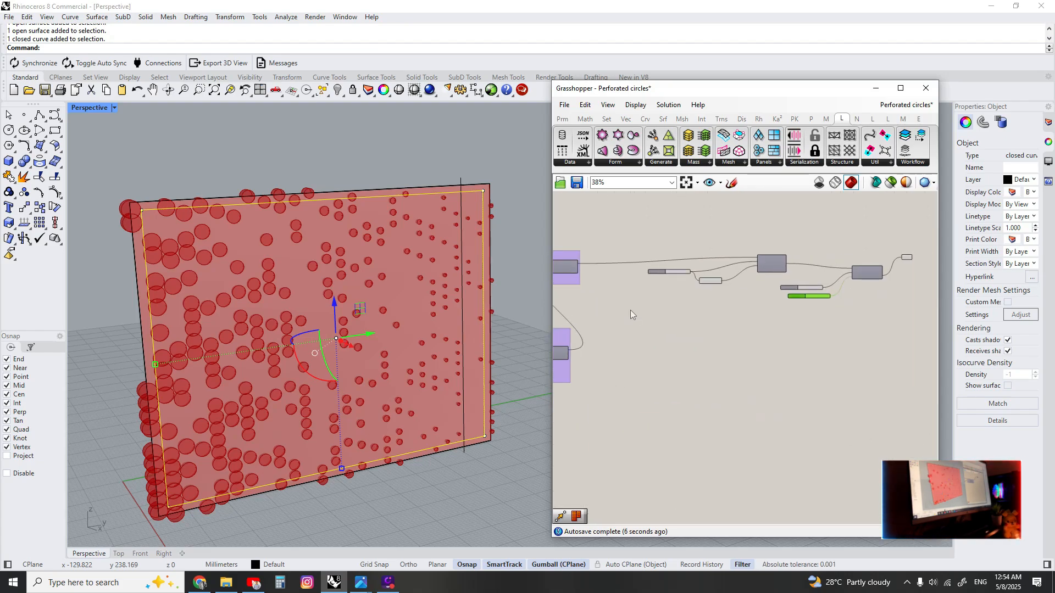
pyautogui.moveTo(935, 223); pyautogui.dragTo(640, 301)
pyautogui.hotkey('ctrl', 'g')
pyautogui.moveTo(747, 292); pyautogui.dragTo(746, 328)
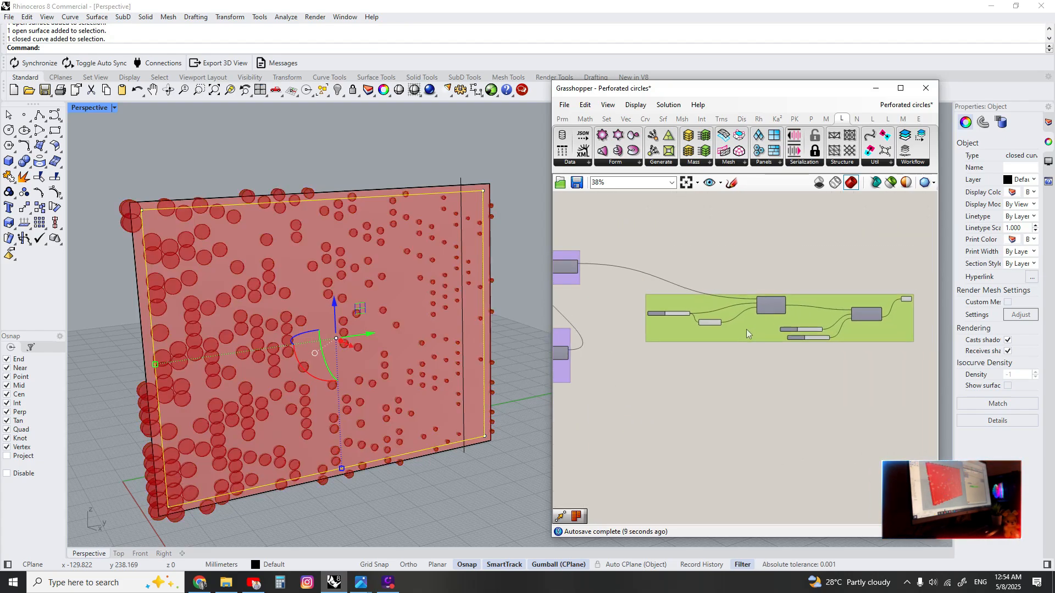
pyautogui.click(637, 344)
# - Move the wall surface parameter farther away from the structure component to widen the first group
pyautogui.moveTo(622, 344); pyautogui.dragTo(717, 342, button='right')
pyautogui.moveTo(599, 304); pyautogui.dragTo(758, 311, button='right')
pyautogui.moveTo(577, 270); pyautogui.dragTo(820, 310, button='right')
pyautogui.scroll(3, 771, 298)
pyautogui.moveTo(772, 300); pyautogui.dragTo(578, 262)
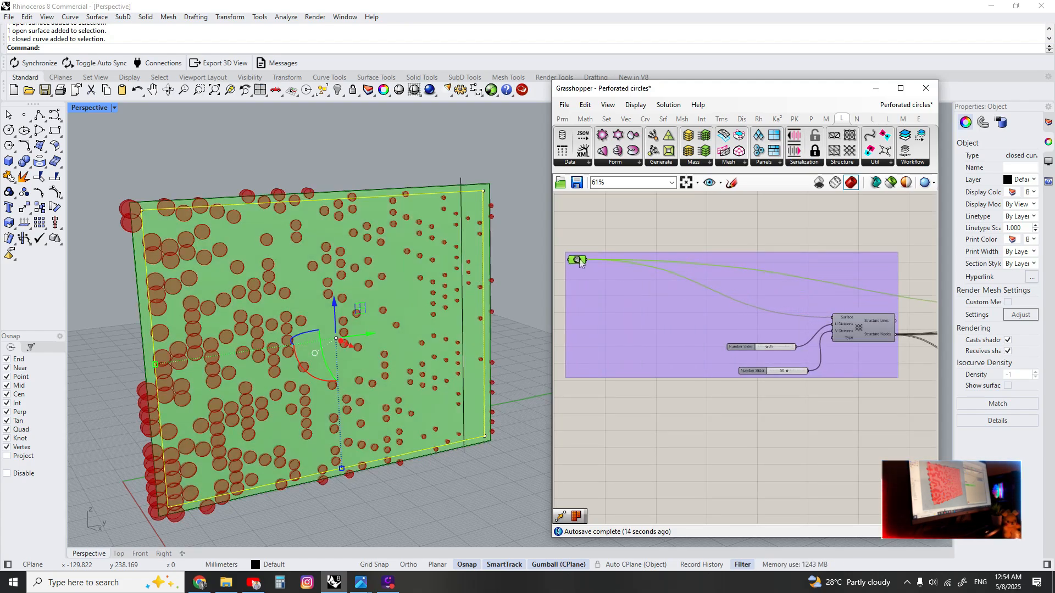
pyautogui.moveTo(578, 262); pyautogui.dragTo(748, 314, button='right')
pyautogui.scroll(2, 655, 291)
pyautogui.click(669, 297)
pyautogui.doubleClick(669, 296)
pyautogui.write('curve')
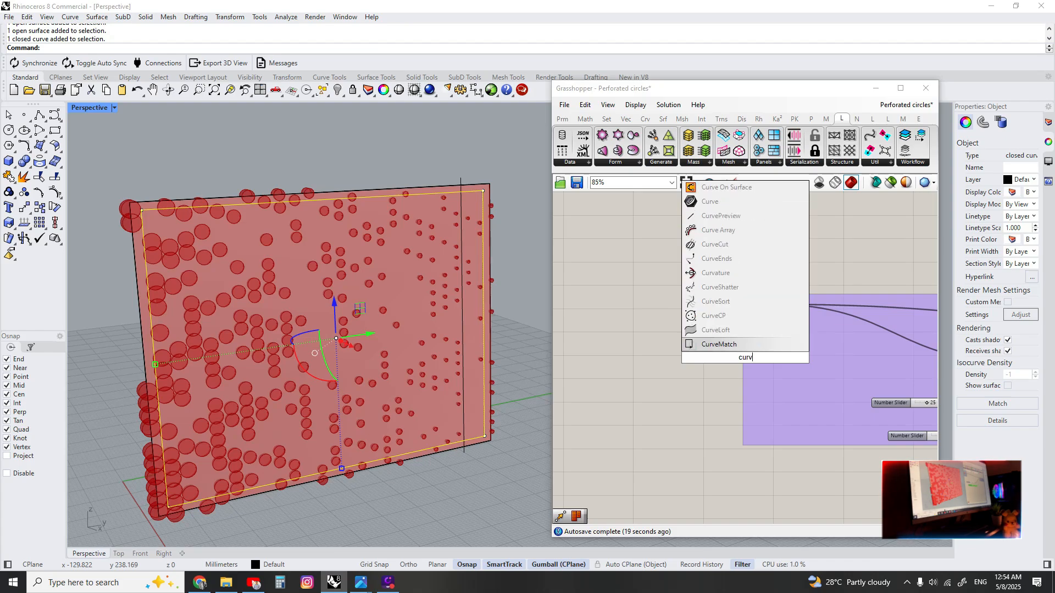
pyautogui.press('Return')
pyautogui.scroll(3, 168, 157)
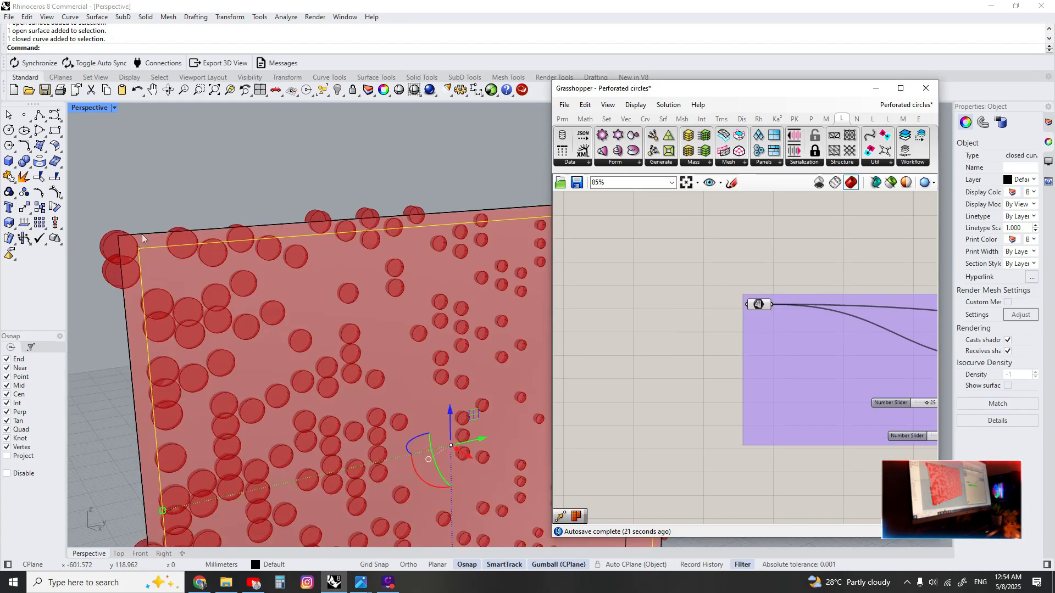
pyautogui.scroll(-5, 142, 234)
# - Add an empty Curve parameter outside the first group and place it near the surface parameter
pyautogui.moveTo(892, 347); pyautogui.dragTo(765, 324, button='right')
pyautogui.moveTo(467, 291); pyautogui.dragTo(731, 316, button='right')
pyautogui.write('curve')
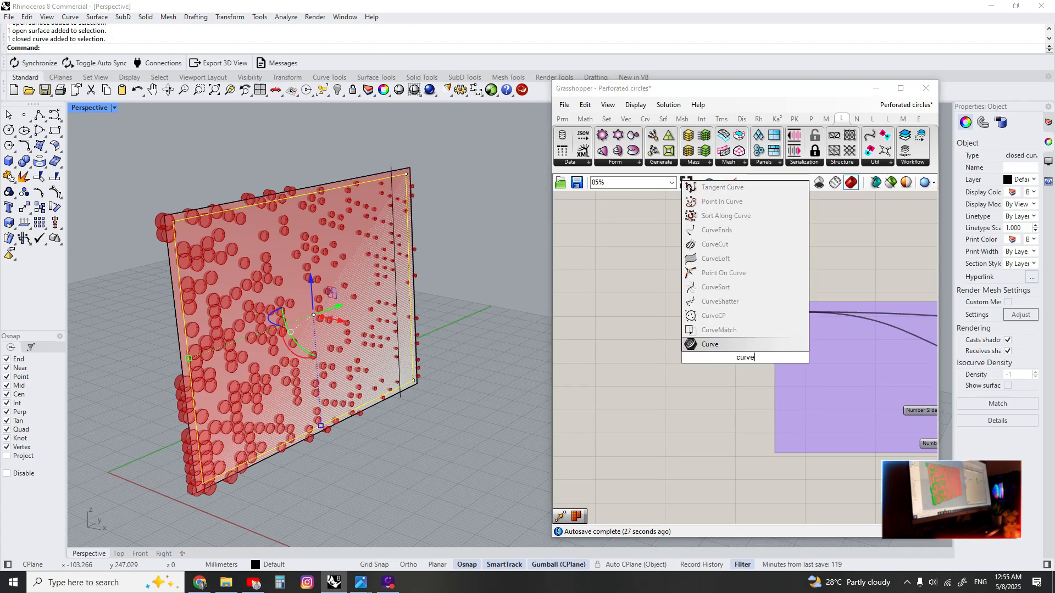
pyautogui.press('Return')
pyautogui.moveTo(746, 356); pyautogui.dragTo(714, 310)
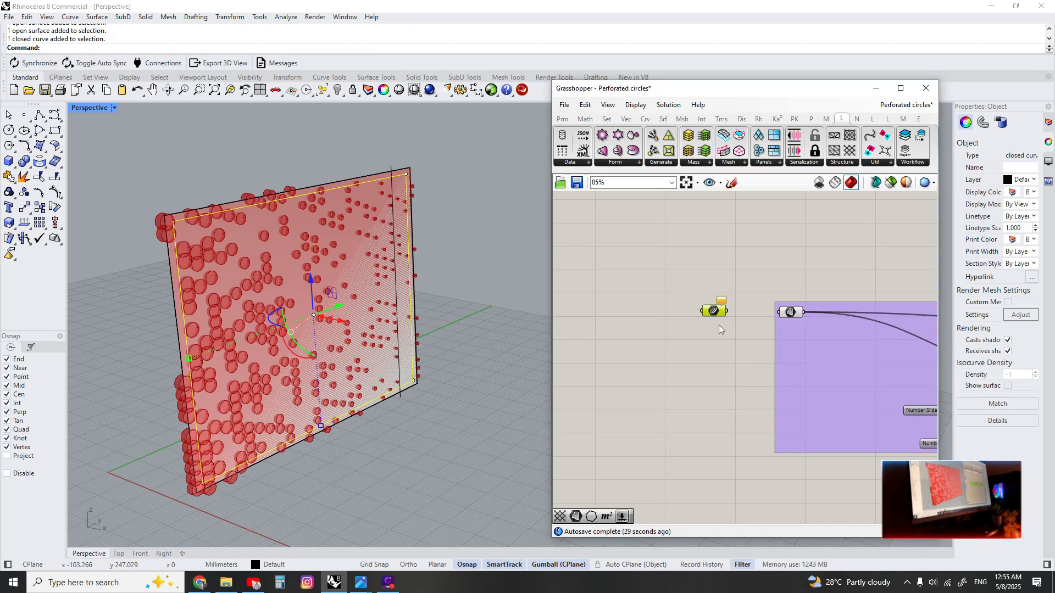
pyautogui.rightClick(690, 282)
pyautogui.moveTo(702, 341)
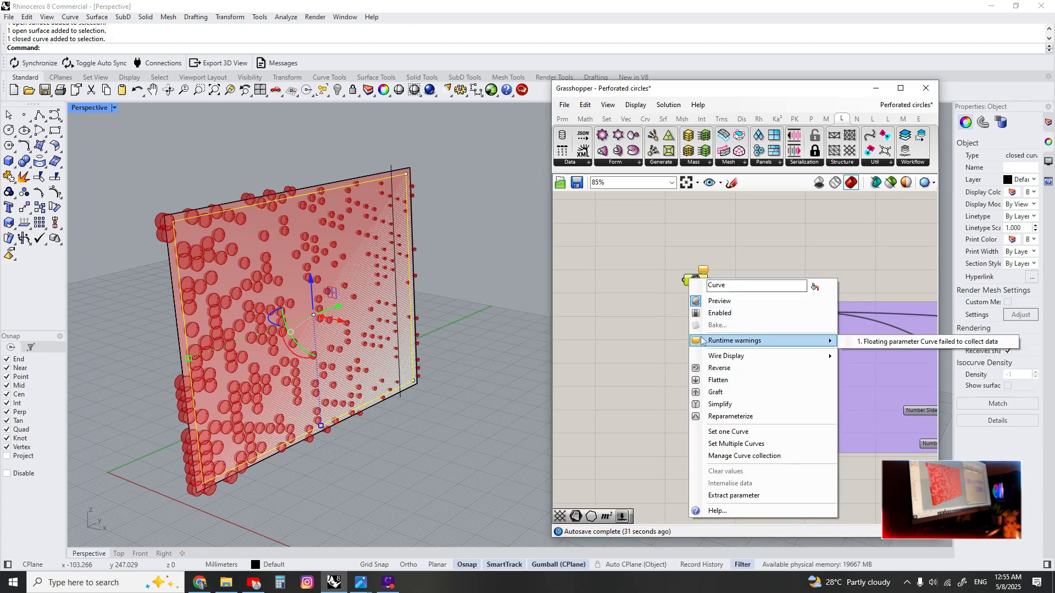
pyautogui.click(664, 339)
# - Add a Scale component in the first group and connect the wall surface parameter to its Geometry input
pyautogui.moveTo(770, 356); pyautogui.dragTo(634, 343, button='right')
pyautogui.press('F4')
pyautogui.write('off')
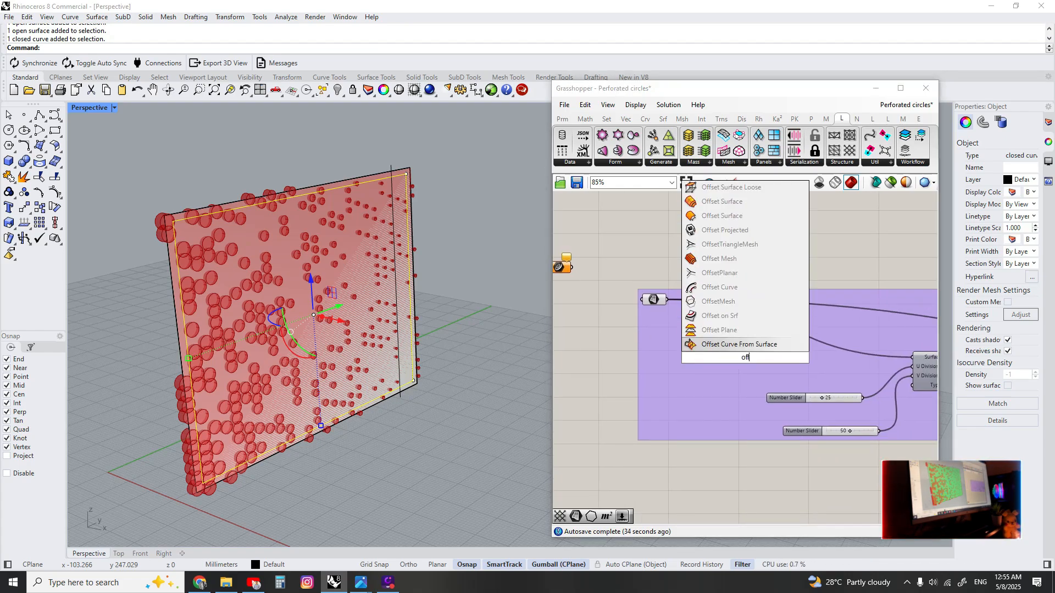
pyautogui.press('BackSpace')
pyautogui.press('BackSpace')
pyautogui.press('BackSpace')
pyautogui.write('scale')
pyautogui.press('Return')
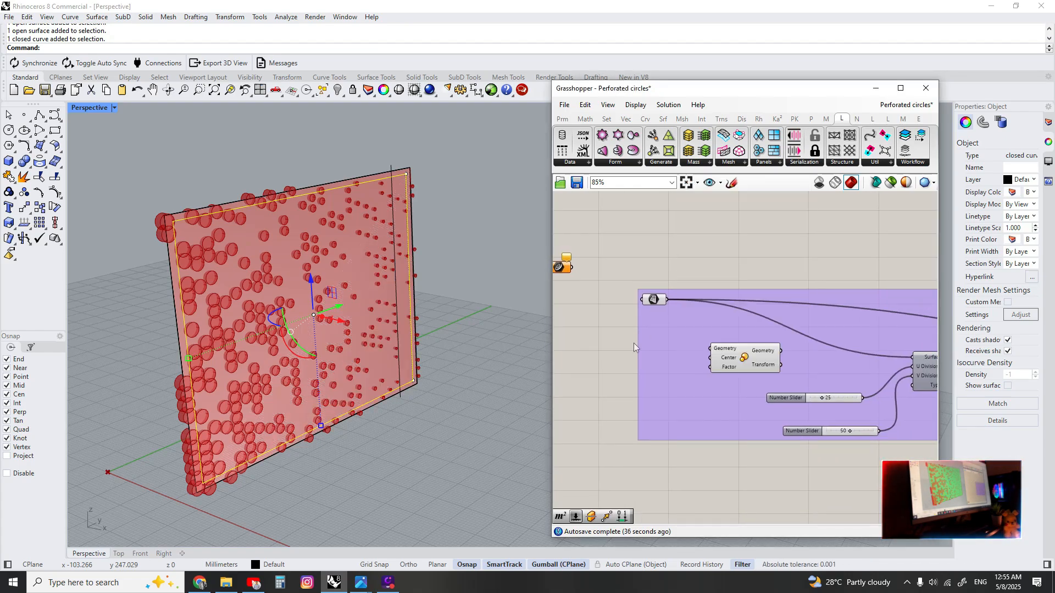
pyautogui.moveTo(668, 301); pyautogui.dragTo(747, 338)
# - Add an Area component fed by the wall surface and connect its Centroid output to the Scale component's Center input
pyautogui.press('F4')
pyautogui.write('area')
pyautogui.press('Return')
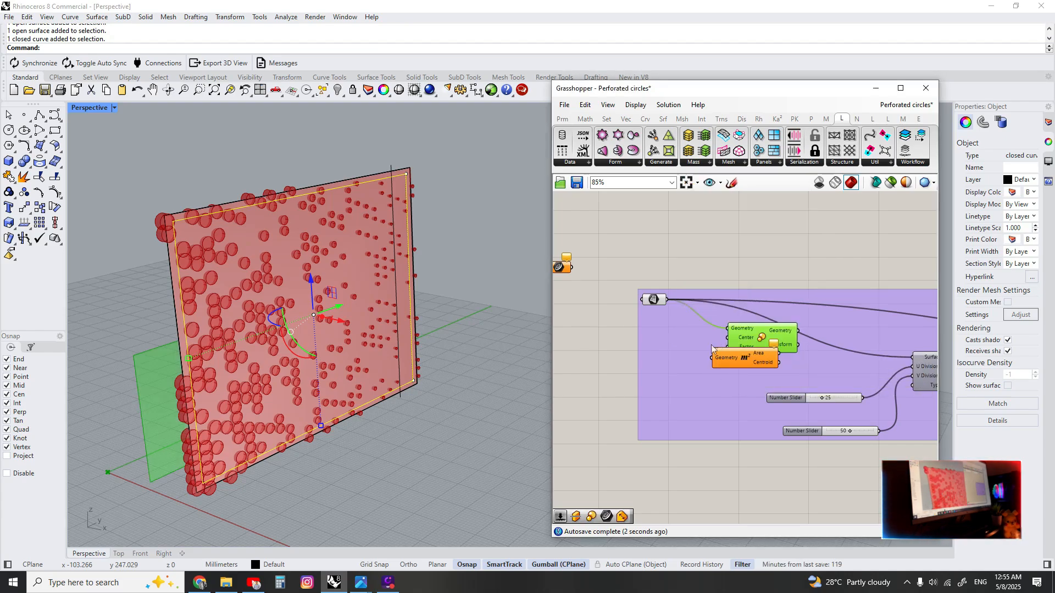
pyautogui.moveTo(707, 274); pyautogui.dragTo(681, 273)
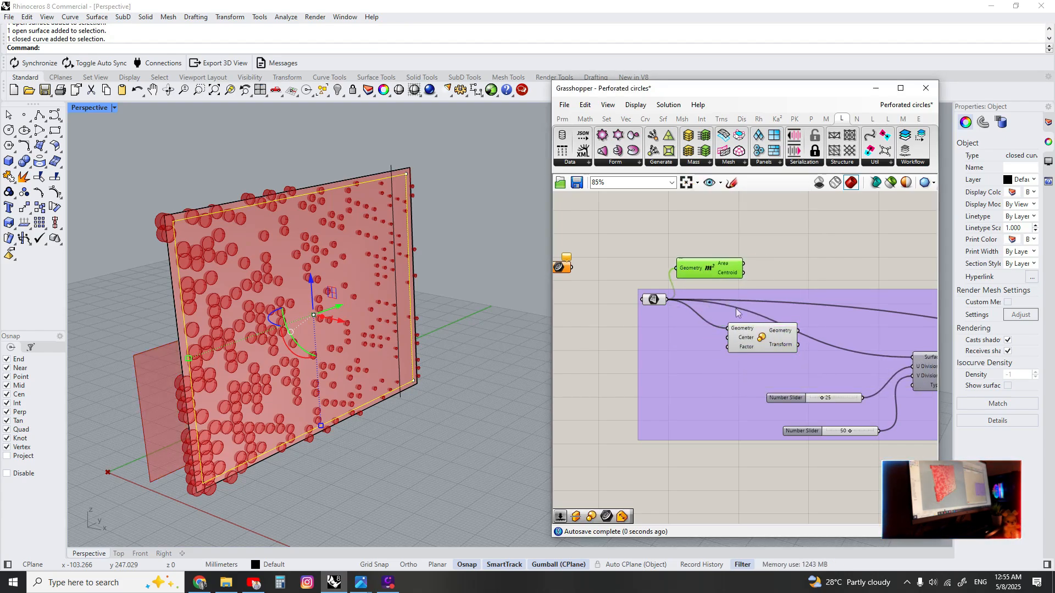
pyautogui.moveTo(759, 340); pyautogui.dragTo(763, 350)
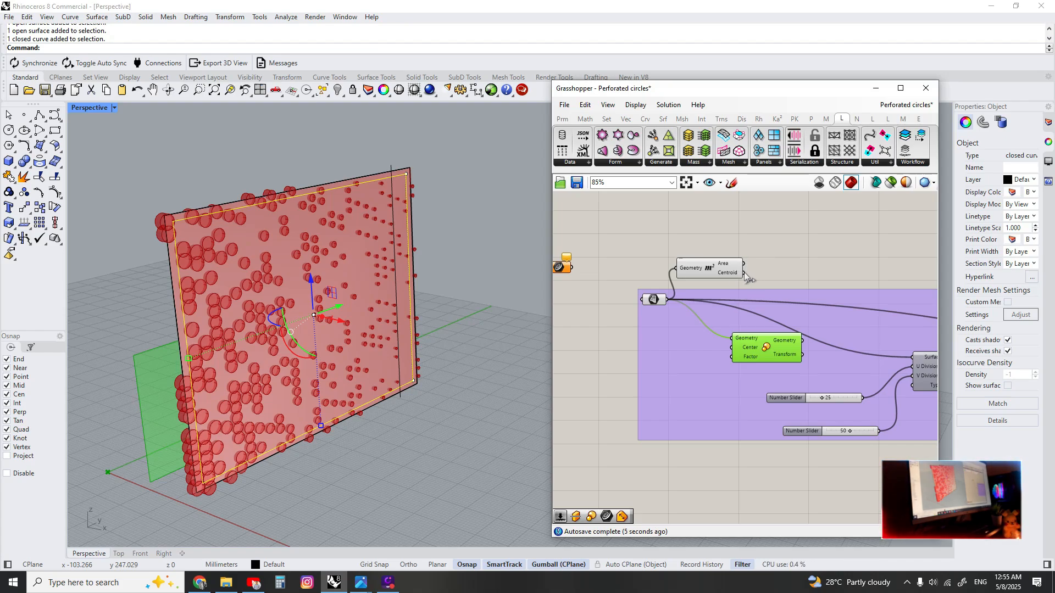
pyautogui.moveTo(744, 272); pyautogui.dragTo(769, 343)
# - Create a 0.9 number slider and connect it to the Scale component's Factor input
pyautogui.scroll(3, 687, 351)
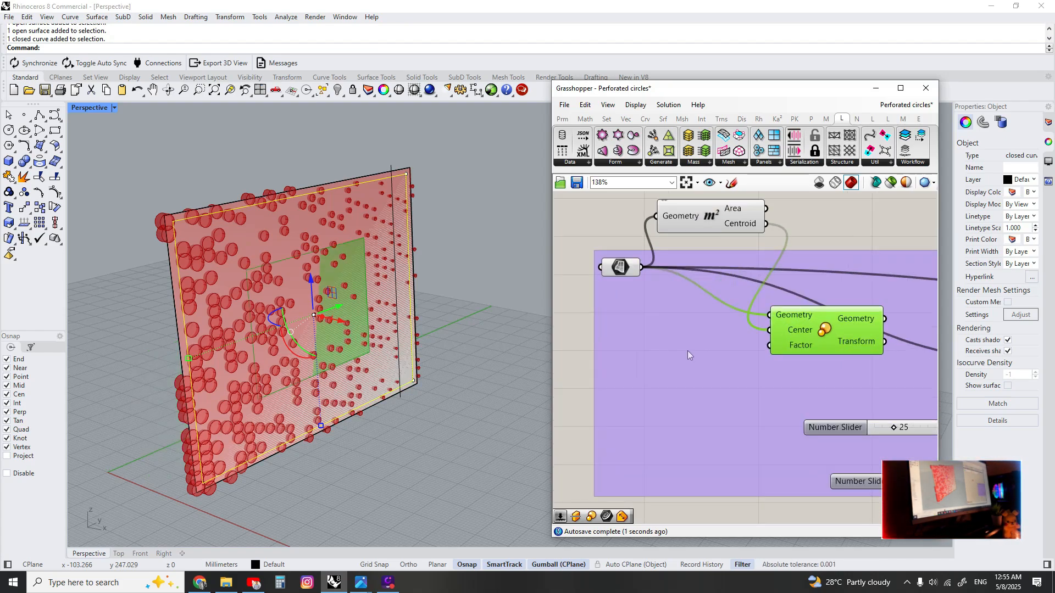
pyautogui.doubleClick(690, 350)
pyautogui.write('0.9')
pyautogui.press('Return')
pyautogui.moveTo(690, 350); pyautogui.dragTo(643, 346)
pyautogui.moveTo(723, 346); pyautogui.dragTo(768, 347)
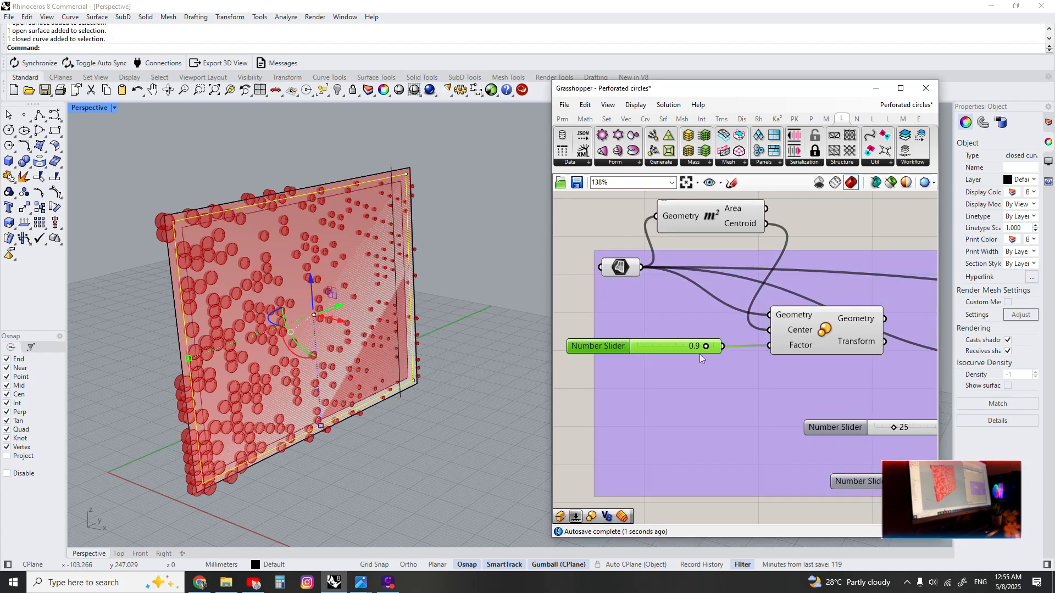
# - Arrange the surface parameter, Area component, factor slider and Scale component neatly inside the first group
pyautogui.scroll(1, 664, 343)
pyautogui.scroll(-3, 837, 365)
pyautogui.moveTo(740, 328); pyautogui.dragTo(708, 330, button='right')
pyautogui.moveTo(668, 305); pyautogui.dragTo(602, 307)
pyautogui.moveTo(714, 262); pyautogui.dragTo(671, 330)
pyautogui.moveTo(814, 344); pyautogui.dragTo(784, 360)
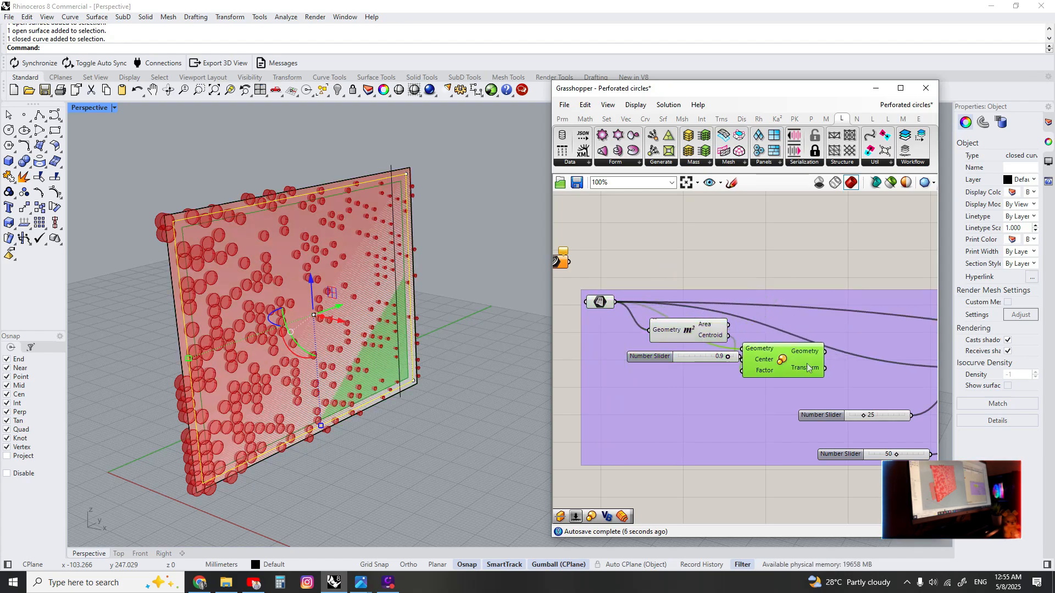
# - Connect the Scale component's Geometry output to the Surface input of the structure component, replacing the original surface
pyautogui.moveTo(740, 376); pyautogui.dragTo(602, 344, button='right')
pyautogui.moveTo(689, 320); pyautogui.dragTo(828, 337)
pyautogui.scroll(-3, 687, 345)
# - Connect the scaled surface from the Scale component to the circle component's Normal input, replacing the original surface
pyautogui.moveTo(686, 345); pyautogui.dragTo(604, 345, button='right')
pyautogui.scroll(1, 621, 345)
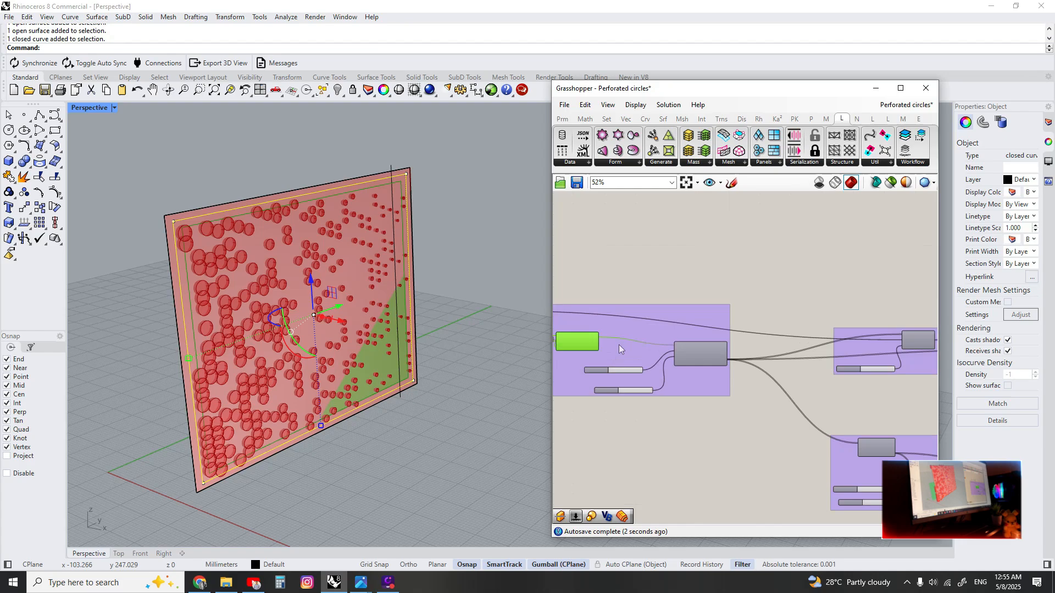
pyautogui.scroll(3, 906, 343)
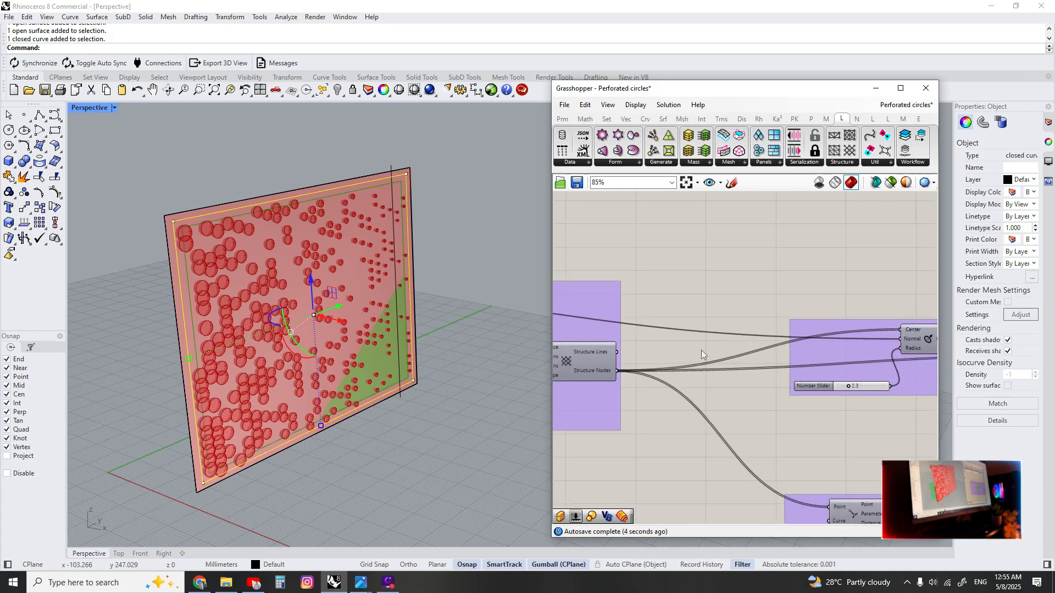
pyautogui.scroll(-2, 687, 353)
pyautogui.moveTo(596, 352); pyautogui.dragTo(668, 352, button='right')
pyautogui.scroll(-2, 608, 351)
pyautogui.scroll(2, 807, 345)
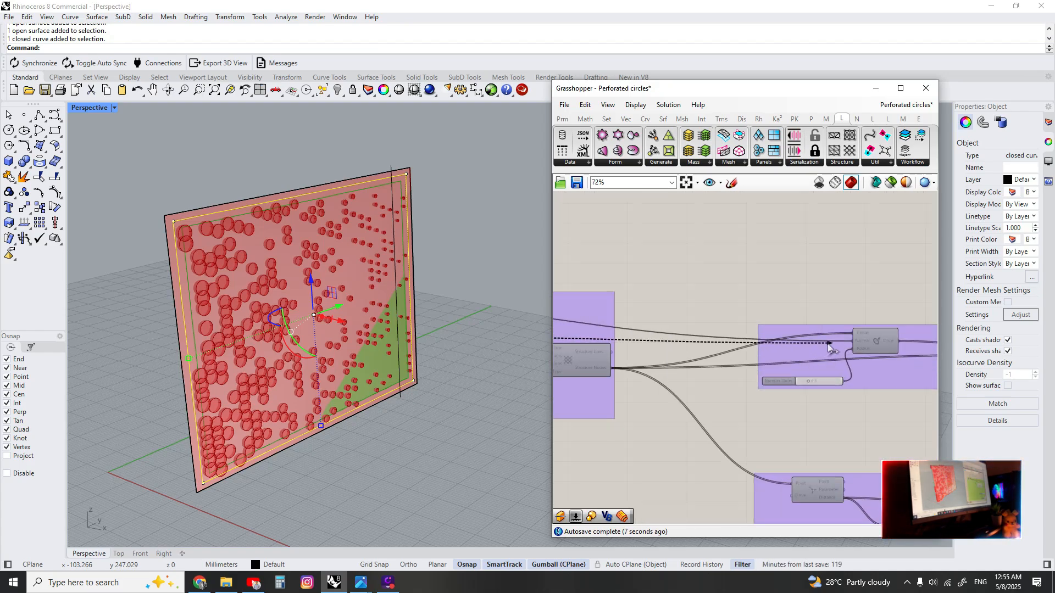
pyautogui.scroll(-3, 714, 319)
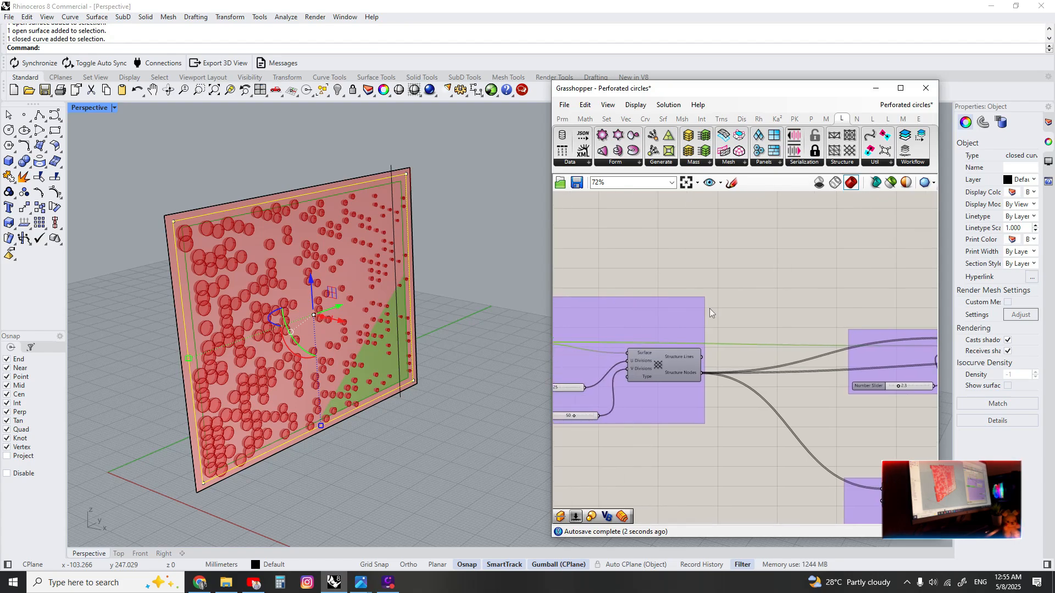
# - Examine the circles' spacing and the margin around the wall panel's edges from the front and up close
pyautogui.moveTo(497, 289); pyautogui.dragTo(264, 209, button='right')
pyautogui.scroll(2, 258, 209)
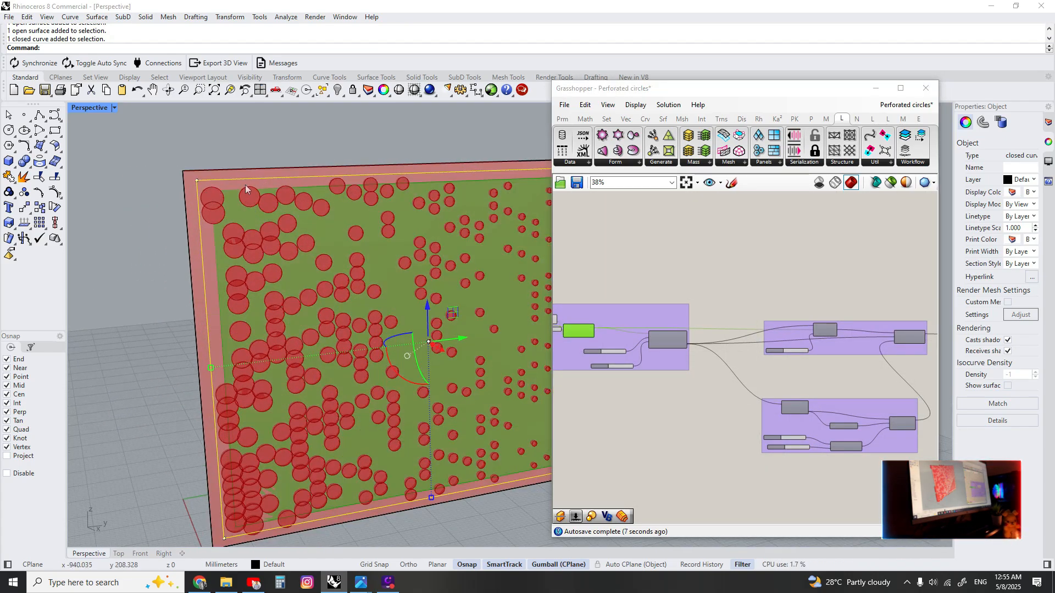
pyautogui.scroll(2, 226, 199)
pyautogui.scroll(-4, 179, 170)
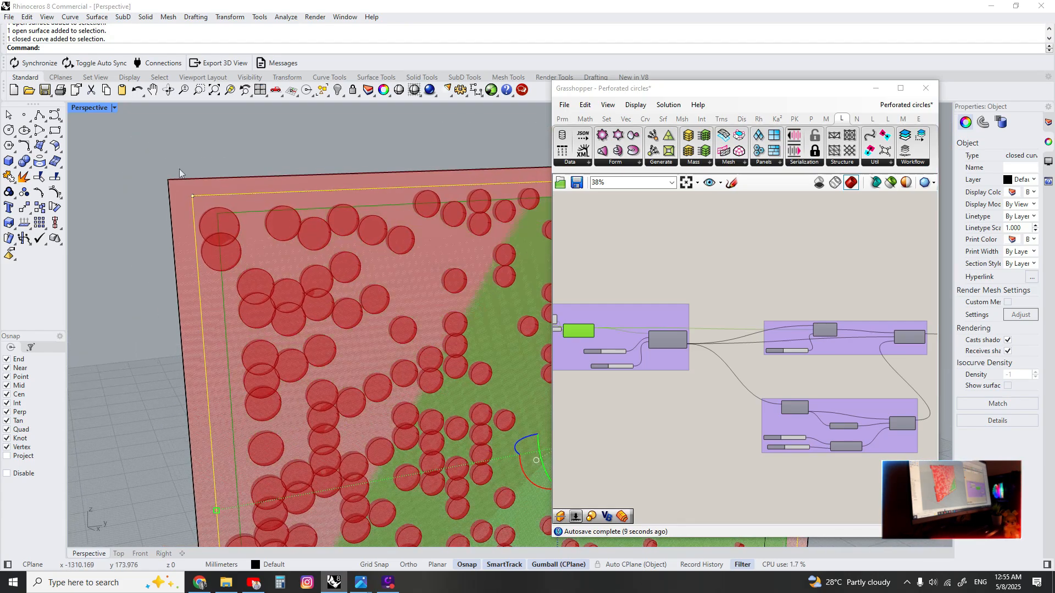
pyautogui.moveTo(233, 214); pyautogui.dragTo(258, 216, button='right')
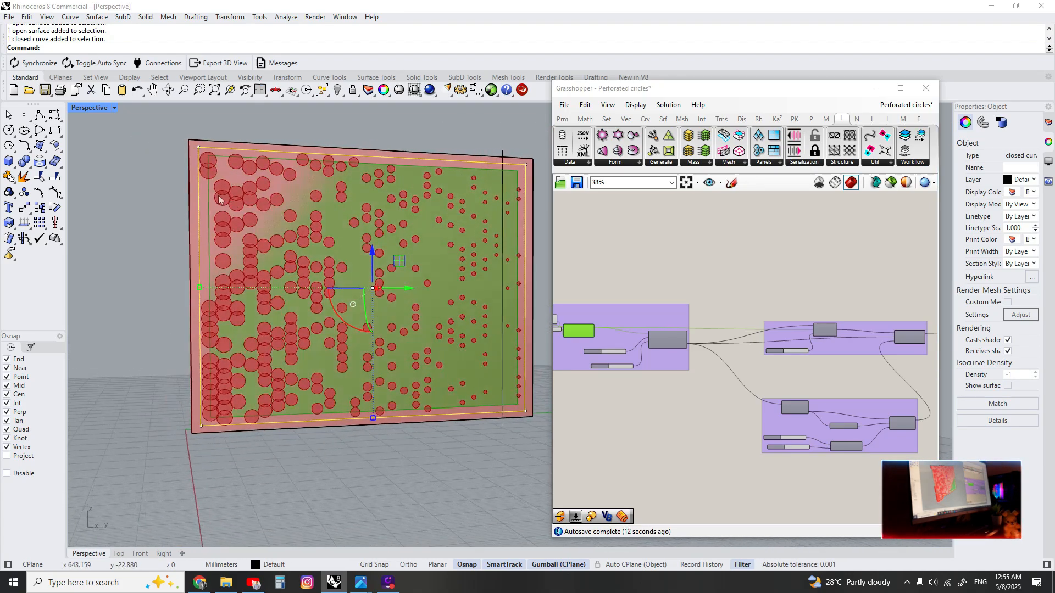
pyautogui.scroll(-3, 692, 339)
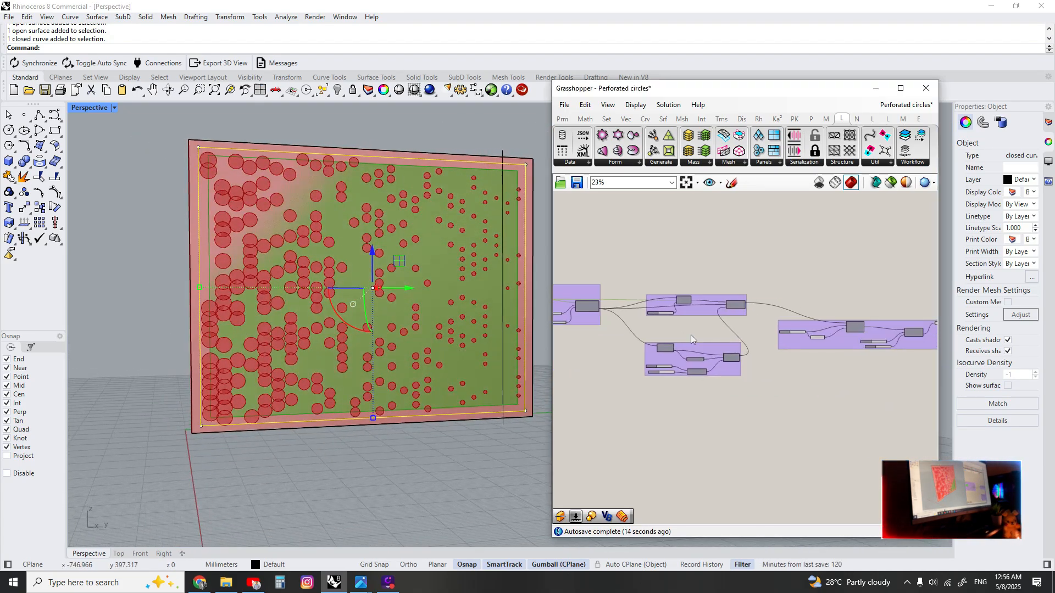
pyautogui.scroll(2, 724, 342)
pyautogui.scroll(3, 250, 331)
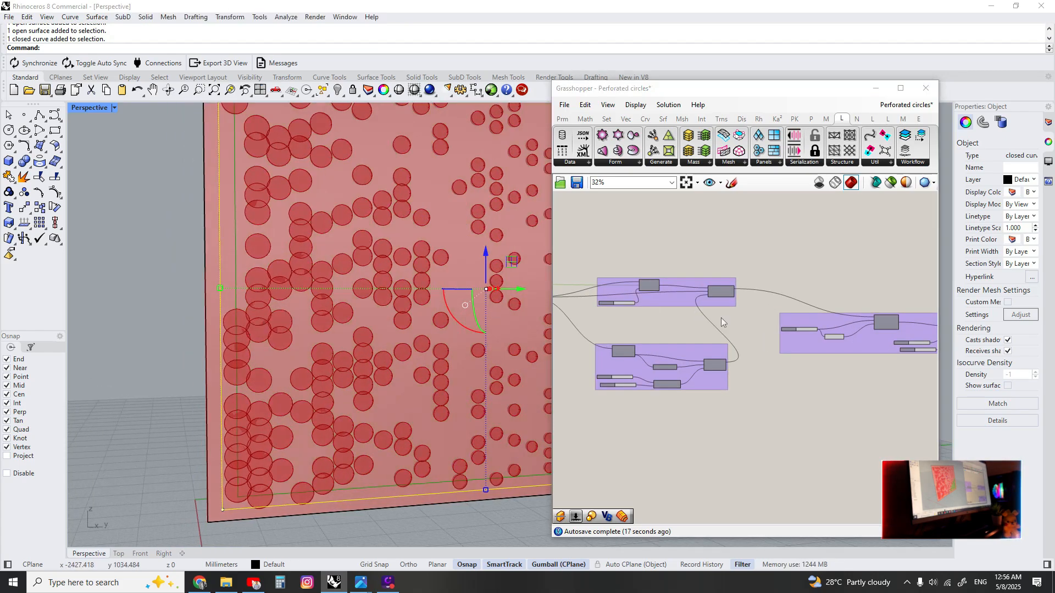
pyautogui.scroll(3, 721, 322)
pyautogui.scroll(2, 259, 303)
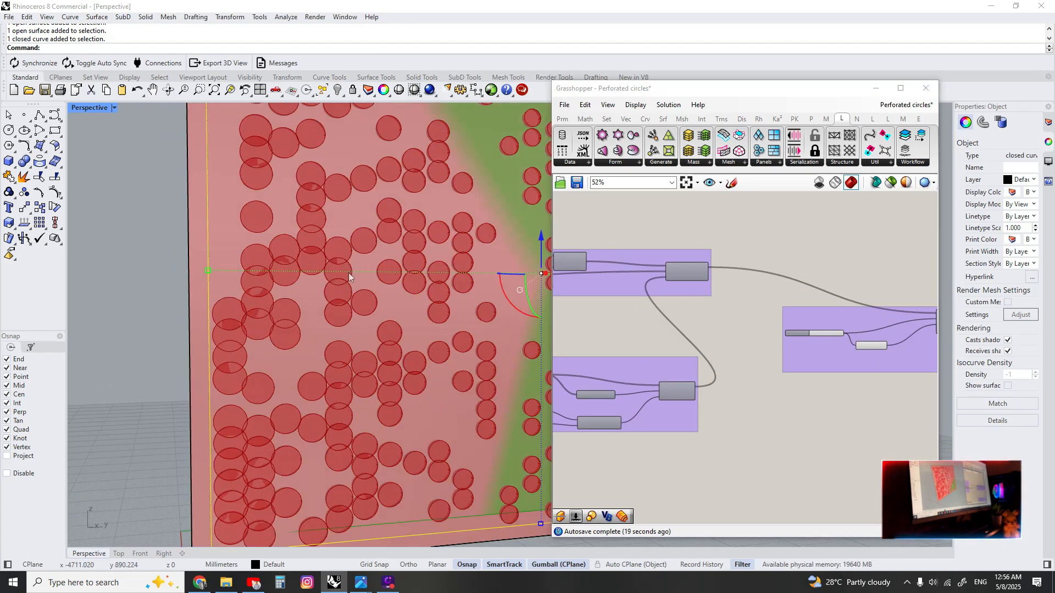
pyautogui.scroll(5, 836, 351)
pyautogui.scroll(-4, 762, 346)
# - Set the slider feeding the target domain's Domain end input to 0.5
pyautogui.moveTo(678, 361); pyautogui.dragTo(830, 354, button='right')
pyautogui.scroll(4, 693, 379)
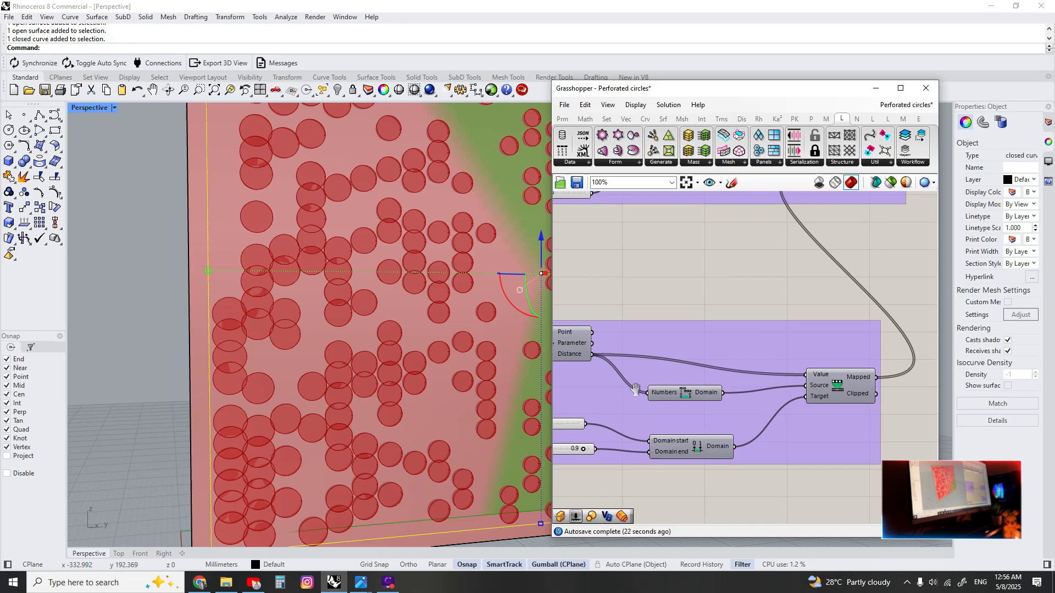
pyautogui.moveTo(648, 395); pyautogui.dragTo(840, 375, button='right')
pyautogui.scroll(1, 718, 410)
pyautogui.scroll(1, 795, 461)
pyautogui.moveTo(776, 440); pyautogui.dragTo(743, 446)
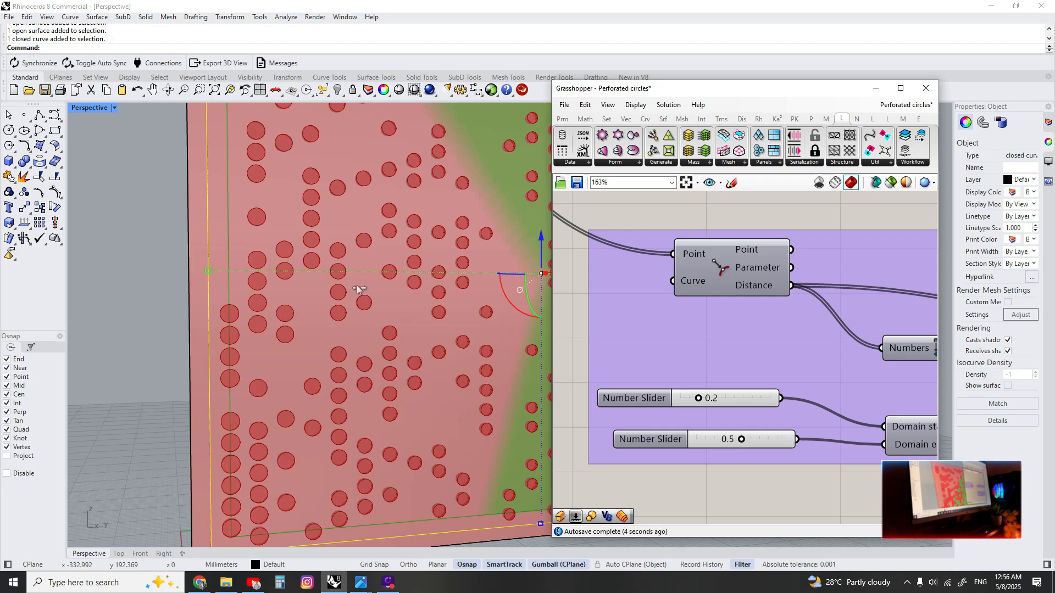
# - Check the whole panel and set the circle component's Radius slider to 2.5
pyautogui.scroll(-5, 351, 295)
pyautogui.scroll(2, 352, 296)
pyautogui.scroll(1, 638, 282)
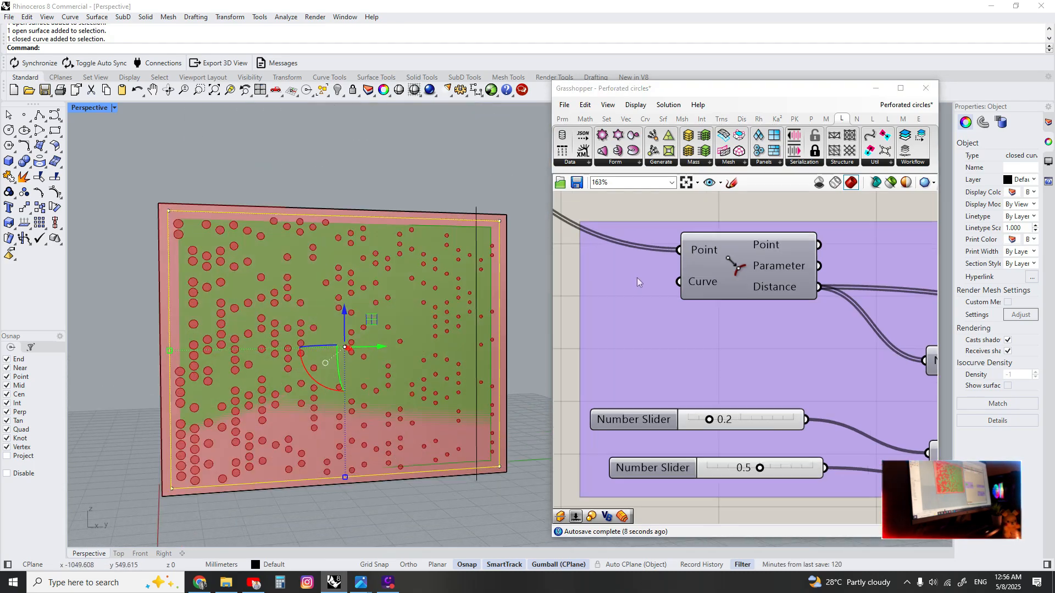
pyautogui.scroll(-4, 637, 282)
pyautogui.moveTo(638, 283); pyautogui.dragTo(796, 421, button='right')
pyautogui.moveTo(798, 320); pyautogui.dragTo(736, 342, button='right')
pyautogui.scroll(2, 807, 346)
pyautogui.scroll(4, 789, 361)
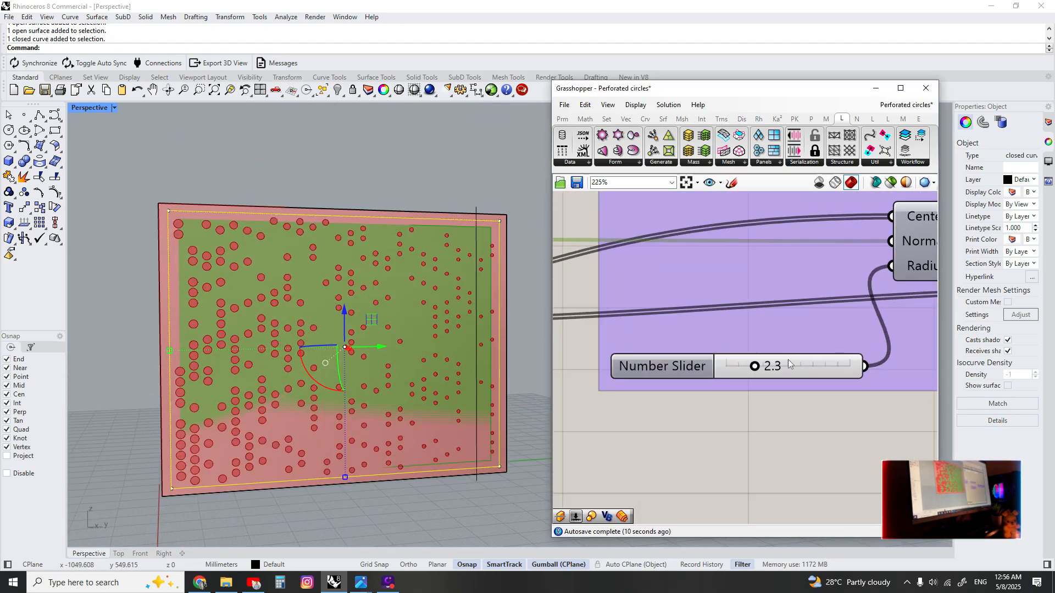
pyautogui.scroll(1, 790, 363)
pyautogui.moveTo(752, 367)
pyautogui.mouseDown()
pyautogui.moveTo(775, 367)
pyautogui.moveTo(757, 368)
pyautogui.mouseUp()
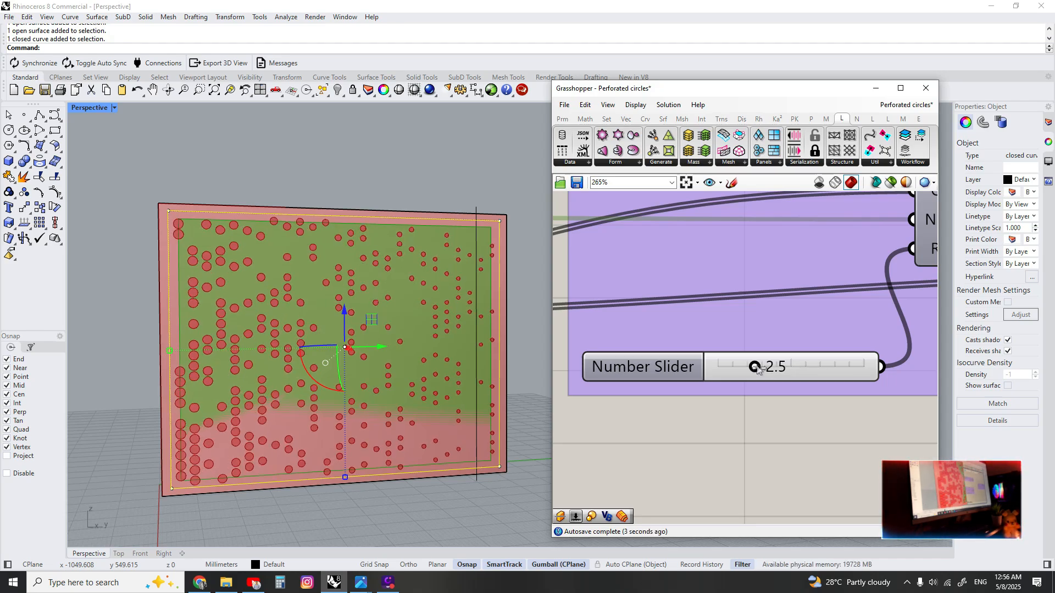
# - Set the slider feeding the structure component's U Divisions input to 31
pyautogui.scroll(-6, 710, 361)
pyautogui.moveTo(633, 366); pyautogui.dragTo(780, 369, button='right')
pyautogui.moveTo(690, 372); pyautogui.dragTo(813, 374, button='right')
pyautogui.scroll(3, 714, 389)
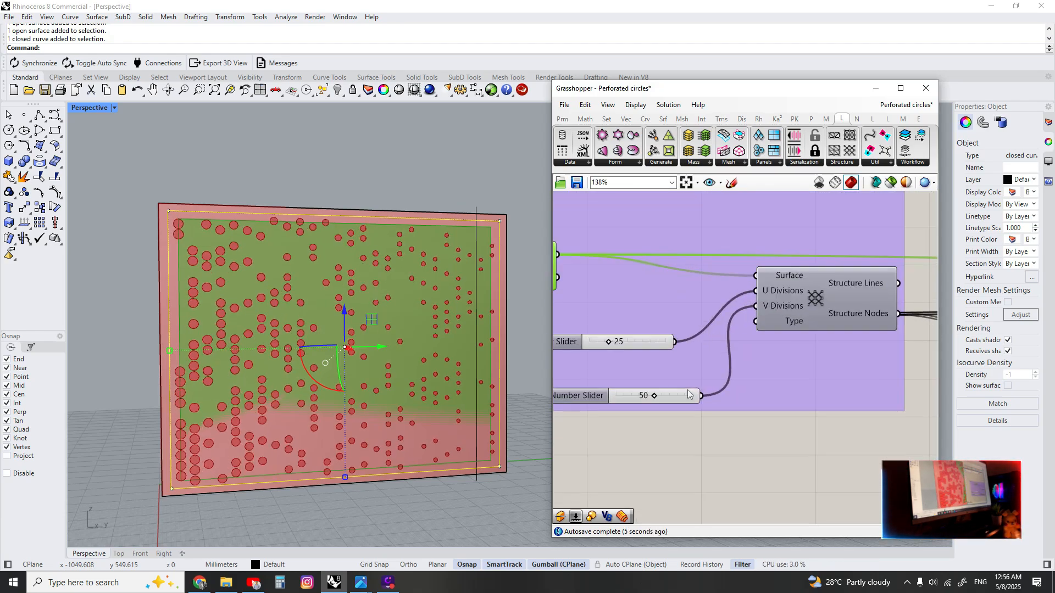
pyautogui.scroll(7, 638, 351)
pyautogui.moveTo(618, 284); pyautogui.dragTo(632, 293)
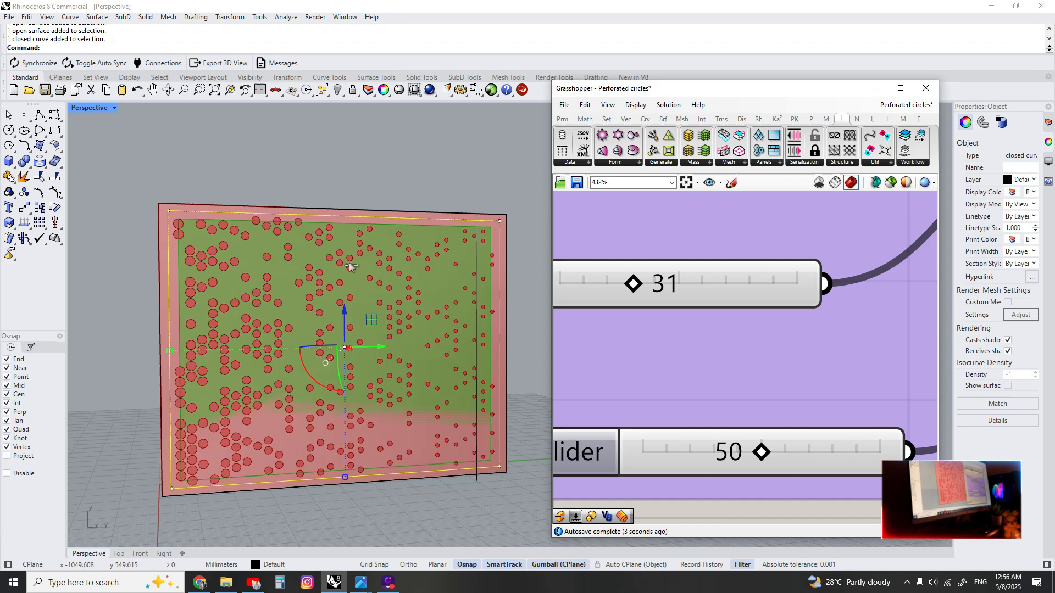
# - Bake the geometry container fed by the random split's List B output to the Default layer as a group
pyautogui.scroll(-4, 347, 262)
pyautogui.scroll(-15, 868, 310)
pyautogui.moveTo(724, 348); pyautogui.dragTo(617, 334, button='right')
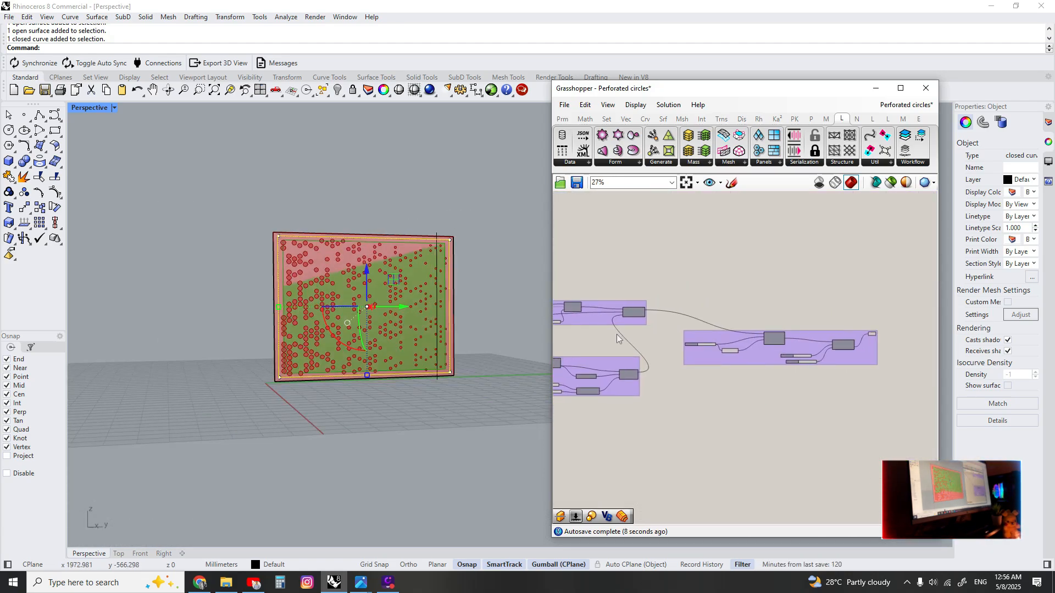
pyautogui.scroll(5, 648, 348)
pyautogui.moveTo(901, 348); pyautogui.dragTo(773, 344, button='right')
pyautogui.scroll(3, 772, 344)
pyautogui.click(707, 286)
pyautogui.scroll(3, 287, 299)
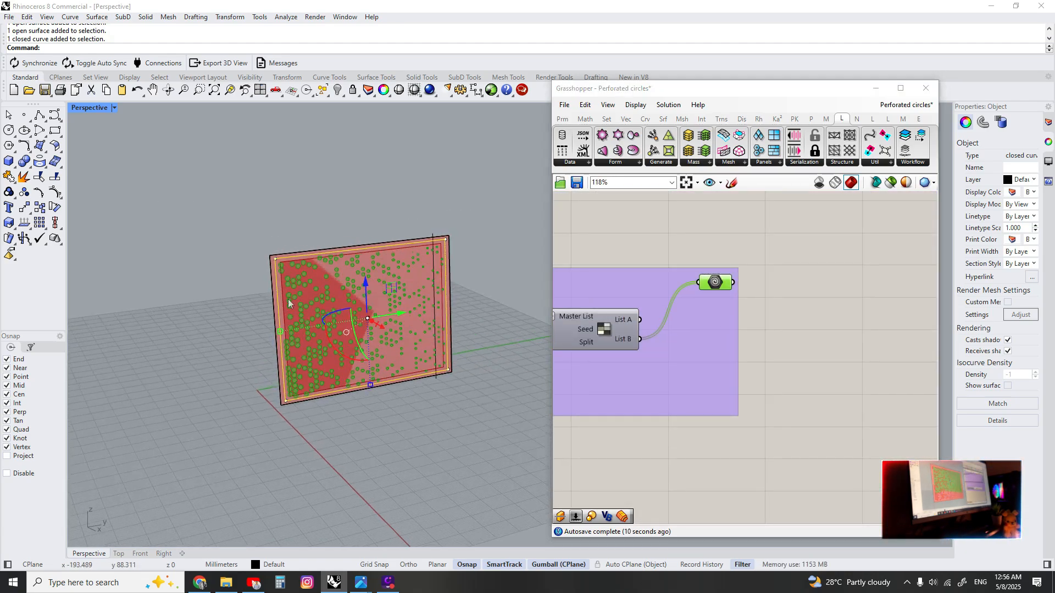
pyautogui.scroll(2, 681, 272)
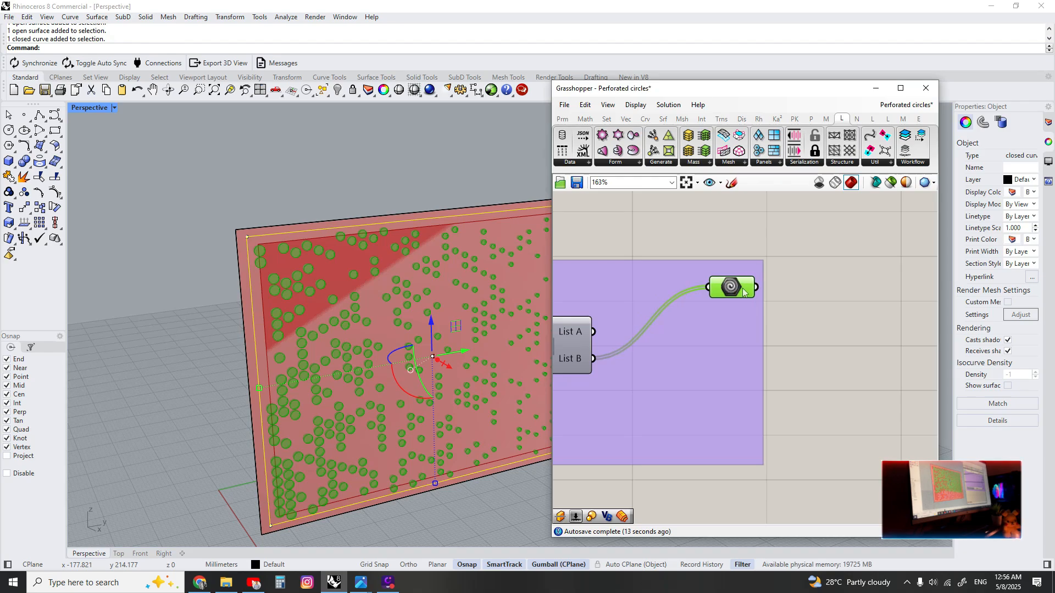
pyautogui.rightClick(745, 289)
pyautogui.click(747, 332)
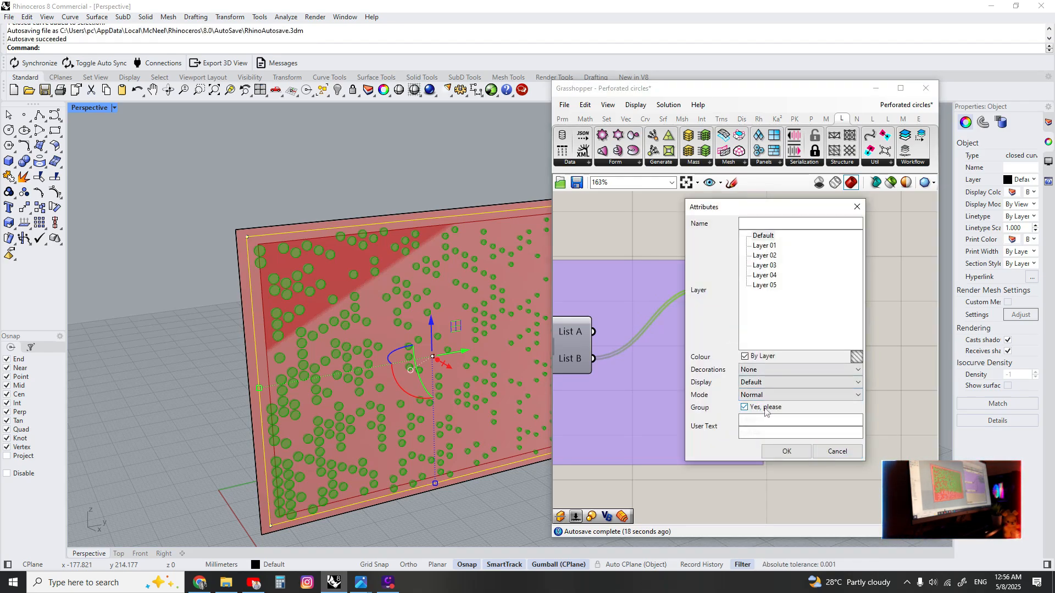
pyautogui.click(785, 451)
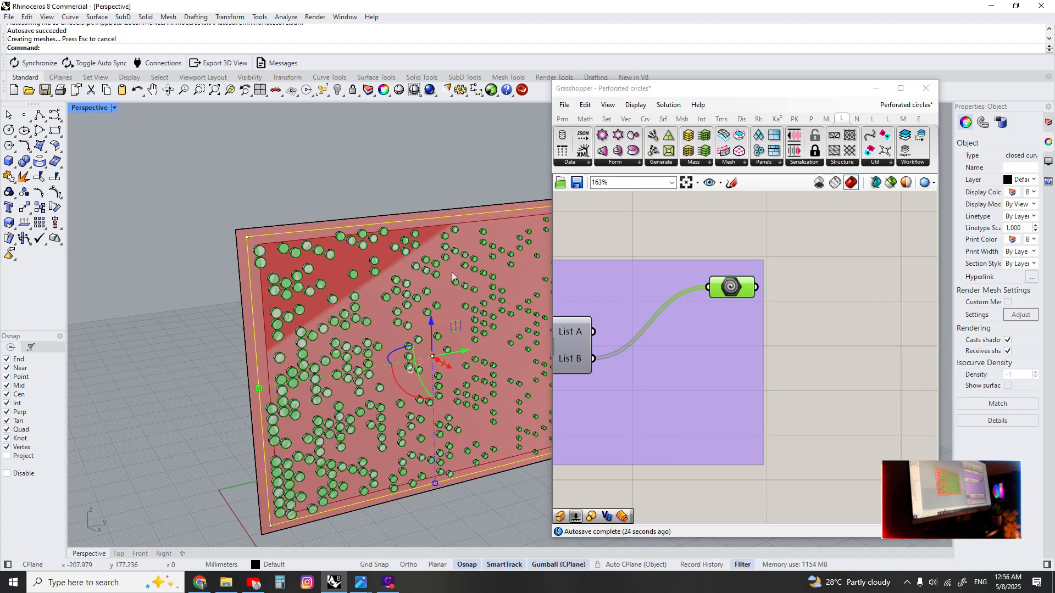
# - Set the Grasshopper preview to wireframe and minimize its window to work in Rhino
pyautogui.moveTo(452, 272); pyautogui.dragTo(436, 268, button='right')
pyautogui.click(539, 291)
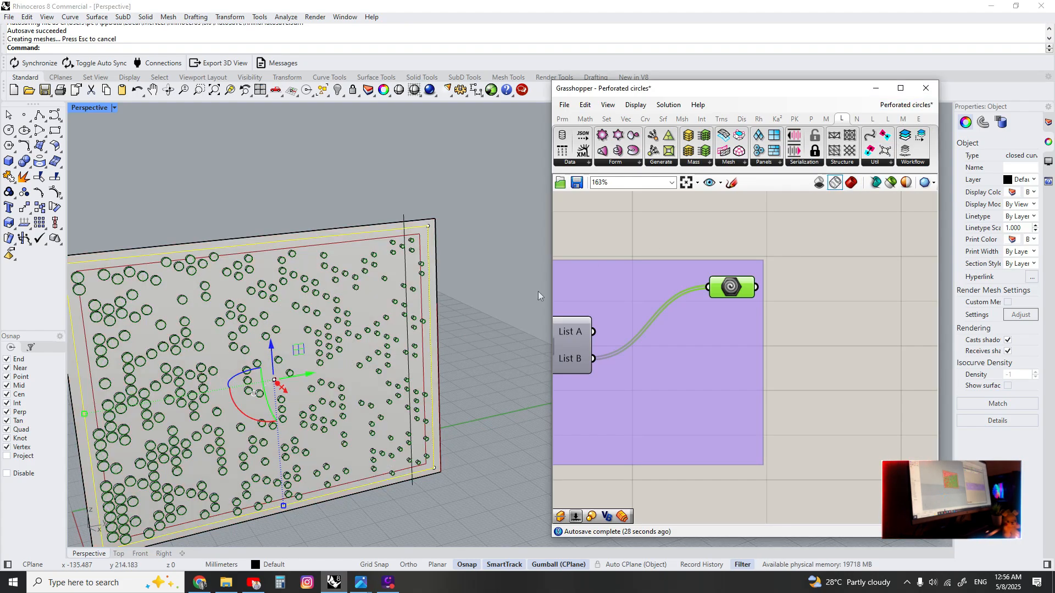
pyautogui.click(876, 88)
# - Examine the baked cylinder group and the wall surface by selecting each in turn, and clear the selection
pyautogui.scroll(5, 439, 240)
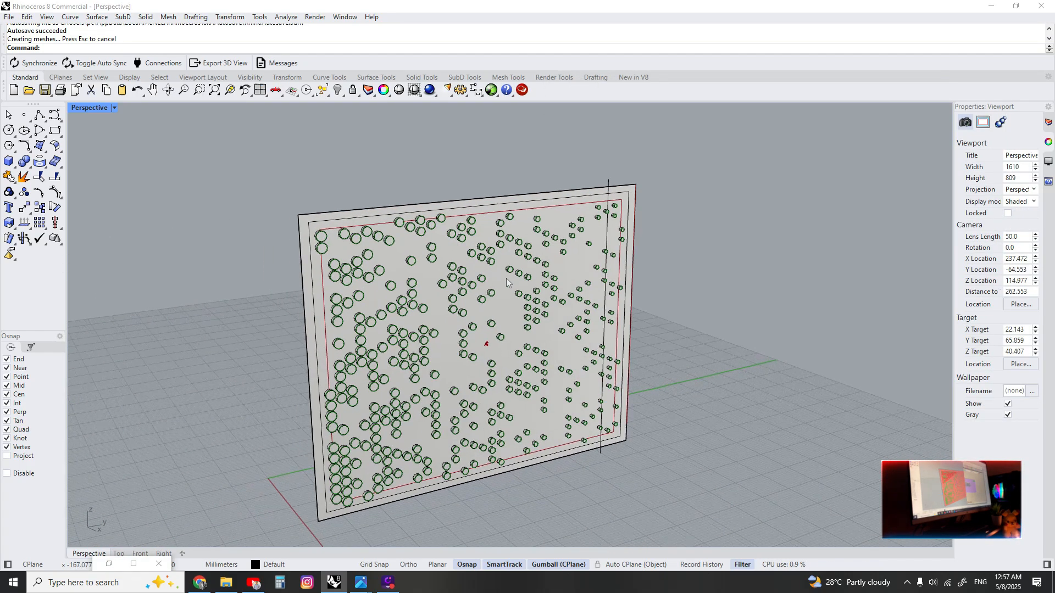
pyautogui.click(401, 222)
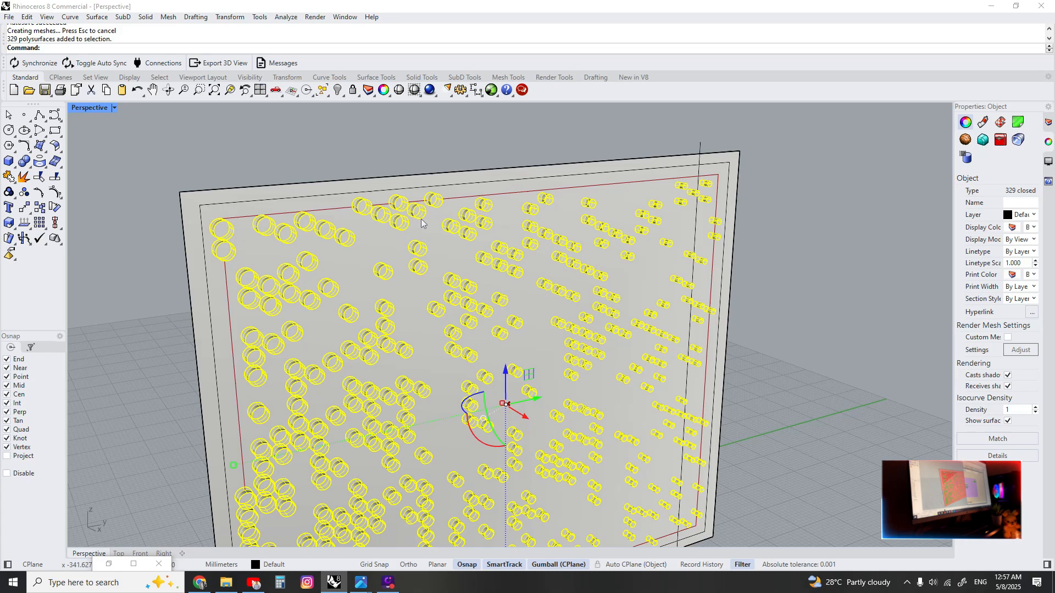
pyautogui.press('Escape')
pyautogui.click(450, 231)
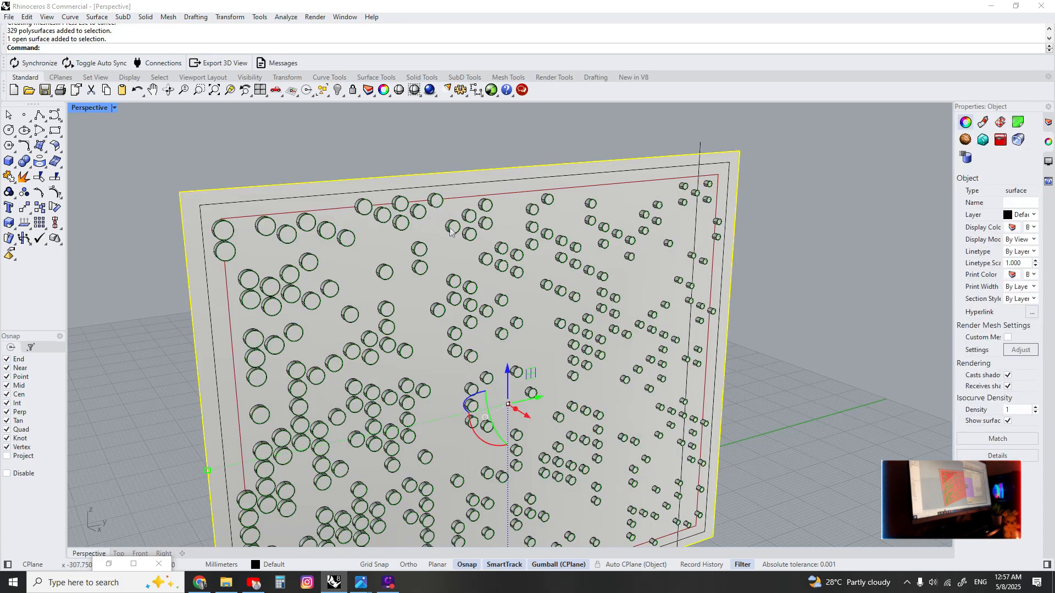
pyautogui.scroll(-5, 452, 198)
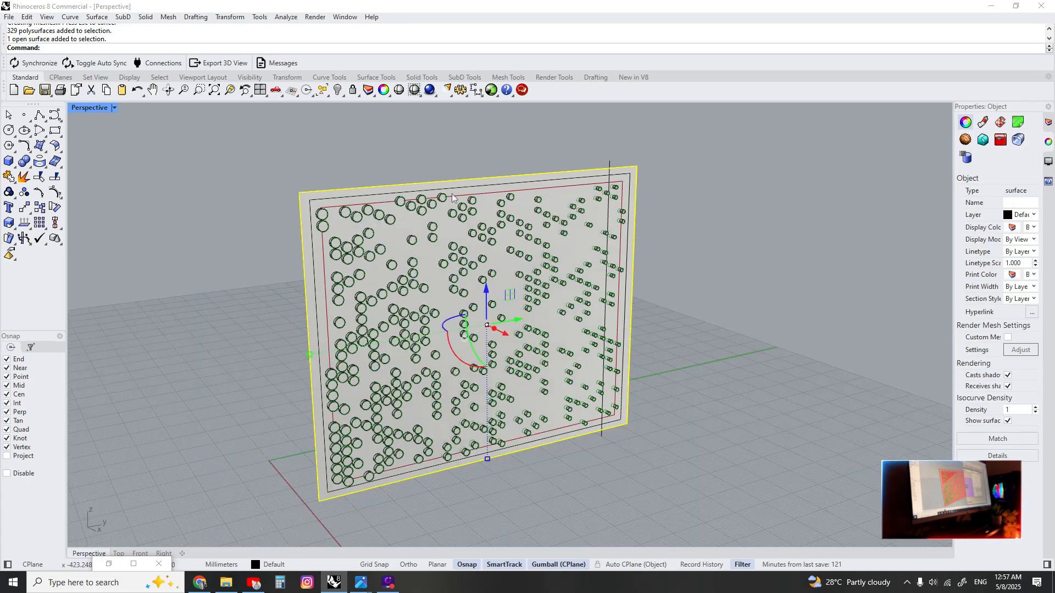
pyautogui.moveTo(452, 198); pyautogui.dragTo(420, 241, button='right')
pyautogui.scroll(5, 420, 241)
pyautogui.press('Escape')
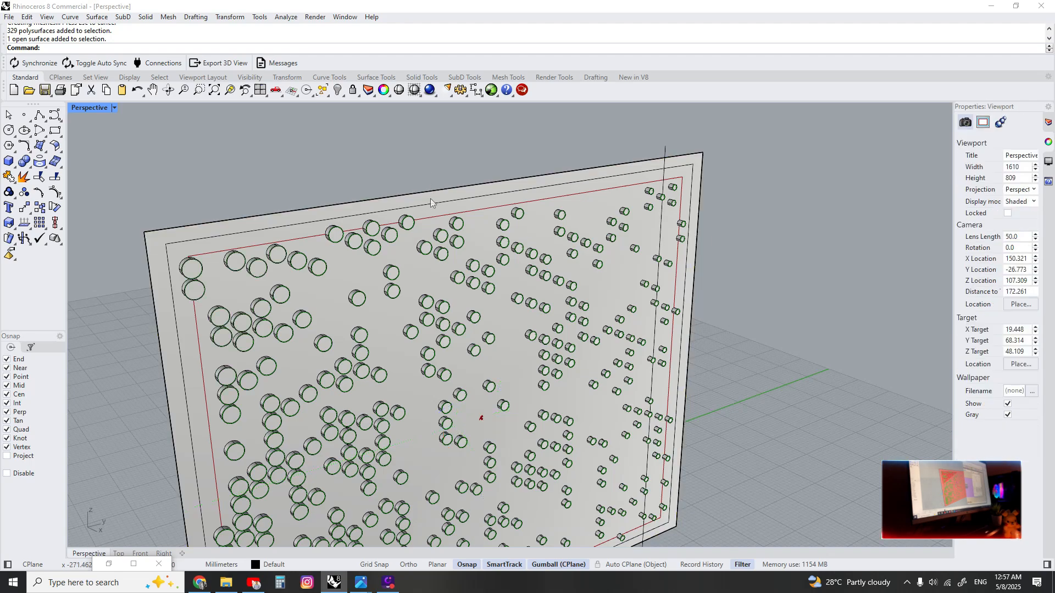
# - Split the wall surface using the baked cylinder group as the cutting objects
pyautogui.click(431, 205)
pyautogui.write('S')
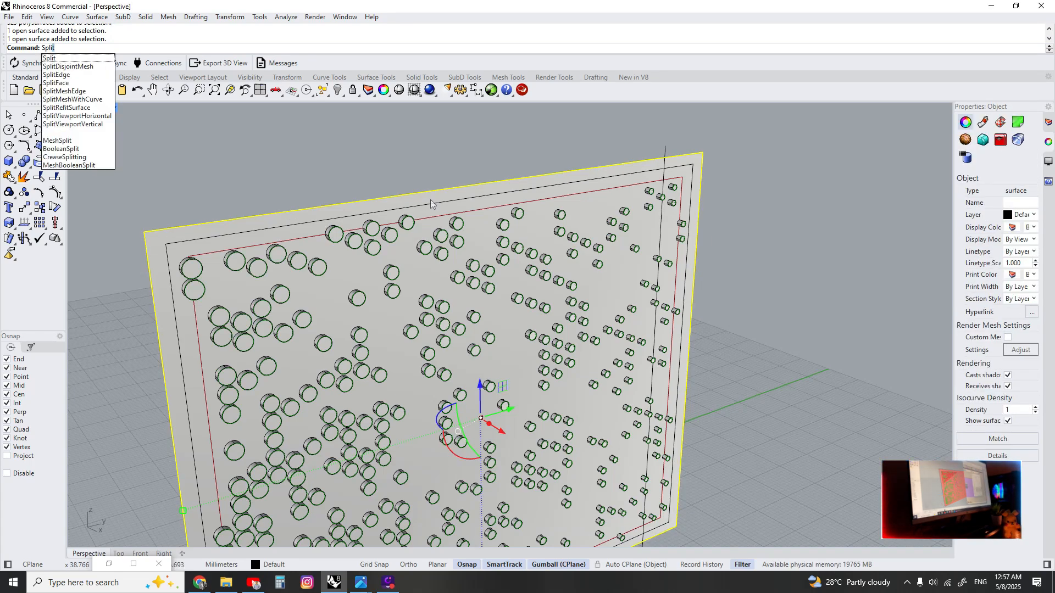
pyautogui.write('plit')
pyautogui.press('Return')
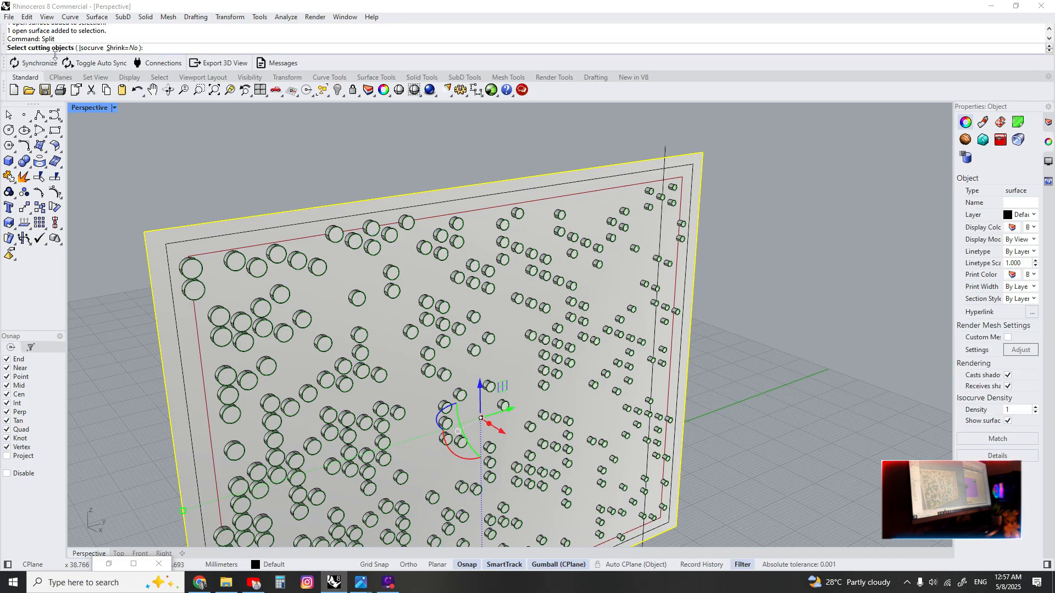
pyautogui.scroll(3, 387, 237)
pyautogui.hotkey('ctrl', 'a')
pyautogui.scroll(-4, 387, 237)
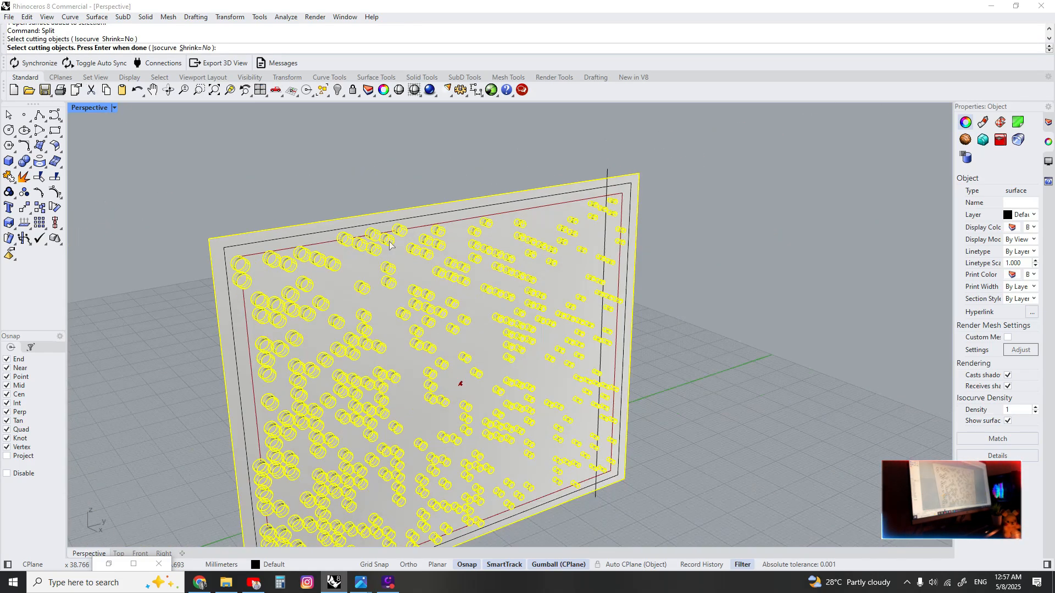
pyautogui.press('Return')
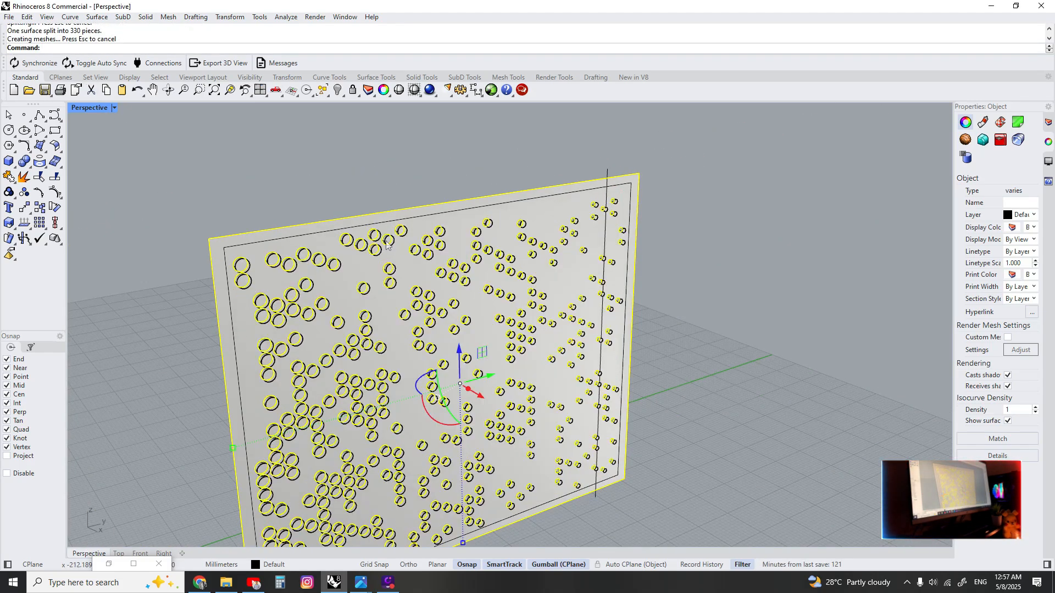
# - Remove the main panel from the selection of split pieces and delete the small circular pieces
pyautogui.scroll(3, 387, 242)
pyautogui.scroll(-4, 396, 243)
pyautogui.scroll(1, 409, 245)
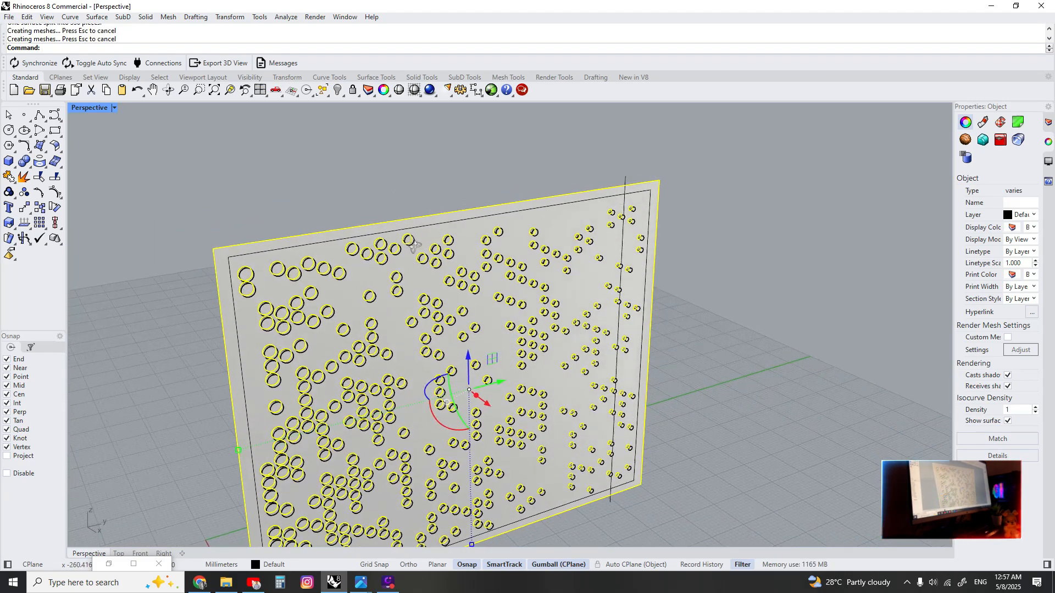
pyautogui.moveTo(415, 245); pyautogui.dragTo(414, 244, button='right')
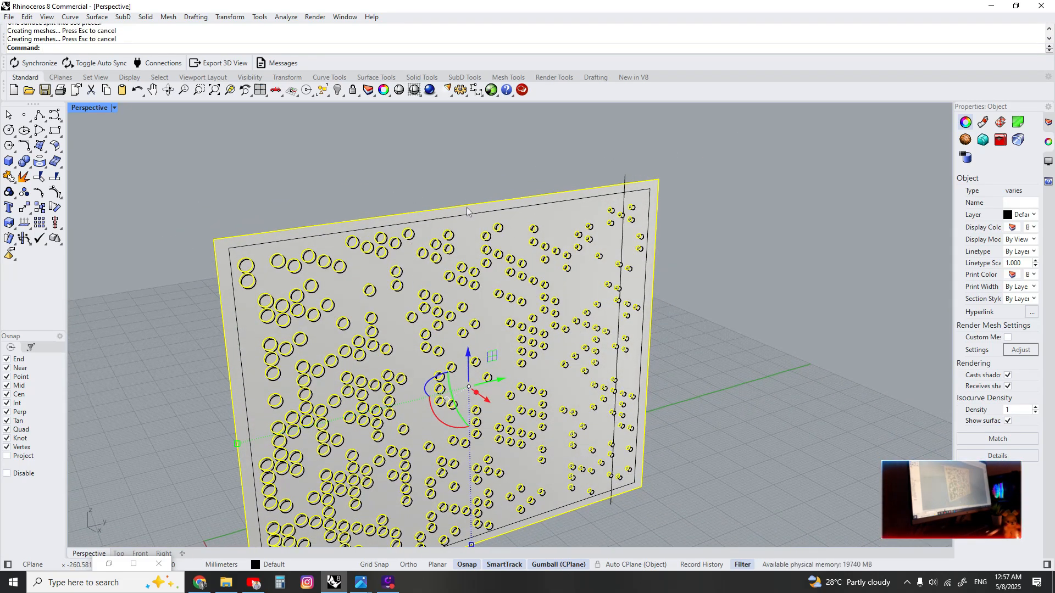
pyautogui.scroll(1, 463, 213)
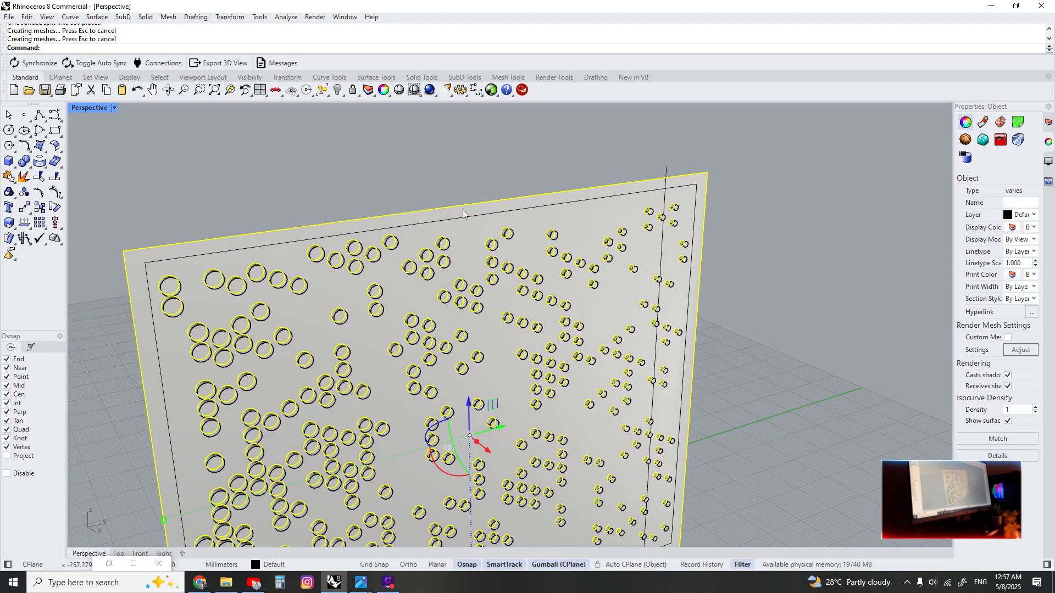
pyautogui.keyDown('ctrl'); pyautogui.click(473, 240); pyautogui.keyUp('ctrl')
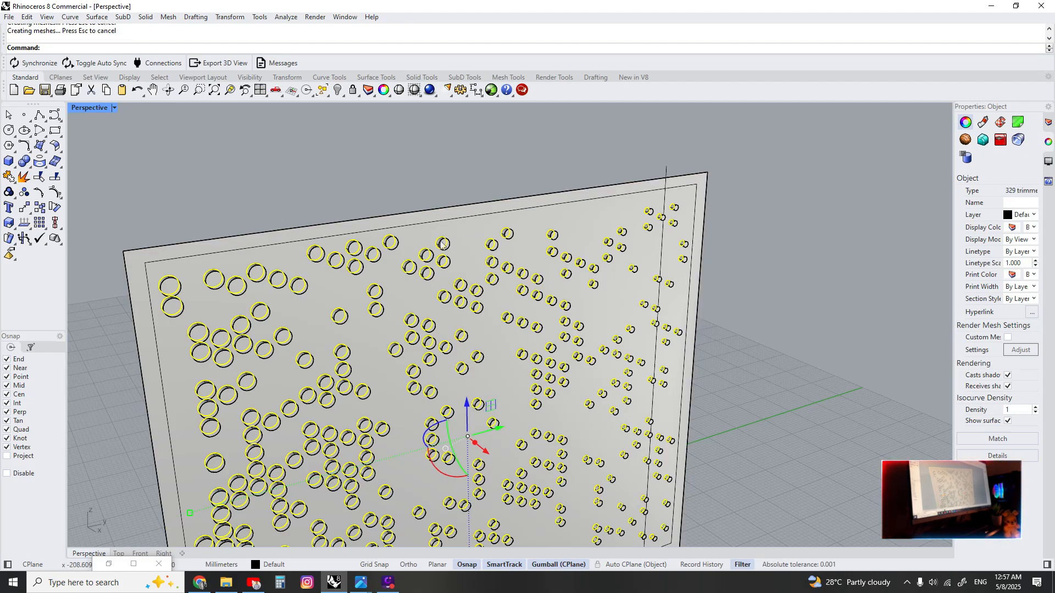
pyautogui.press('Delete')
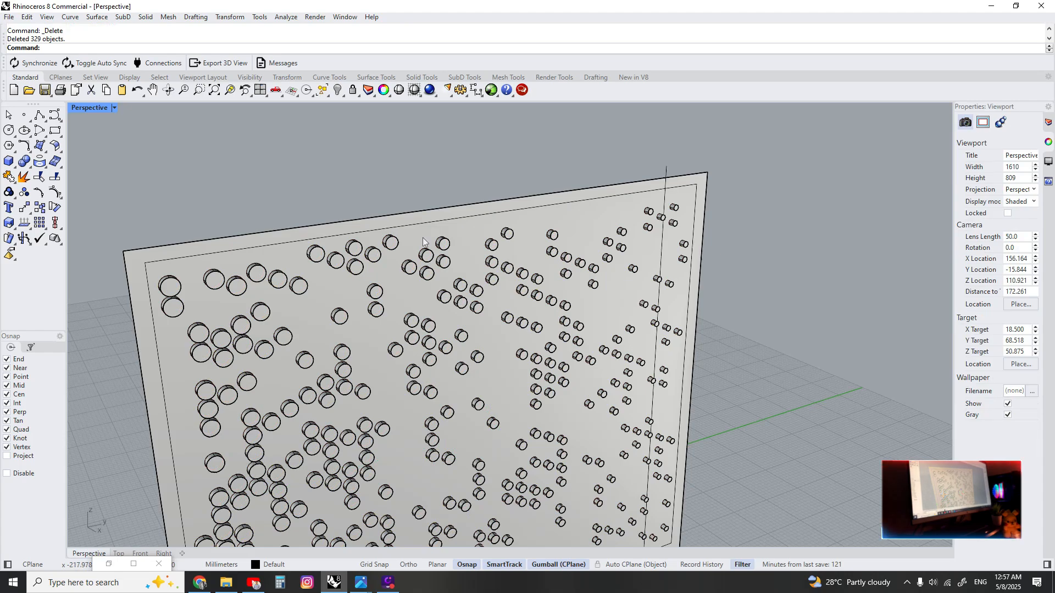
# - Select the baked cylinder group and delete it from the wall panel
pyautogui.scroll(3, 423, 237)
pyautogui.hotkey('ctrl', 'a')
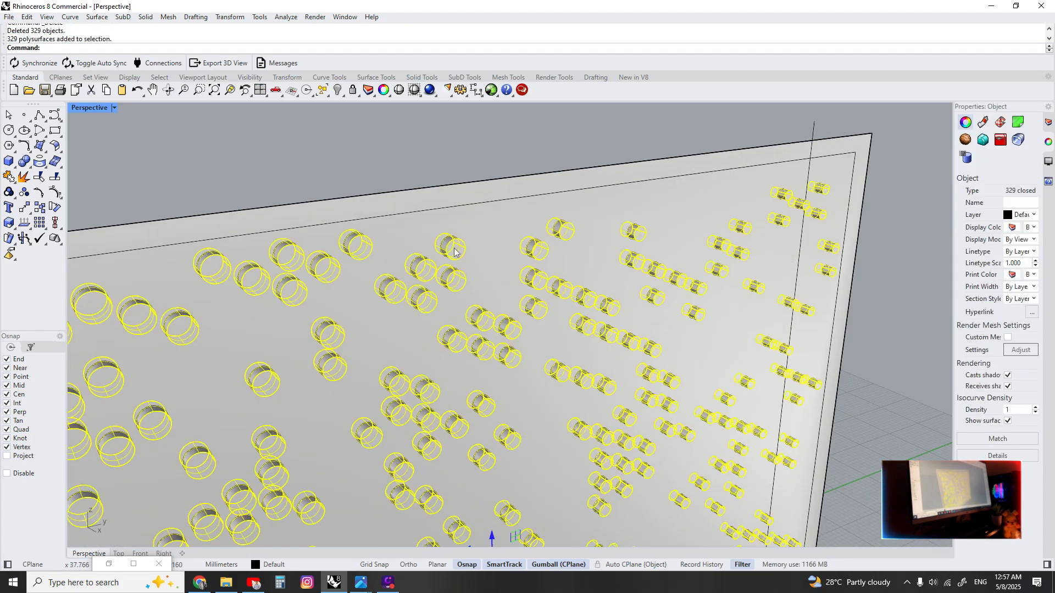
pyautogui.scroll(-3, 454, 252)
pyautogui.press('Delete')
pyautogui.scroll(-3, 385, 293)
pyautogui.scroll(2, 385, 293)
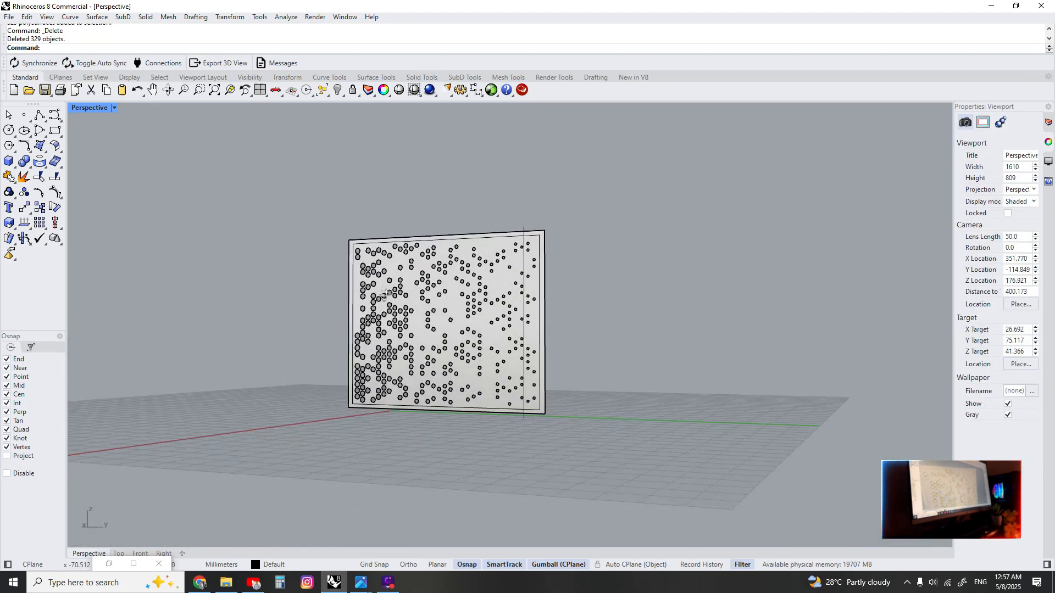
# - Extrude the perforated wall surface along the gumball's red axis to give it thickness, and check the resulting panel
pyautogui.moveTo(385, 293); pyautogui.dragTo(483, 325, button='right')
pyautogui.scroll(4, 484, 325)
pyautogui.click(477, 323)
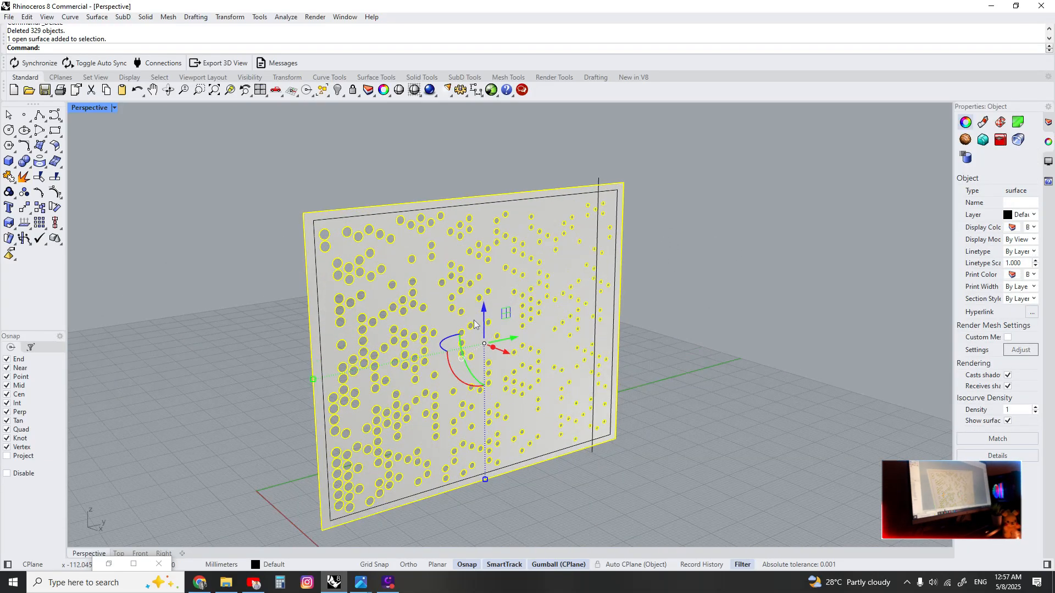
pyautogui.moveTo(486, 329); pyautogui.dragTo(462, 327, button='right')
pyautogui.scroll(2, 463, 328)
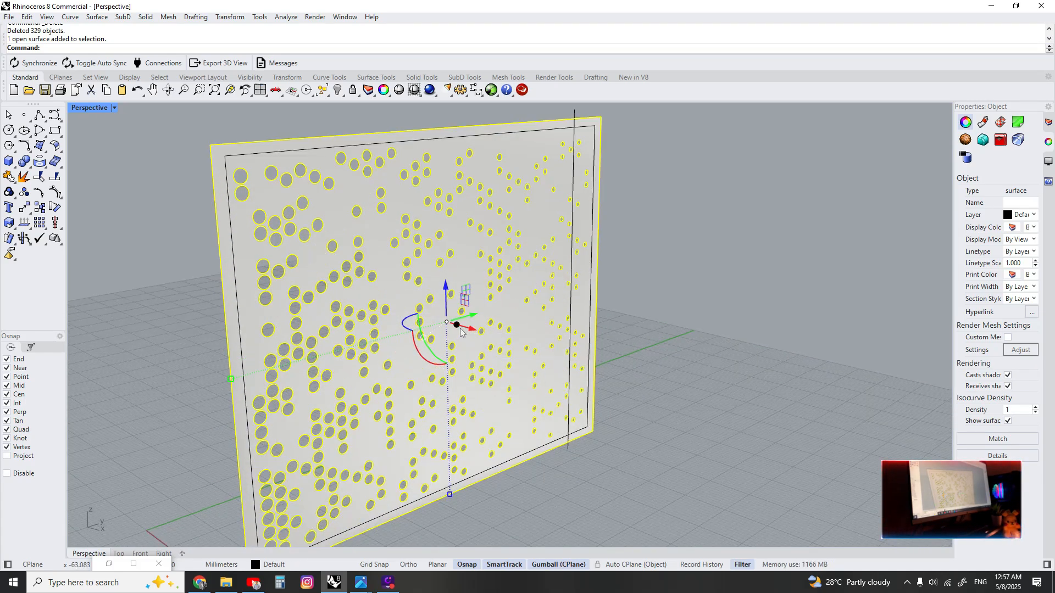
pyautogui.click(459, 331)
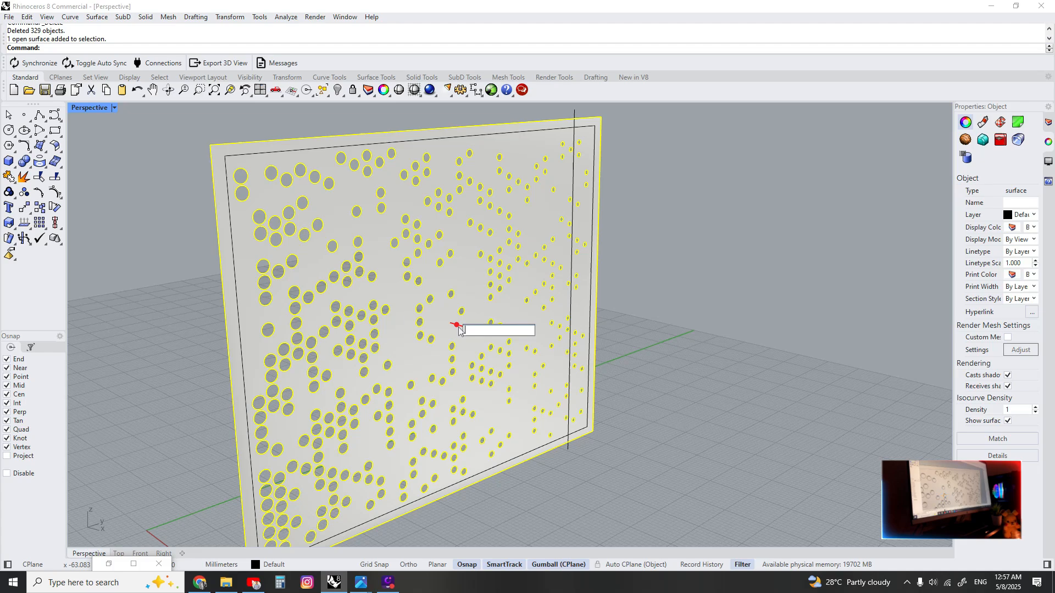
pyautogui.press('Return')
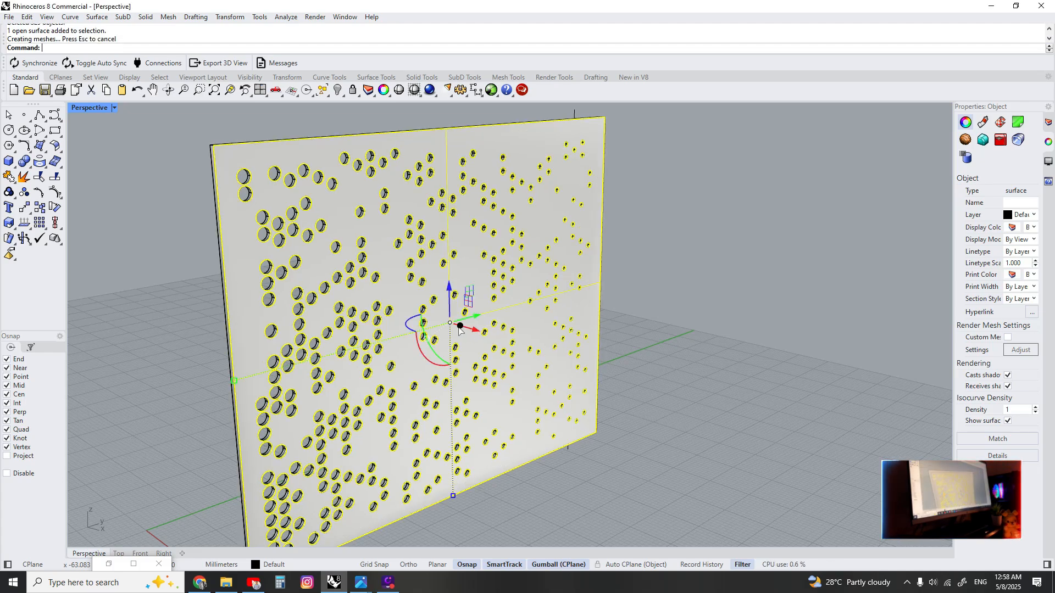
pyautogui.press('Escape')
pyautogui.moveTo(441, 379); pyautogui.dragTo(377, 376, button='right')
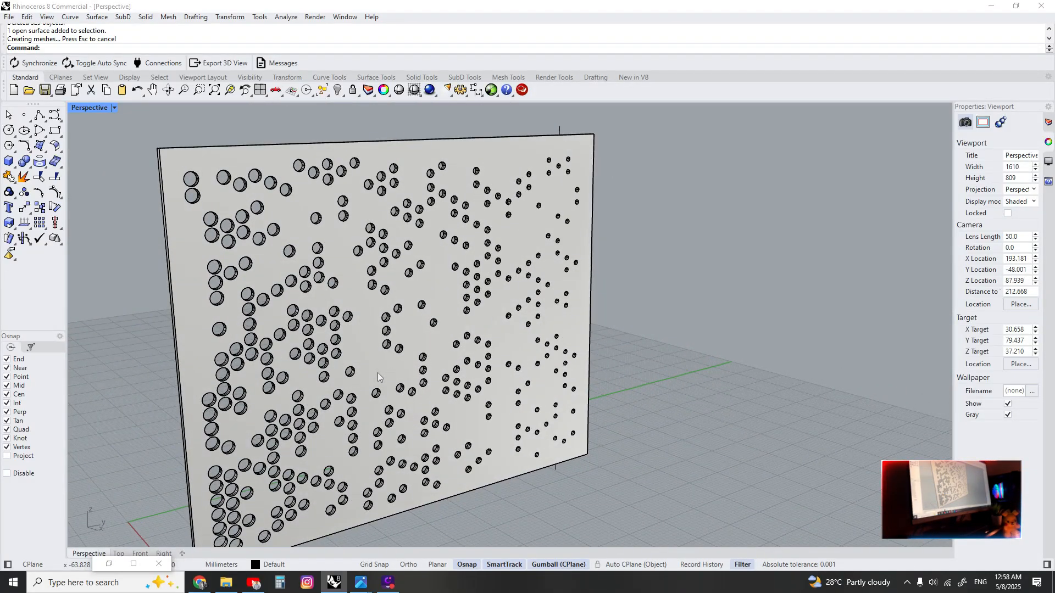